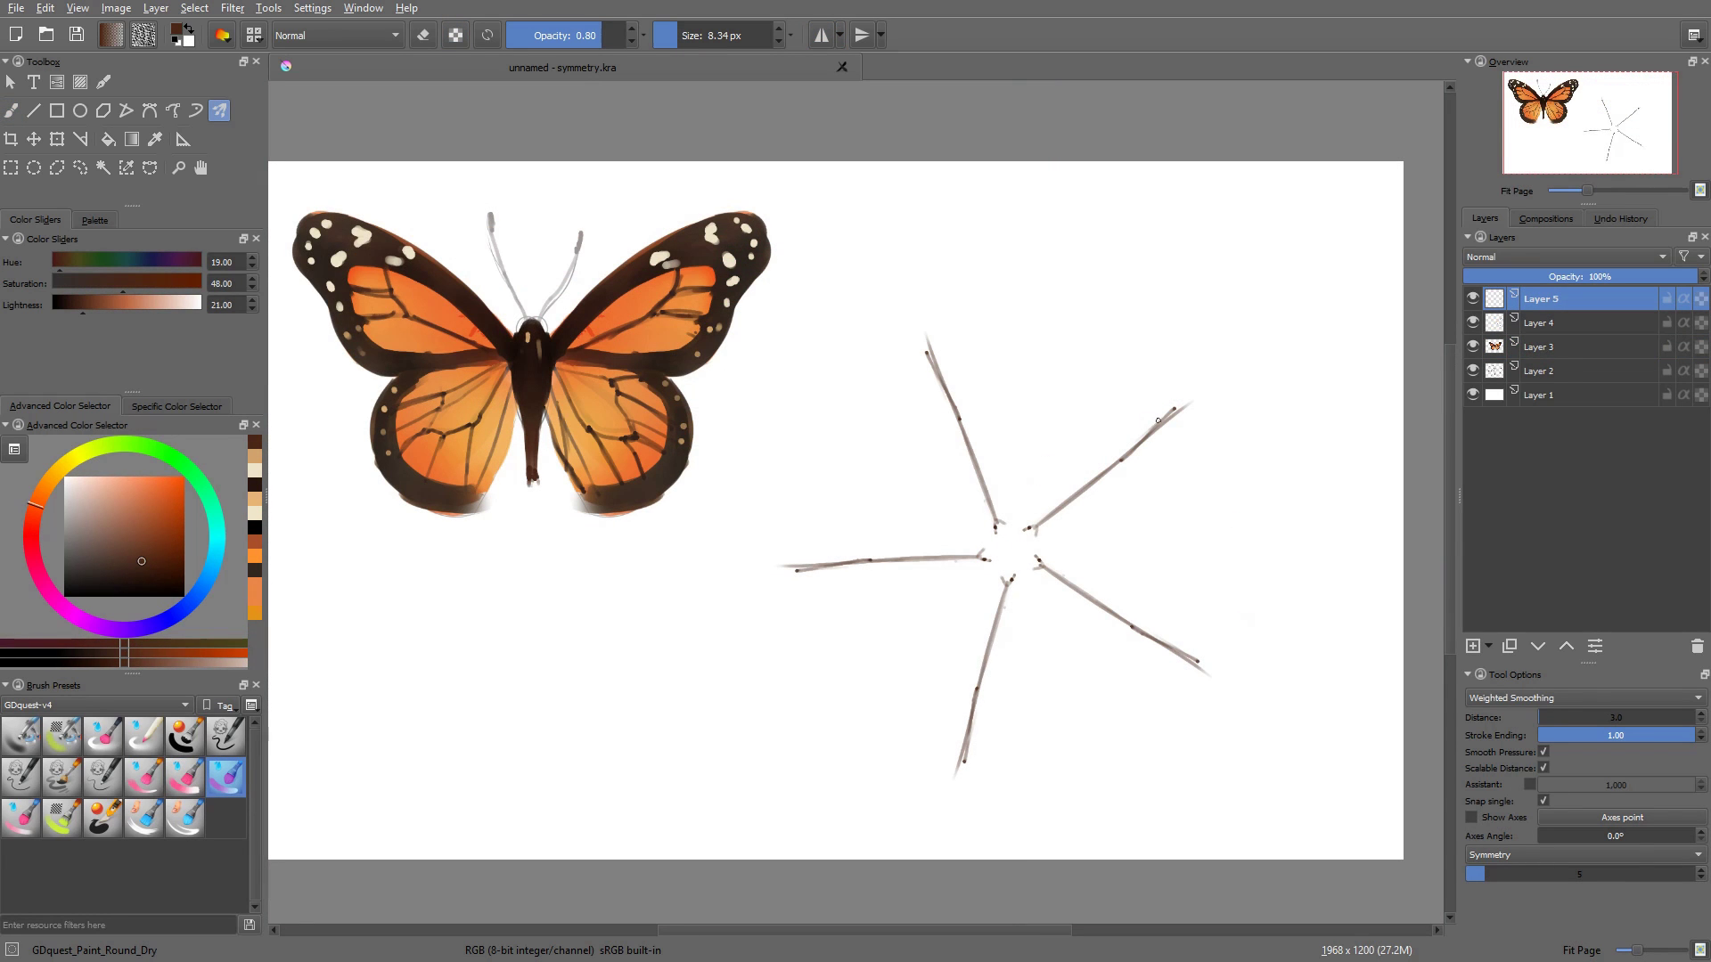
Draw hook strokes around the starfish spokes and mirrored dark red on the torii pillars
{"action": "mouse_move", "coordinate": [1016, 453]}
{"action": "left_mouse_down"}
{"action": "mouse_move", "coordinate": [1226, 376]}
{"action": "mouse_move", "coordinate": [1136, 393]}
{"action": "mouse_move", "coordinate": [1193, 371]}
{"action": "mouse_move", "coordinate": [1203, 410]}
{"action": "mouse_move", "coordinate": [1118, 519]}
{"action": "mouse_move", "coordinate": [1127, 560]}
{"action": "left_mouse_up"}
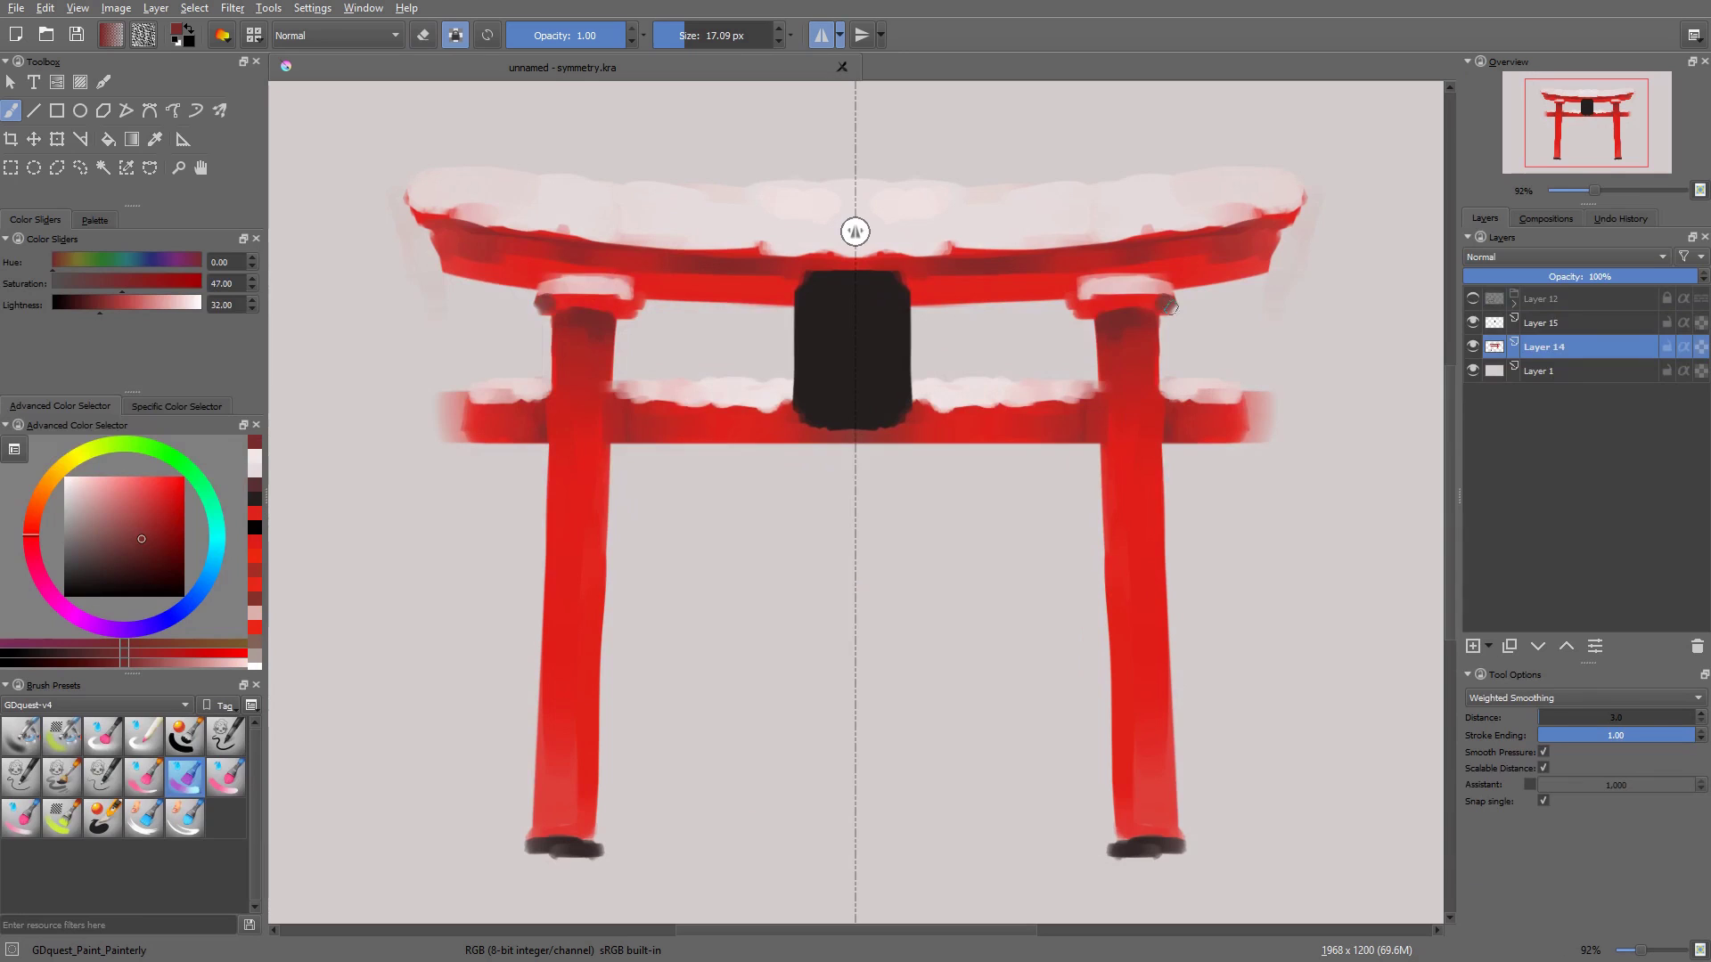
{"action": "mouse_move", "coordinate": [1117, 307]}
{"action": "left_mouse_down"}
{"action": "mouse_move", "coordinate": [1166, 314]}
{"action": "mouse_move", "coordinate": [990, 304]}
{"action": "mouse_move", "coordinate": [1062, 286]}
{"action": "mouse_move", "coordinate": [1044, 306]}
{"action": "mouse_move", "coordinate": [1067, 274]}
{"action": "mouse_move", "coordinate": [1019, 279]}
{"action": "mouse_move", "coordinate": [1045, 286]}
{"action": "mouse_move", "coordinate": [995, 287]}
{"action": "mouse_move", "coordinate": [1187, 261]}
{"action": "left_mouse_up"}
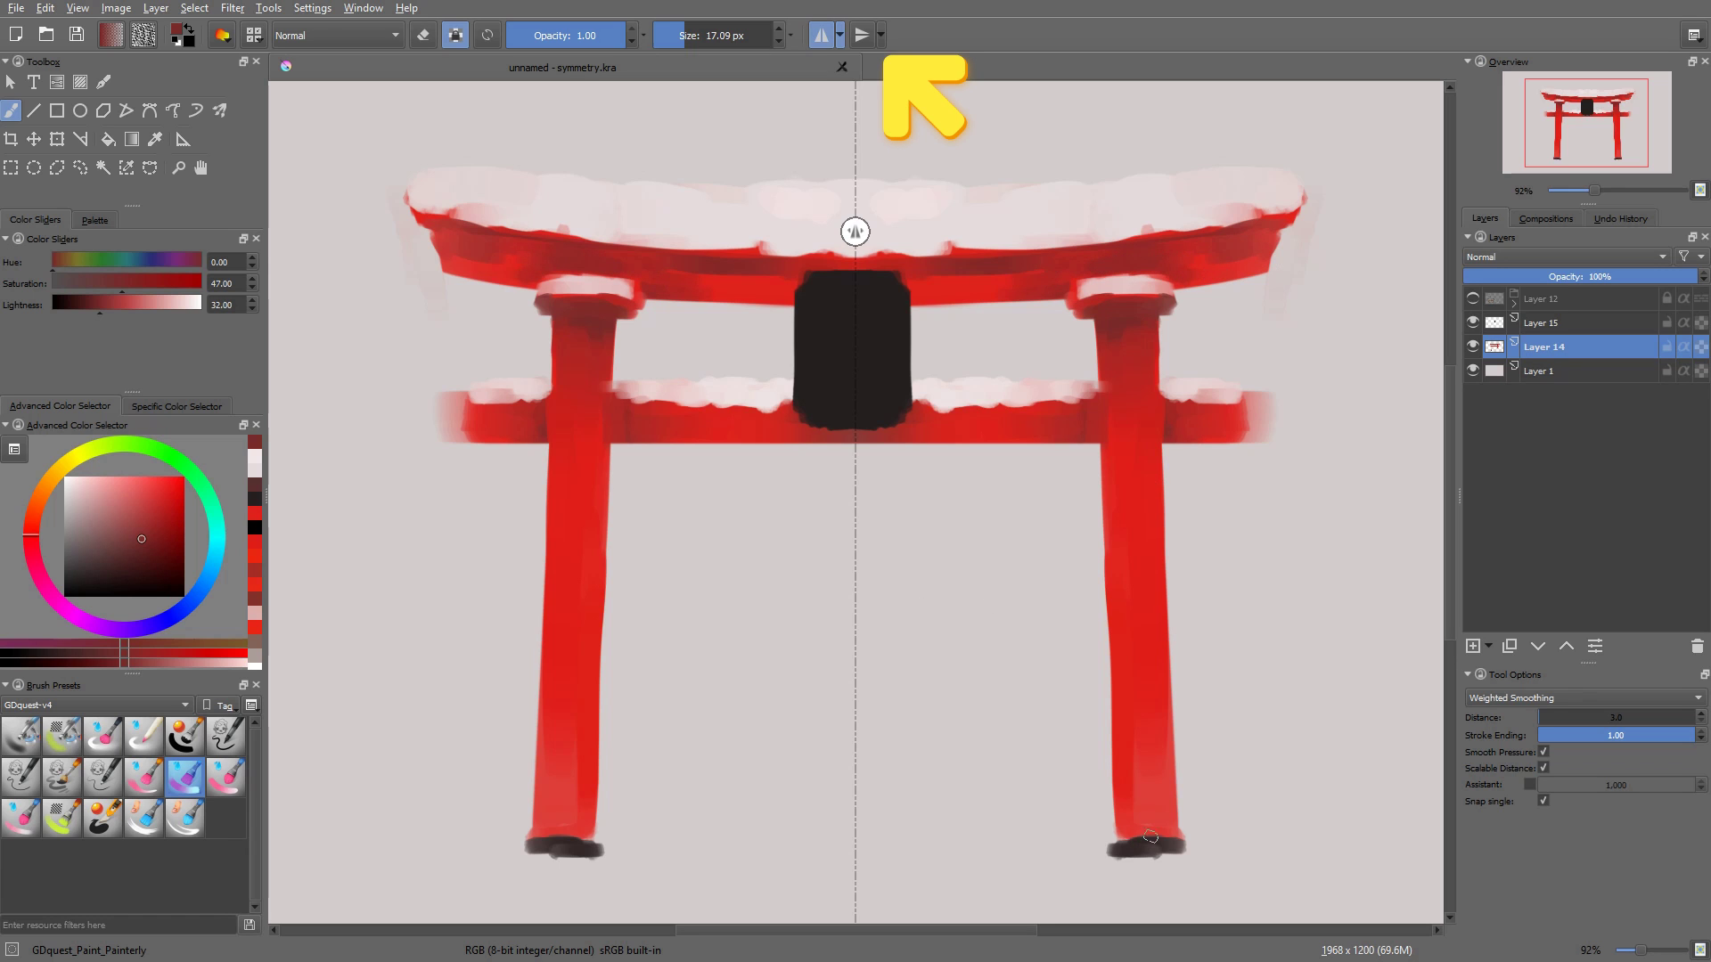
{"action": "mouse_move", "coordinate": [1150, 836]}
{"action": "left_mouse_down"}
{"action": "mouse_move", "coordinate": [1125, 794]}
{"action": "mouse_move", "coordinate": [1154, 816]}
{"action": "mouse_move", "coordinate": [1139, 753]}
{"action": "left_mouse_up"}
Enlarge the brush to about 60 px and try light pink strokes at the pillar bases, then undo them
{"action": "key", "text": "bracketright"}
{"action": "key", "text": "bracketright"}
{"action": "key", "text": "bracketright"}
{"action": "key", "text": "bracketright"}
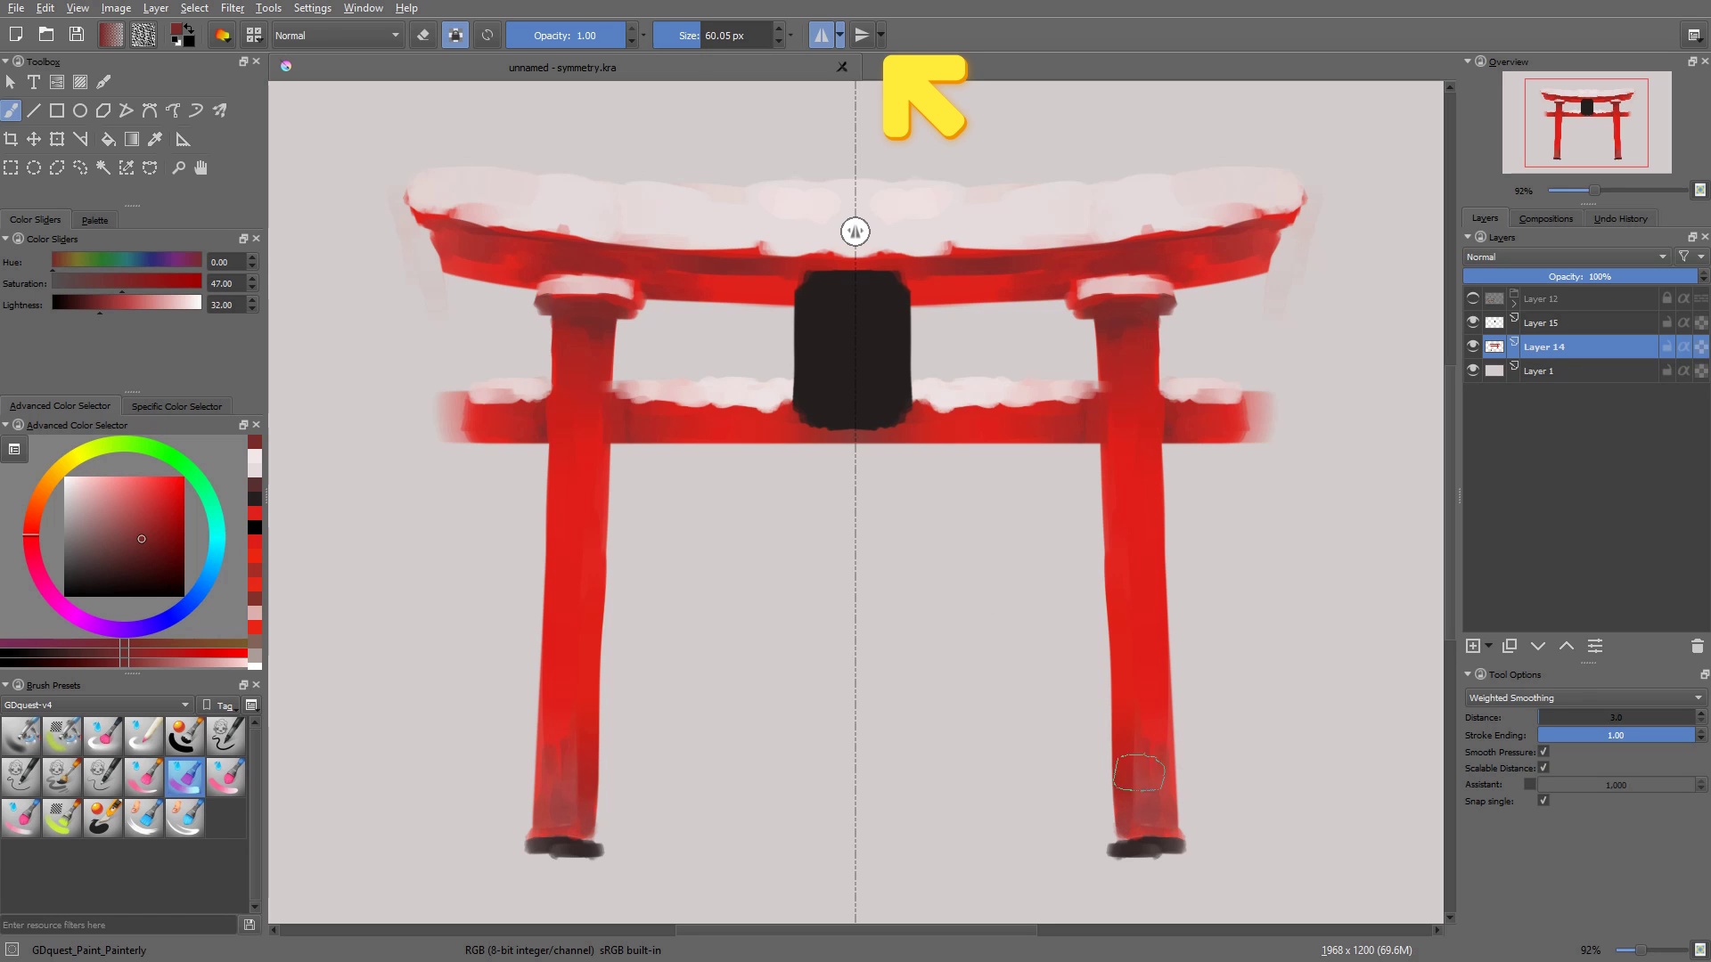
{"action": "key", "text": "minus"}
{"action": "key", "text": "minus"}
{"action": "key", "text": "minus"}
{"action": "right_click", "coordinate": [911, 415]}
{"action": "left_click", "coordinate": [930, 389]}
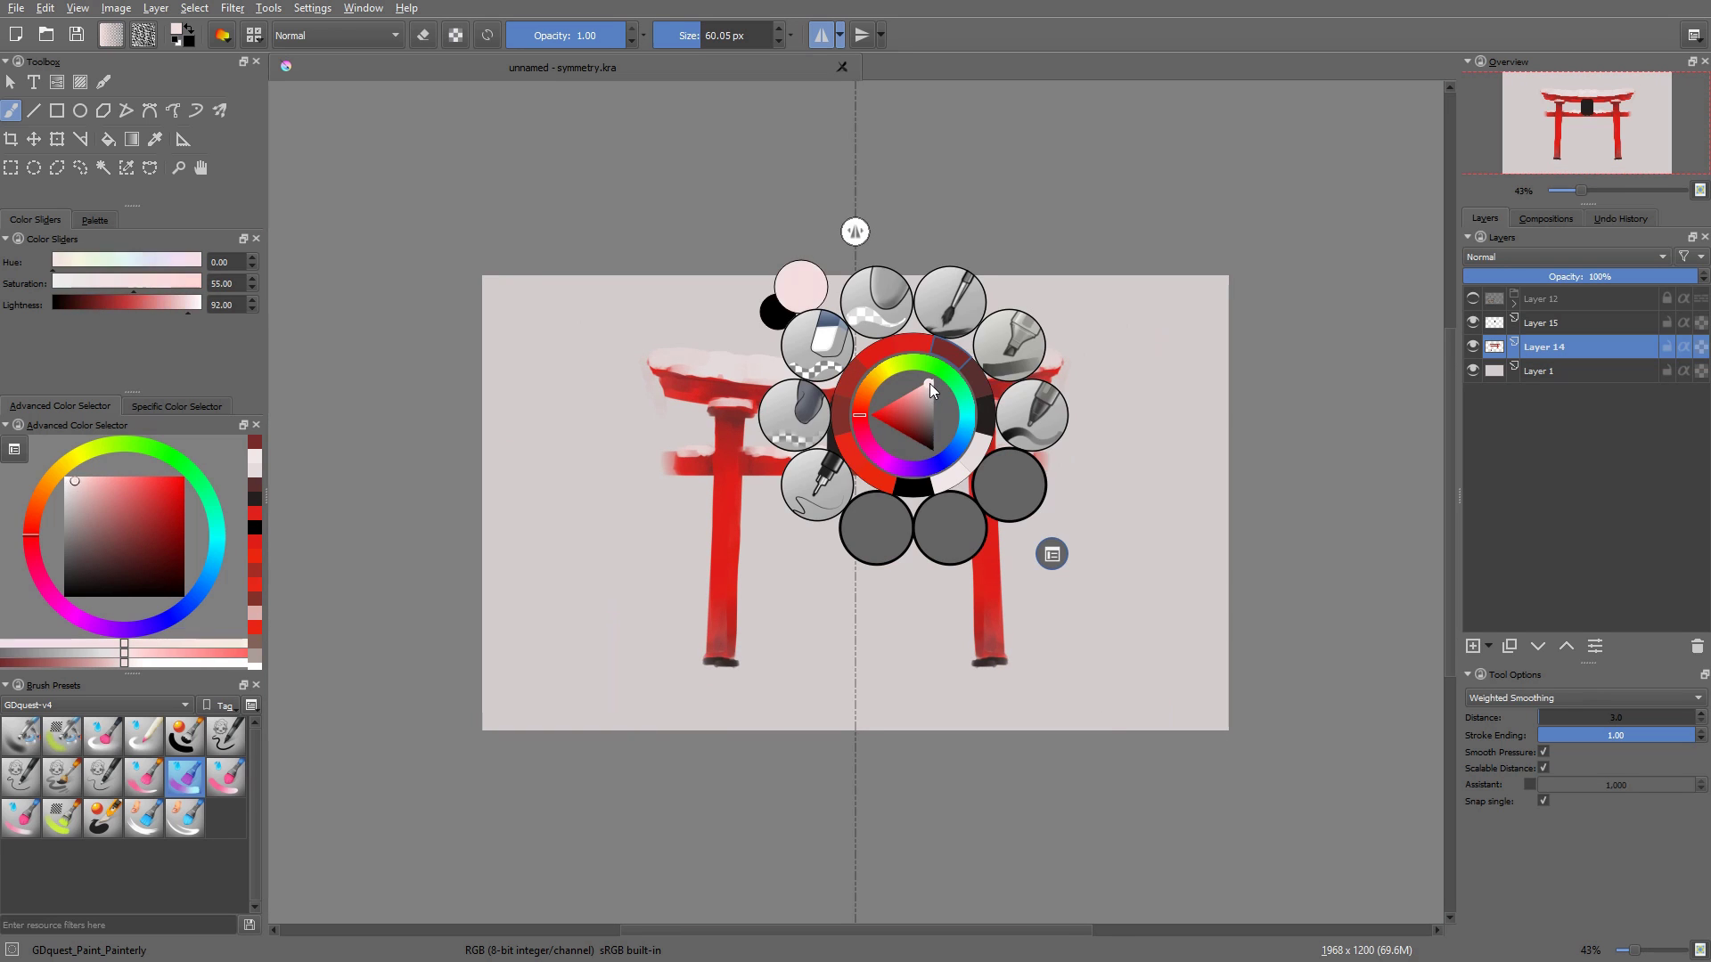
{"action": "left_click", "coordinate": [680, 650]}
{"action": "left_click_drag", "start_coordinate": [680, 650], "coordinate": [713, 673]}
{"action": "key", "text": "ctrl+z"}
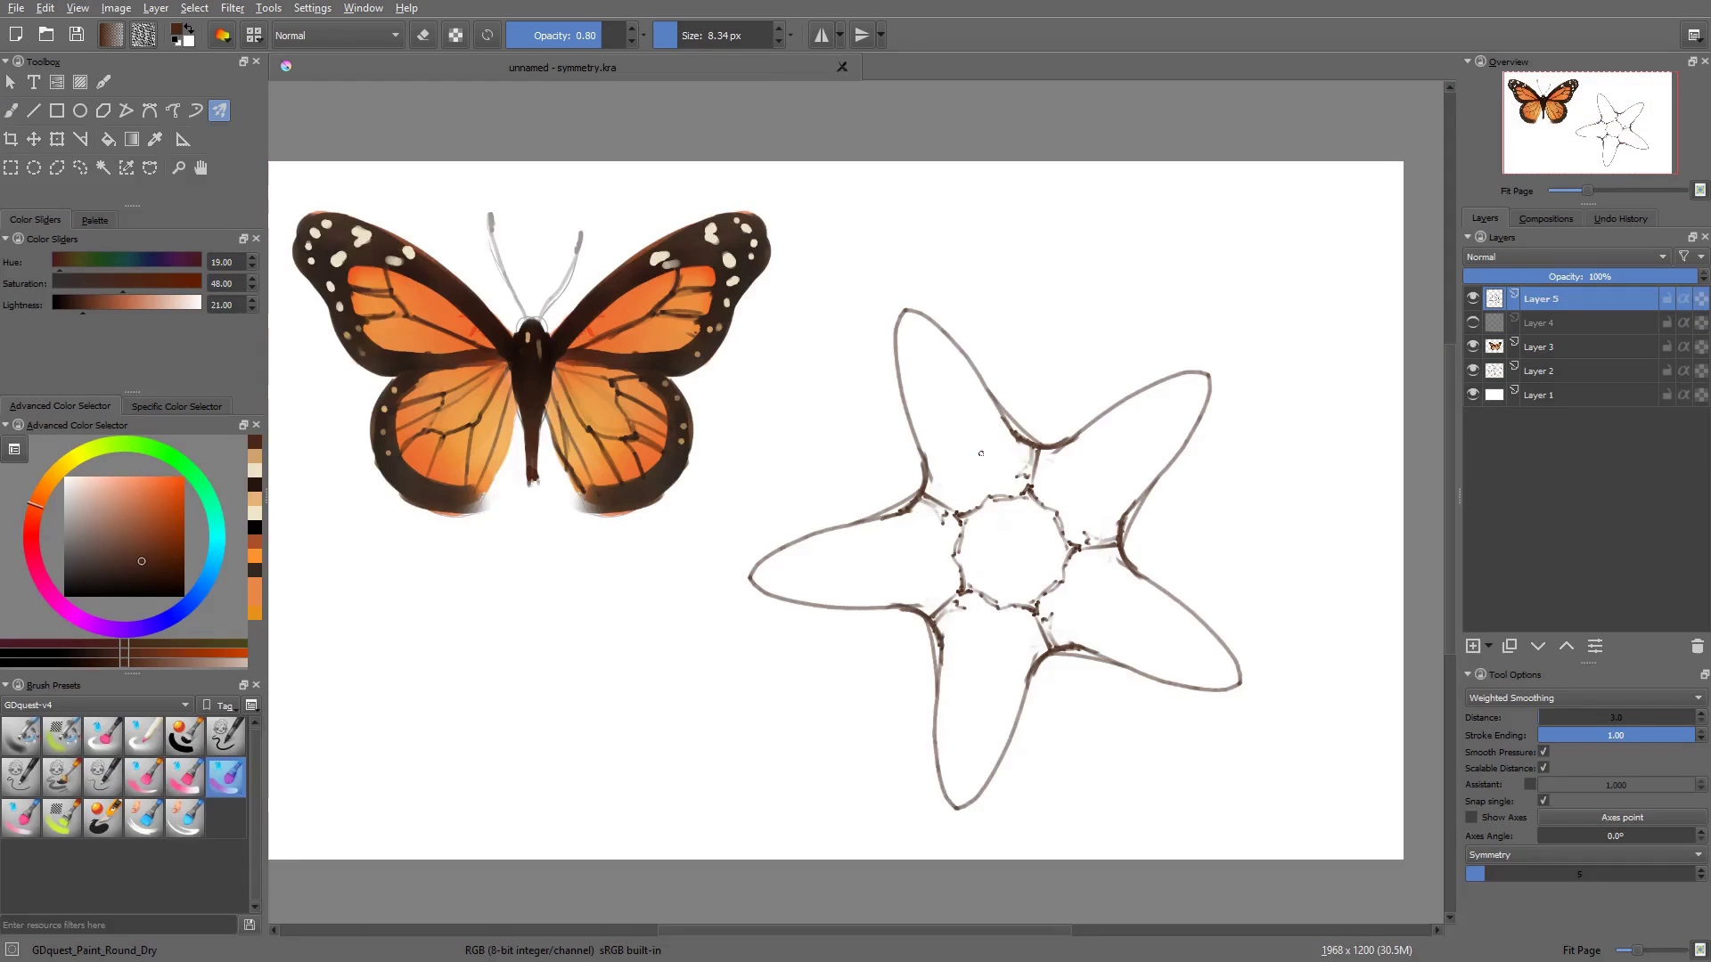
Add symmetric ring dots across the starfish arms and single rings near its centre
{"action": "mouse_move", "coordinate": [980, 473]}
{"action": "left_mouse_down"}
{"action": "mouse_move", "coordinate": [938, 396]}
{"action": "mouse_move", "coordinate": [1023, 370]}
{"action": "mouse_move", "coordinate": [1065, 389]}
{"action": "mouse_move", "coordinate": [925, 348]}
{"action": "left_mouse_up"}
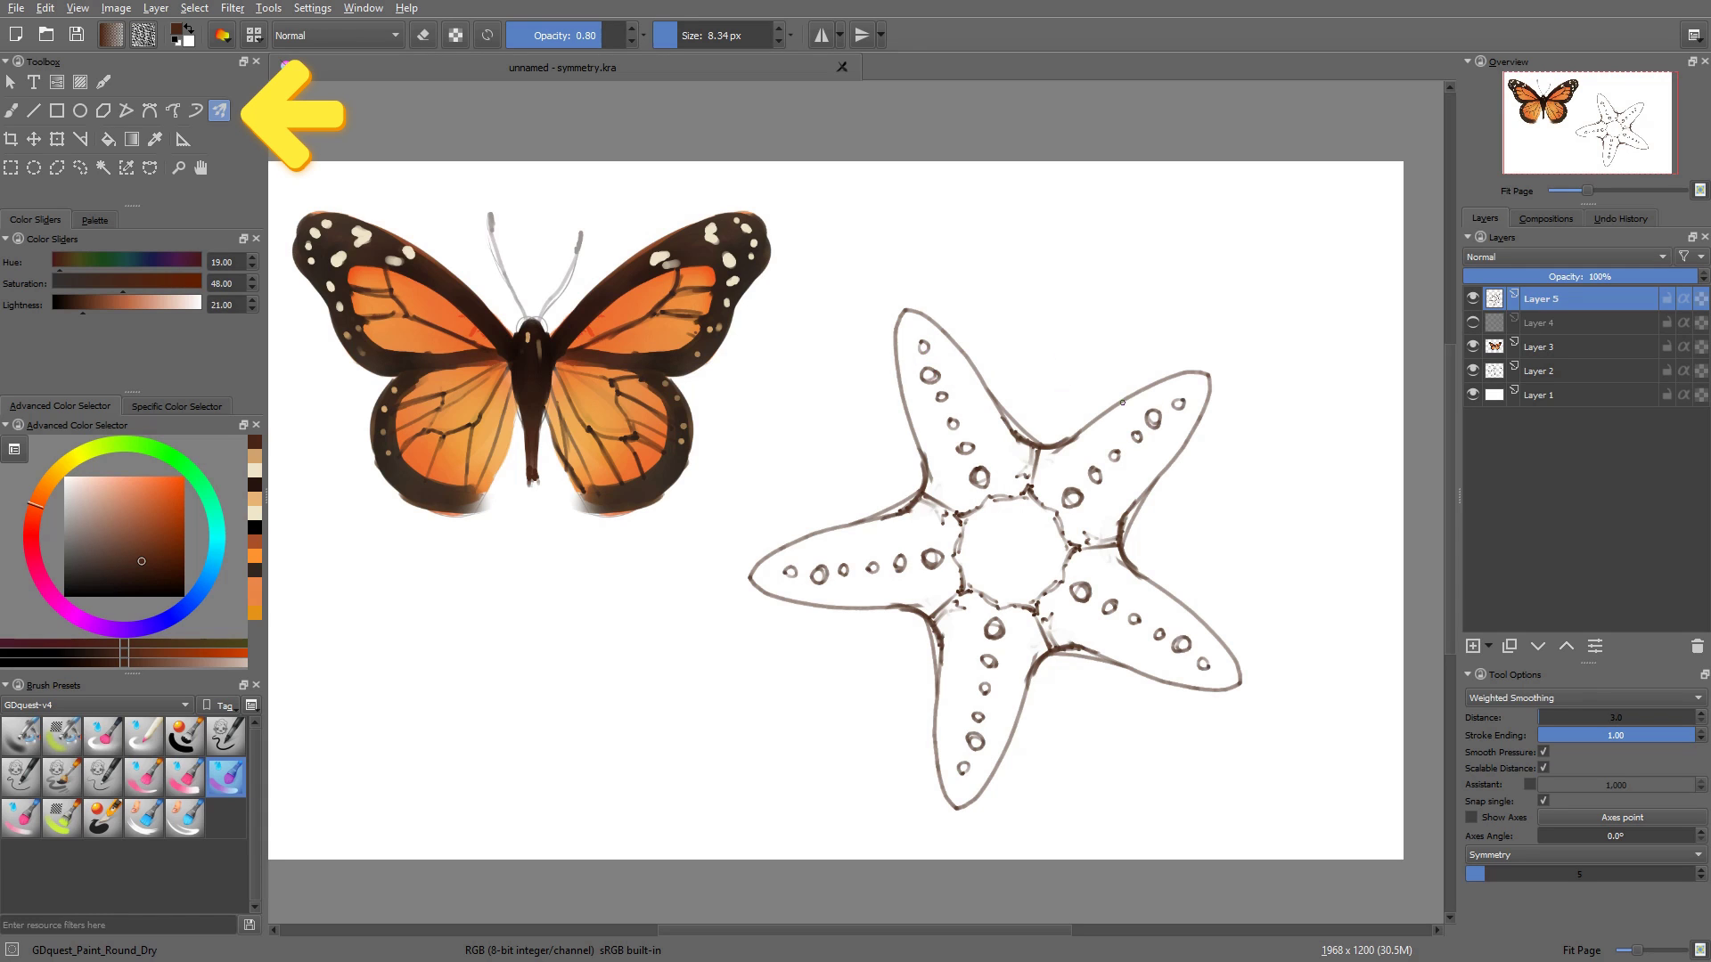
{"action": "key", "text": "b"}
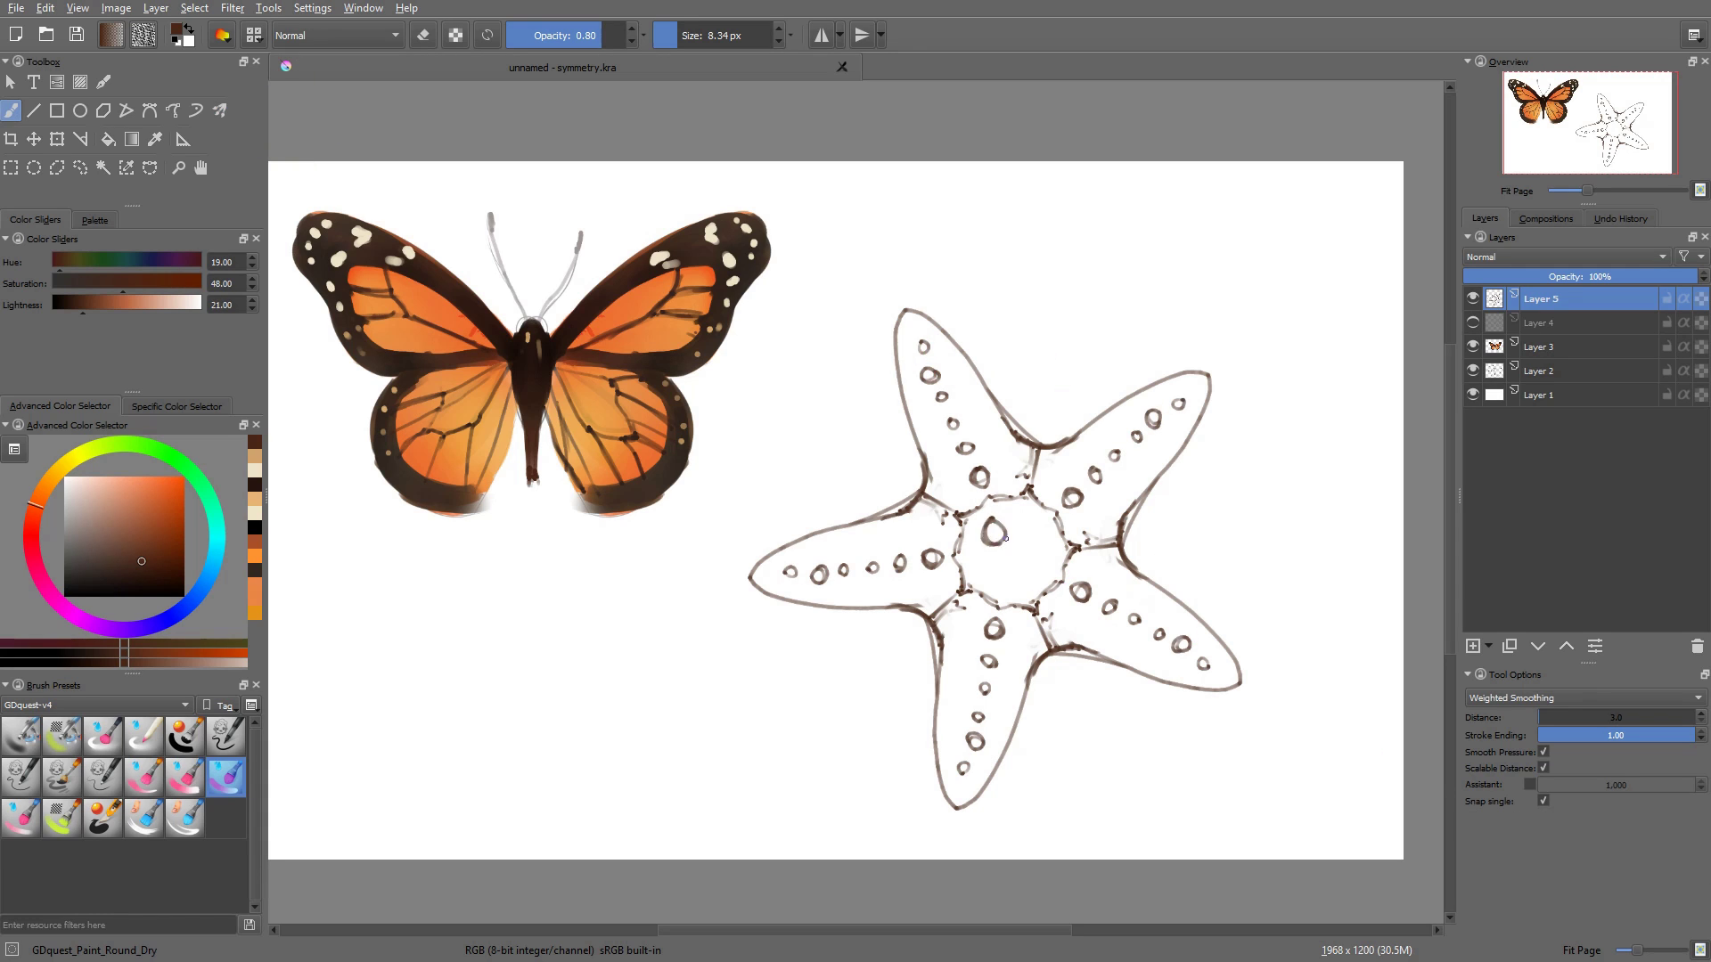
{"action": "mouse_move", "coordinate": [1034, 509]}
{"action": "left_mouse_down"}
{"action": "mouse_move", "coordinate": [966, 555]}
{"action": "mouse_move", "coordinate": [1027, 594]}
{"action": "mouse_move", "coordinate": [1052, 563]}
{"action": "left_mouse_up"}
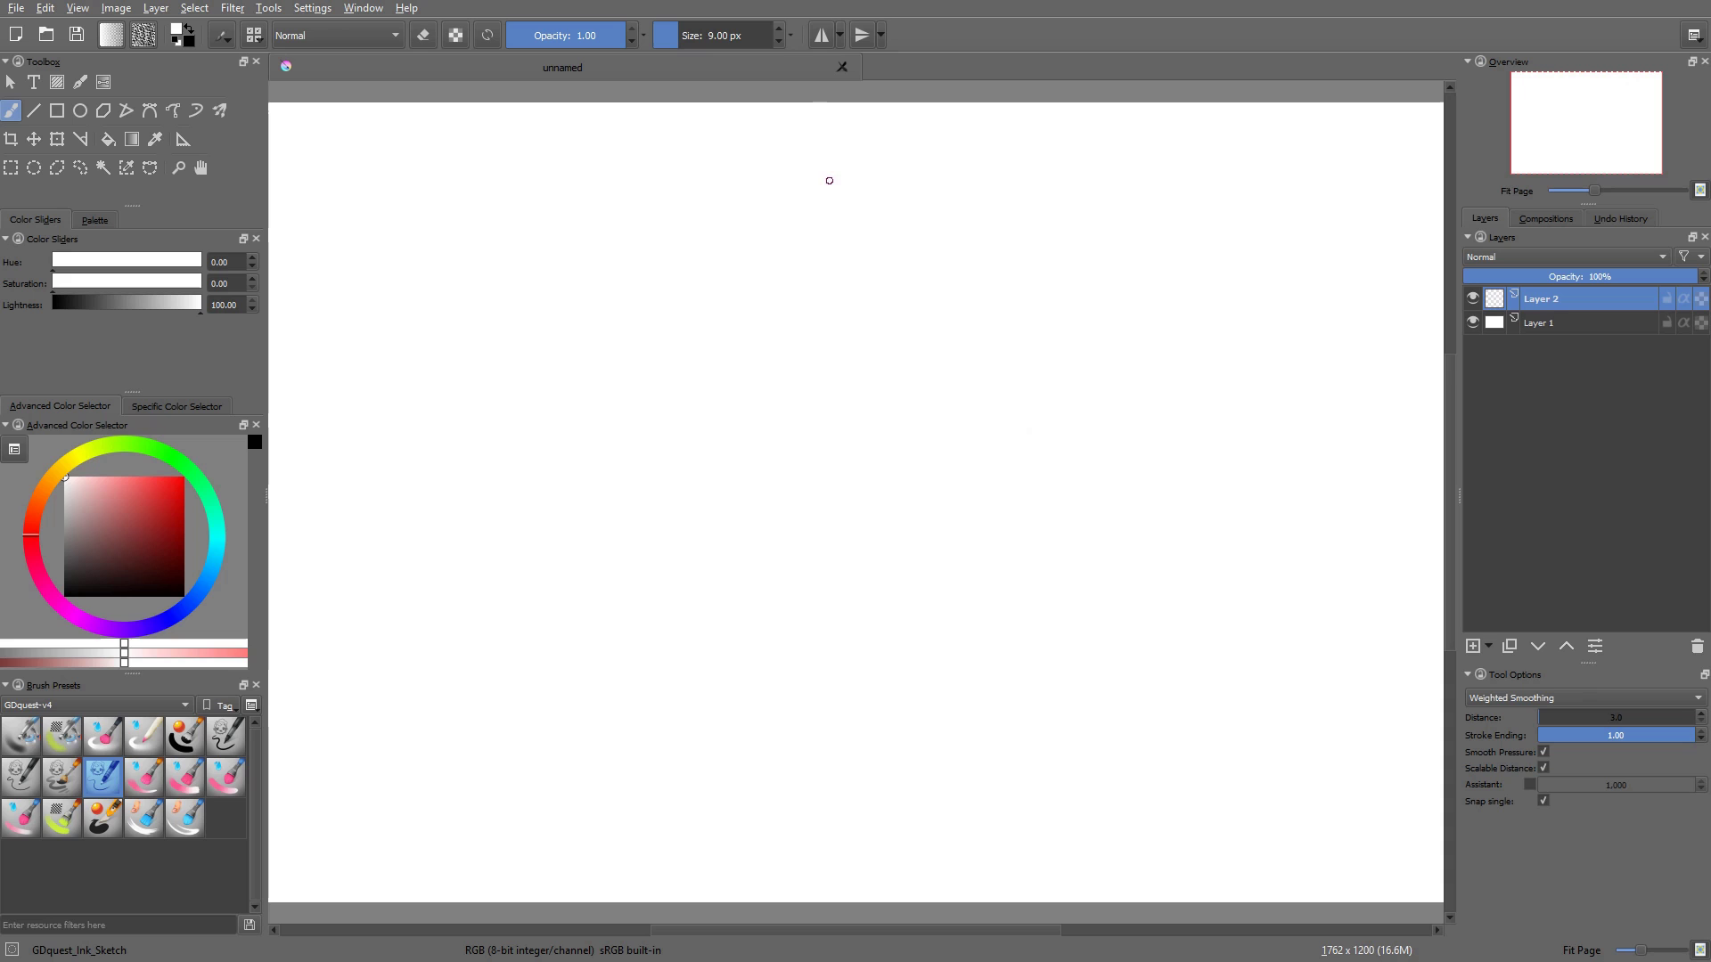
Enable horizontal and vertical mirroring, test a black S-curve in four quadrants, then clear it
{"action": "left_click", "coordinate": [821, 37]}
{"action": "left_click", "coordinate": [859, 39]}
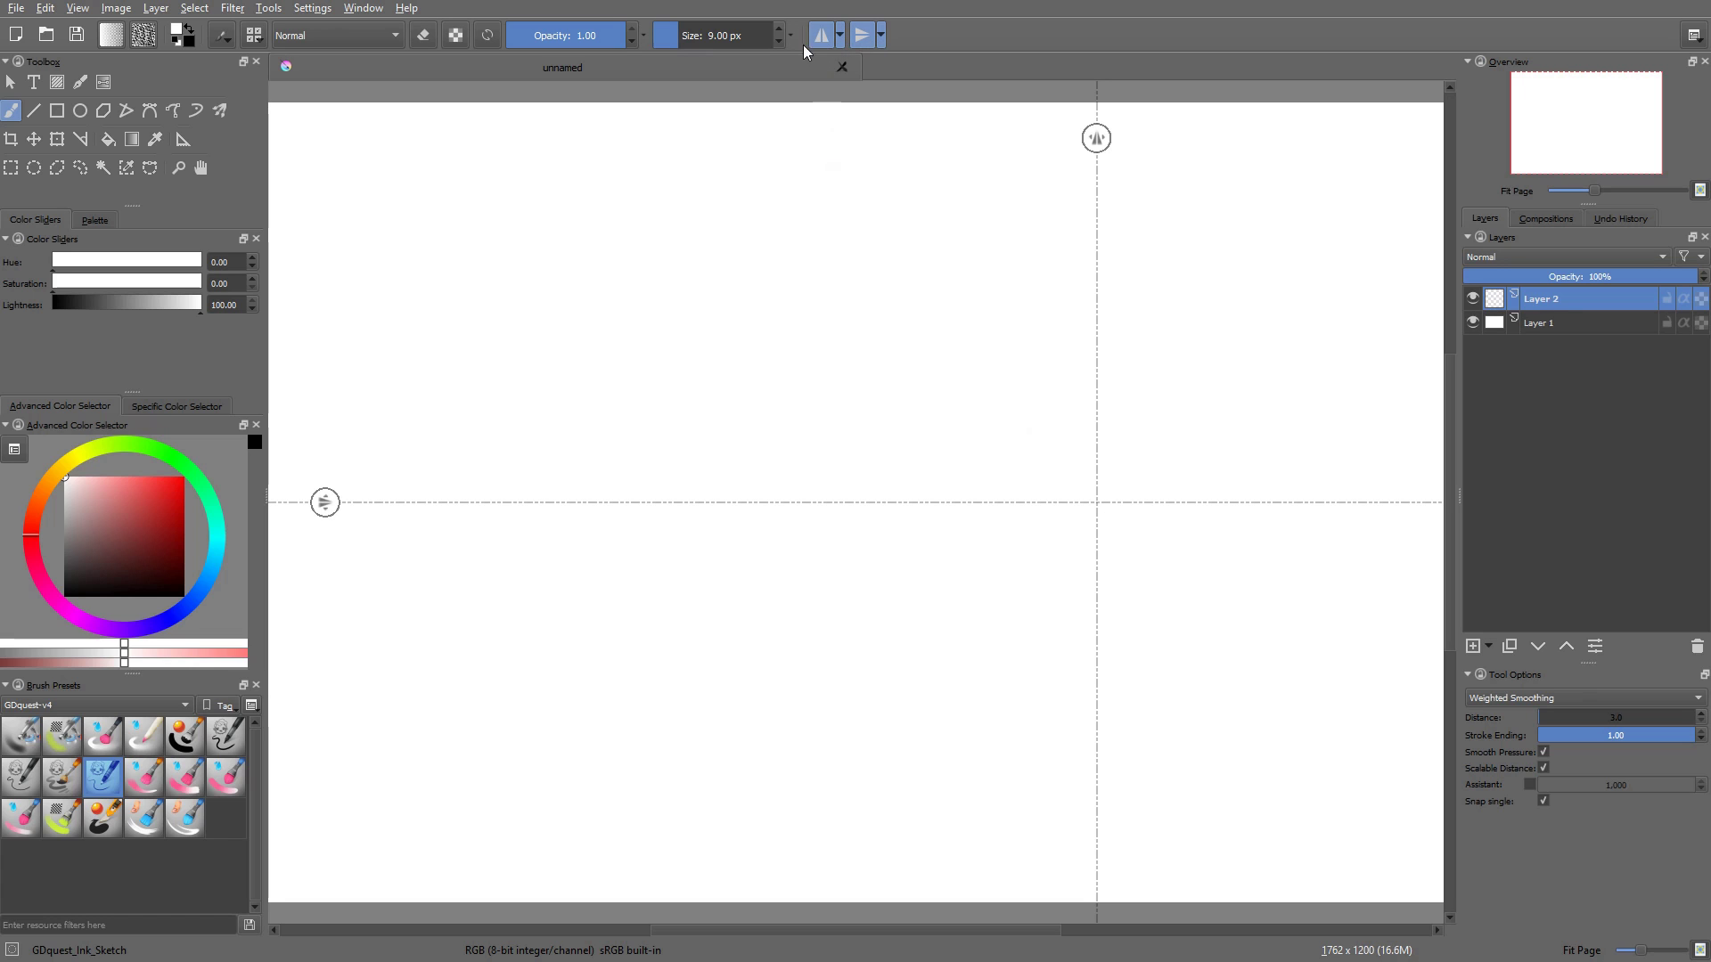
{"action": "key", "text": "d"}
{"action": "mouse_move", "coordinate": [873, 282]}
{"action": "left_mouse_down"}
{"action": "mouse_move", "coordinate": [829, 396]}
{"action": "mouse_move", "coordinate": [1012, 325]}
{"action": "mouse_move", "coordinate": [1054, 235]}
{"action": "left_mouse_up"}
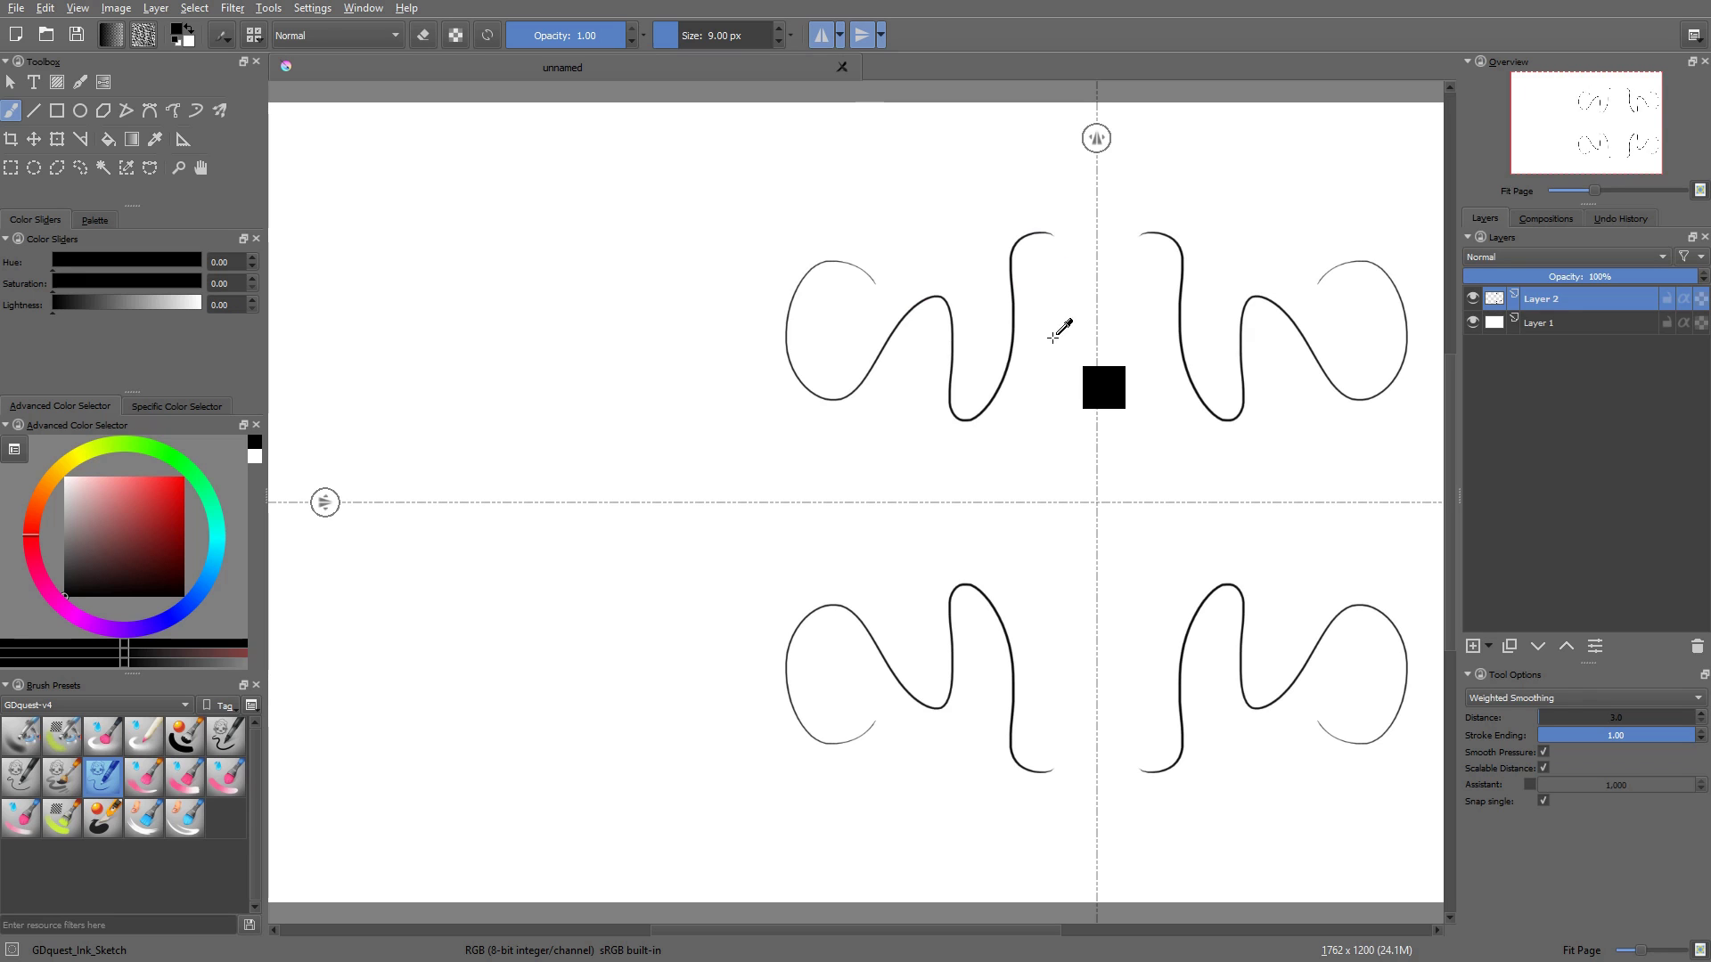
{"action": "key", "text": "Delete"}
Disable top-bottom mirroring, shift the mirror axis left, and draw a curvy outline mirrored on both halves
{"action": "left_click", "coordinate": [862, 35]}
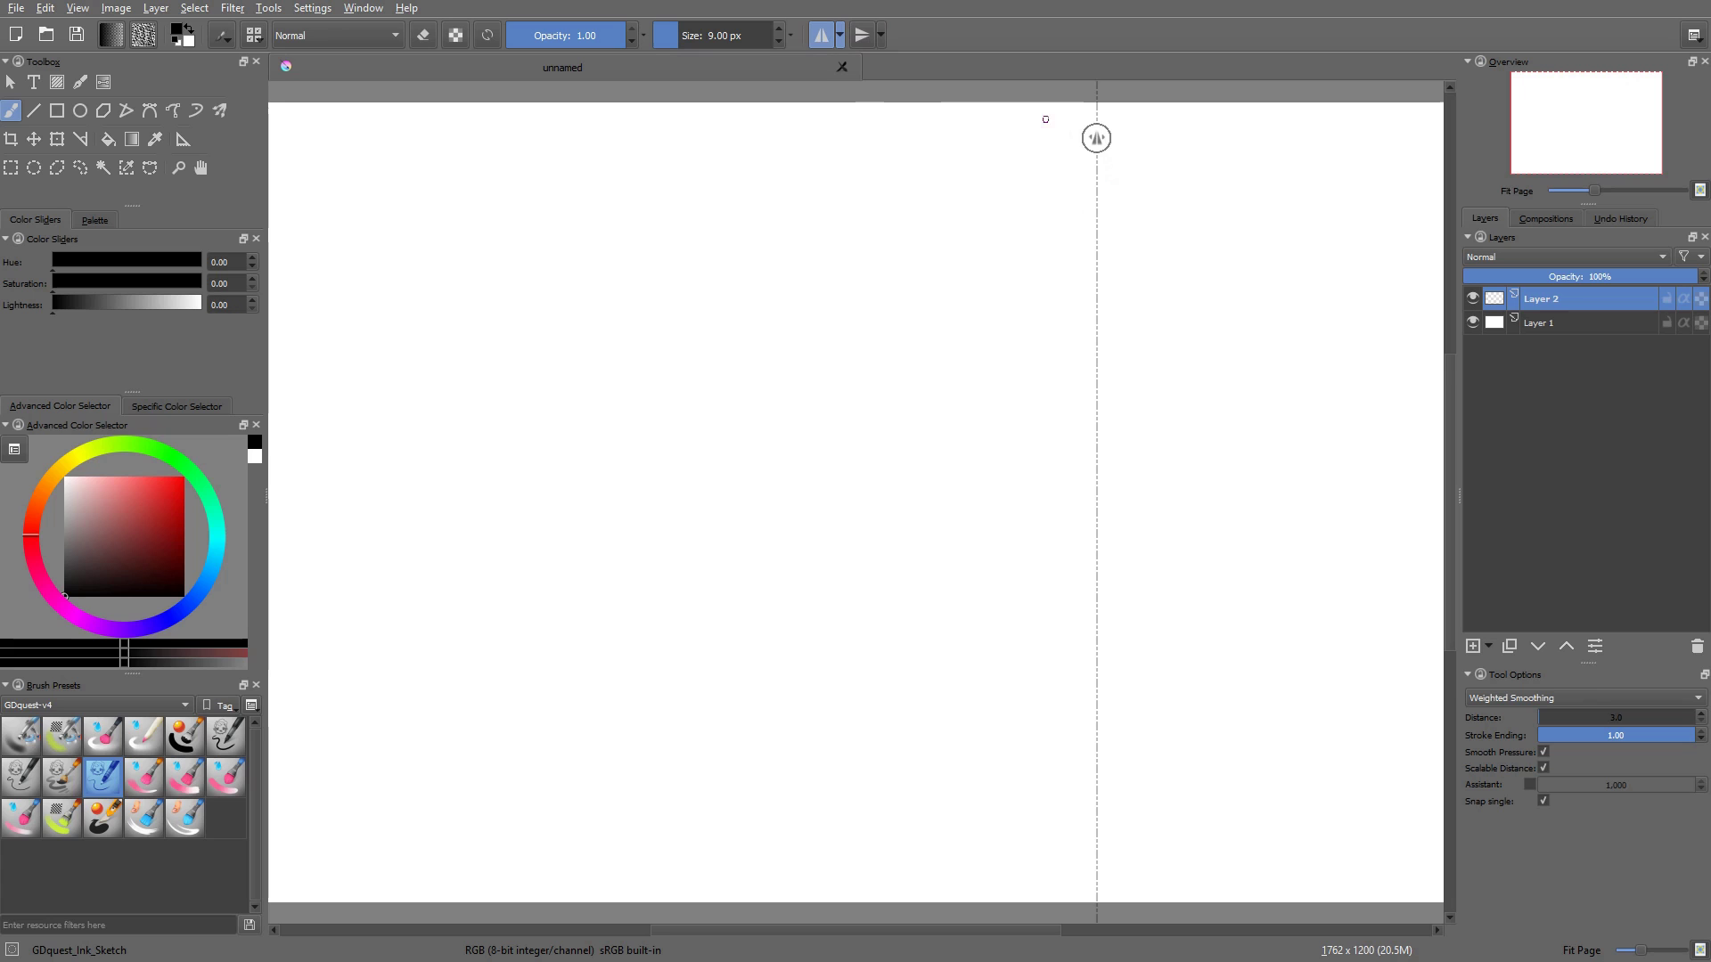
{"action": "left_click_drag", "start_coordinate": [1097, 140], "coordinate": [756, 121]}
{"action": "mouse_move", "coordinate": [842, 303]}
{"action": "left_mouse_down"}
{"action": "mouse_move", "coordinate": [986, 490]}
{"action": "mouse_move", "coordinate": [1016, 596]}
{"action": "left_mouse_up"}
{"action": "mouse_move", "coordinate": [760, 353]}
{"action": "left_mouse_down"}
{"action": "mouse_move", "coordinate": [803, 380]}
{"action": "mouse_move", "coordinate": [764, 495]}
{"action": "left_mouse_up"}
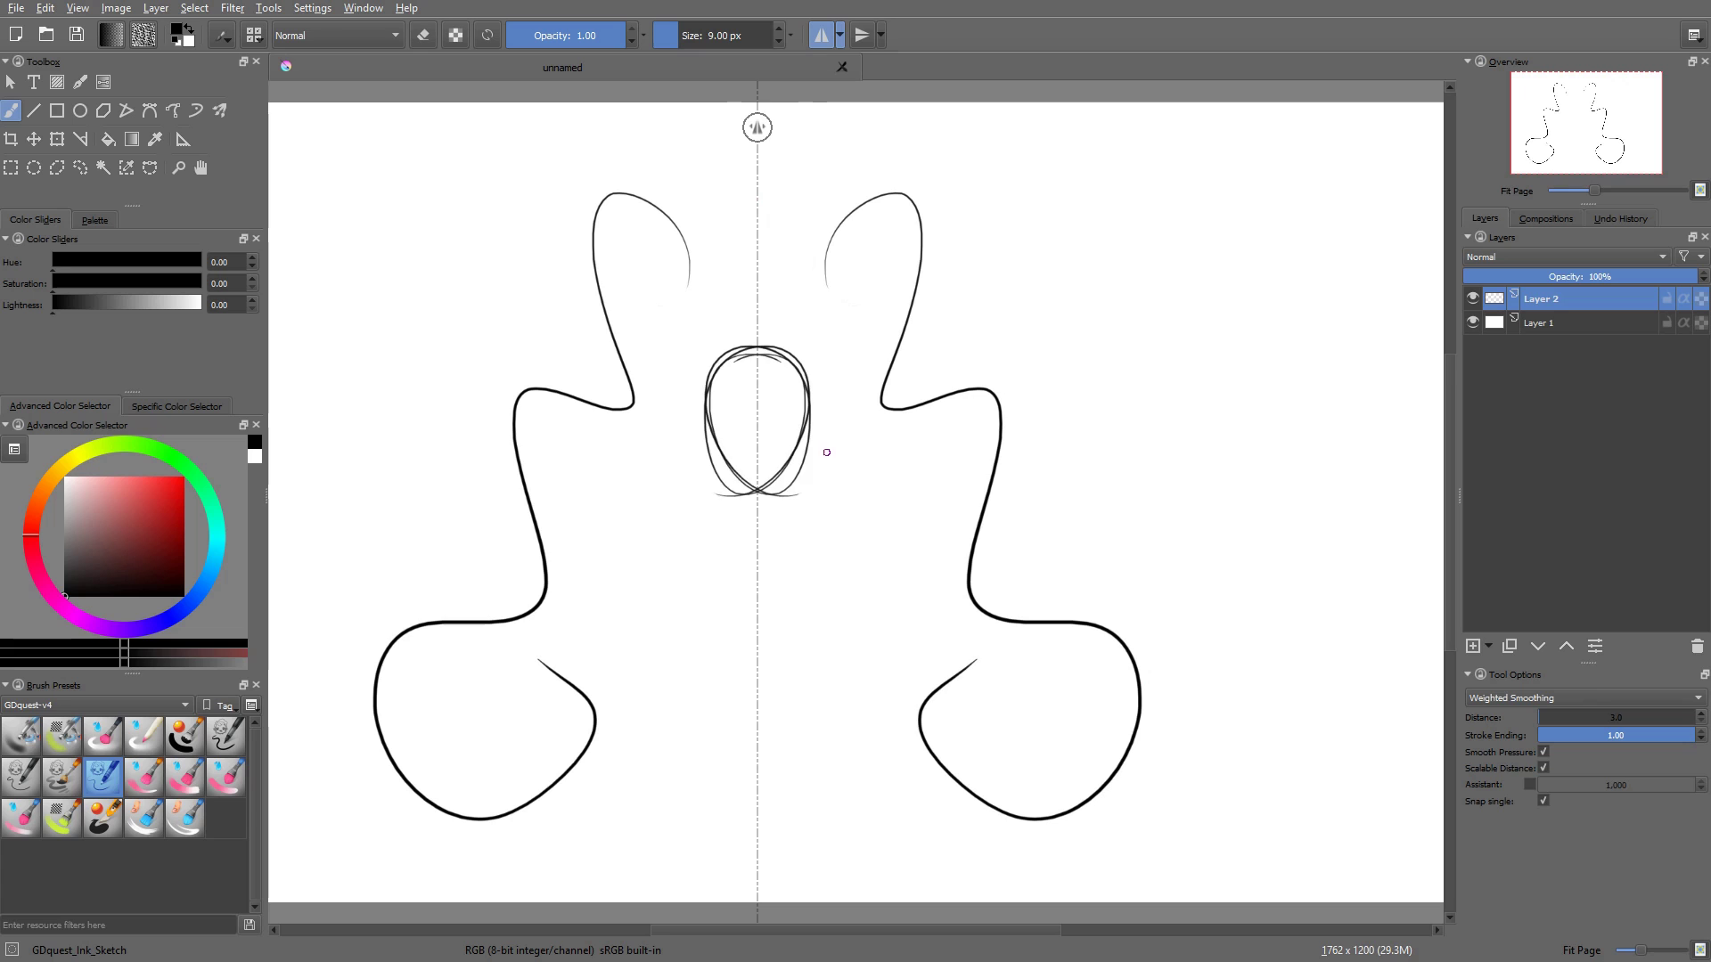
{"action": "key", "text": "ctrl+z"}
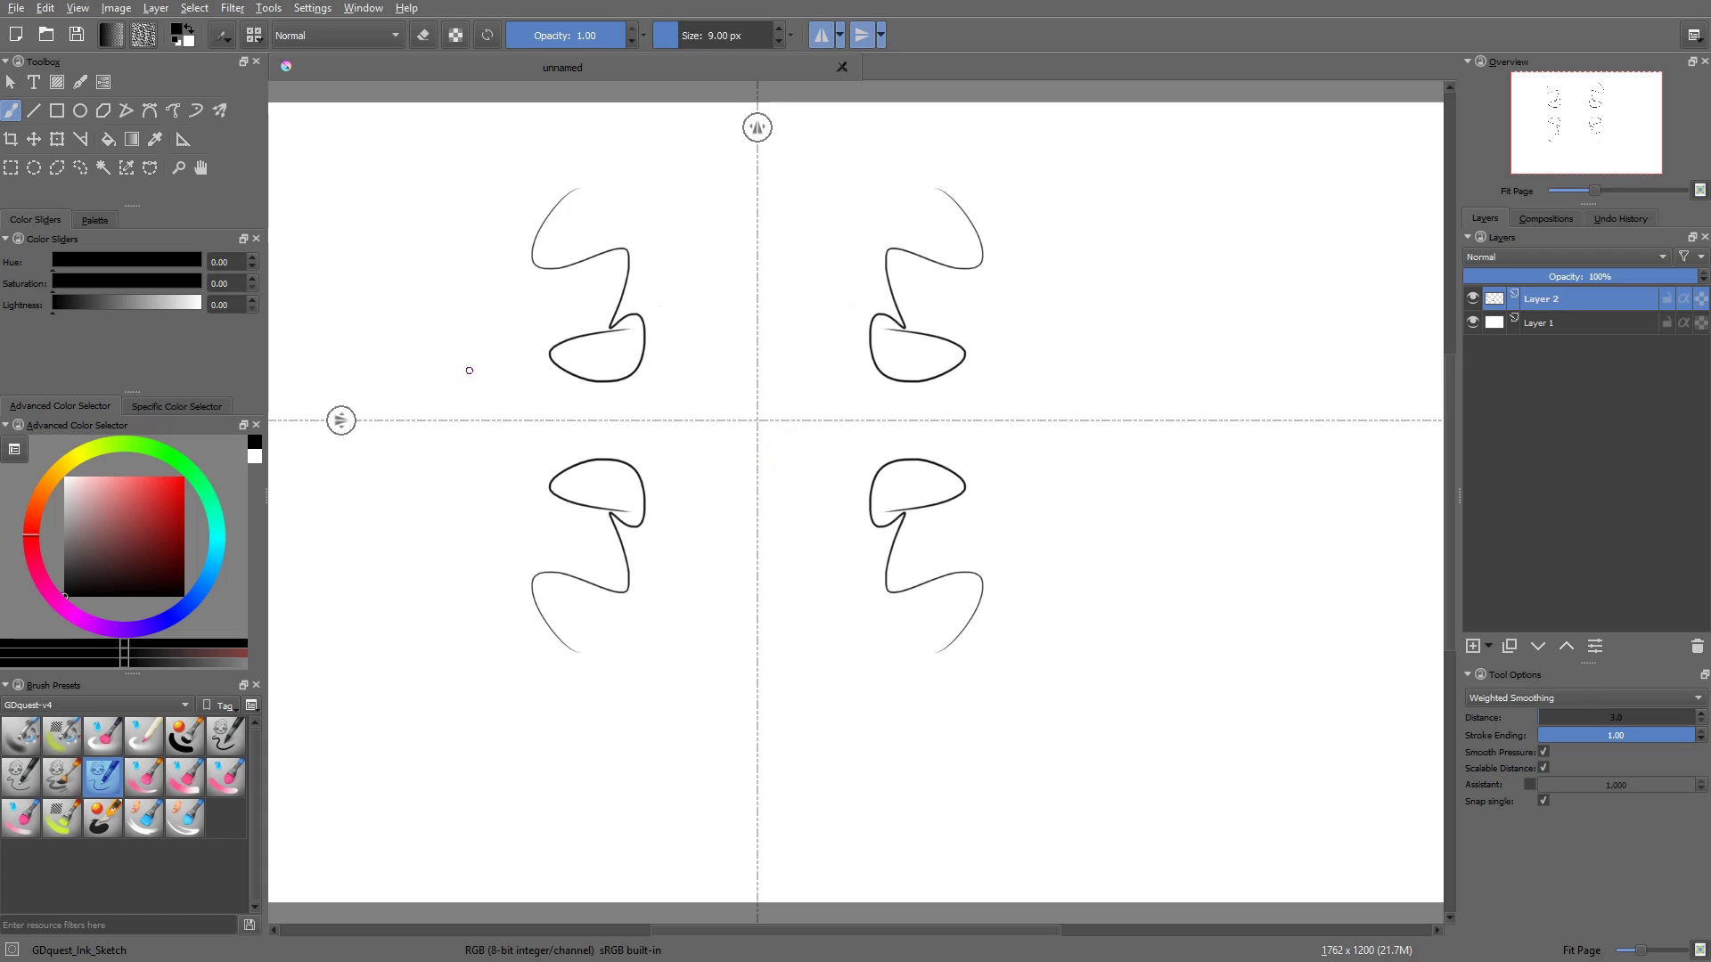
Clear the layer, hide the vertical mirror line, and test a four-way wavy stroke before undoing it
{"action": "right_click", "coordinate": [585, 350]}
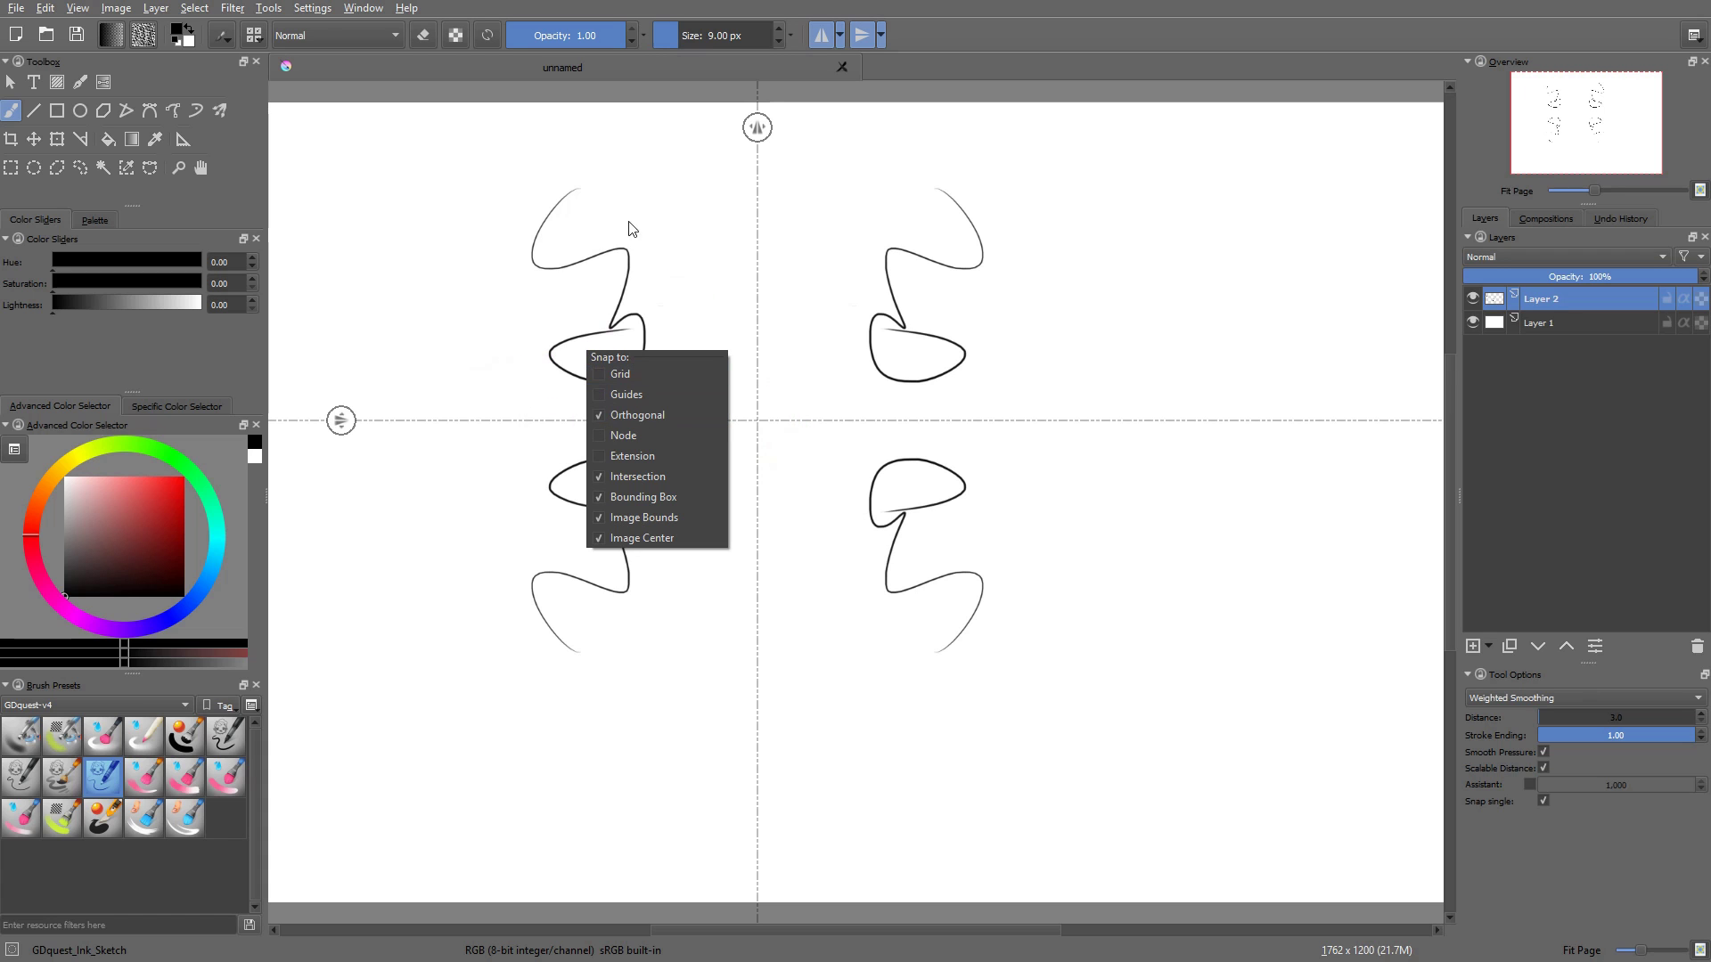
{"action": "left_click", "coordinate": [936, 359]}
{"action": "key", "text": "Delete"}
{"action": "left_click", "coordinate": [839, 36]}
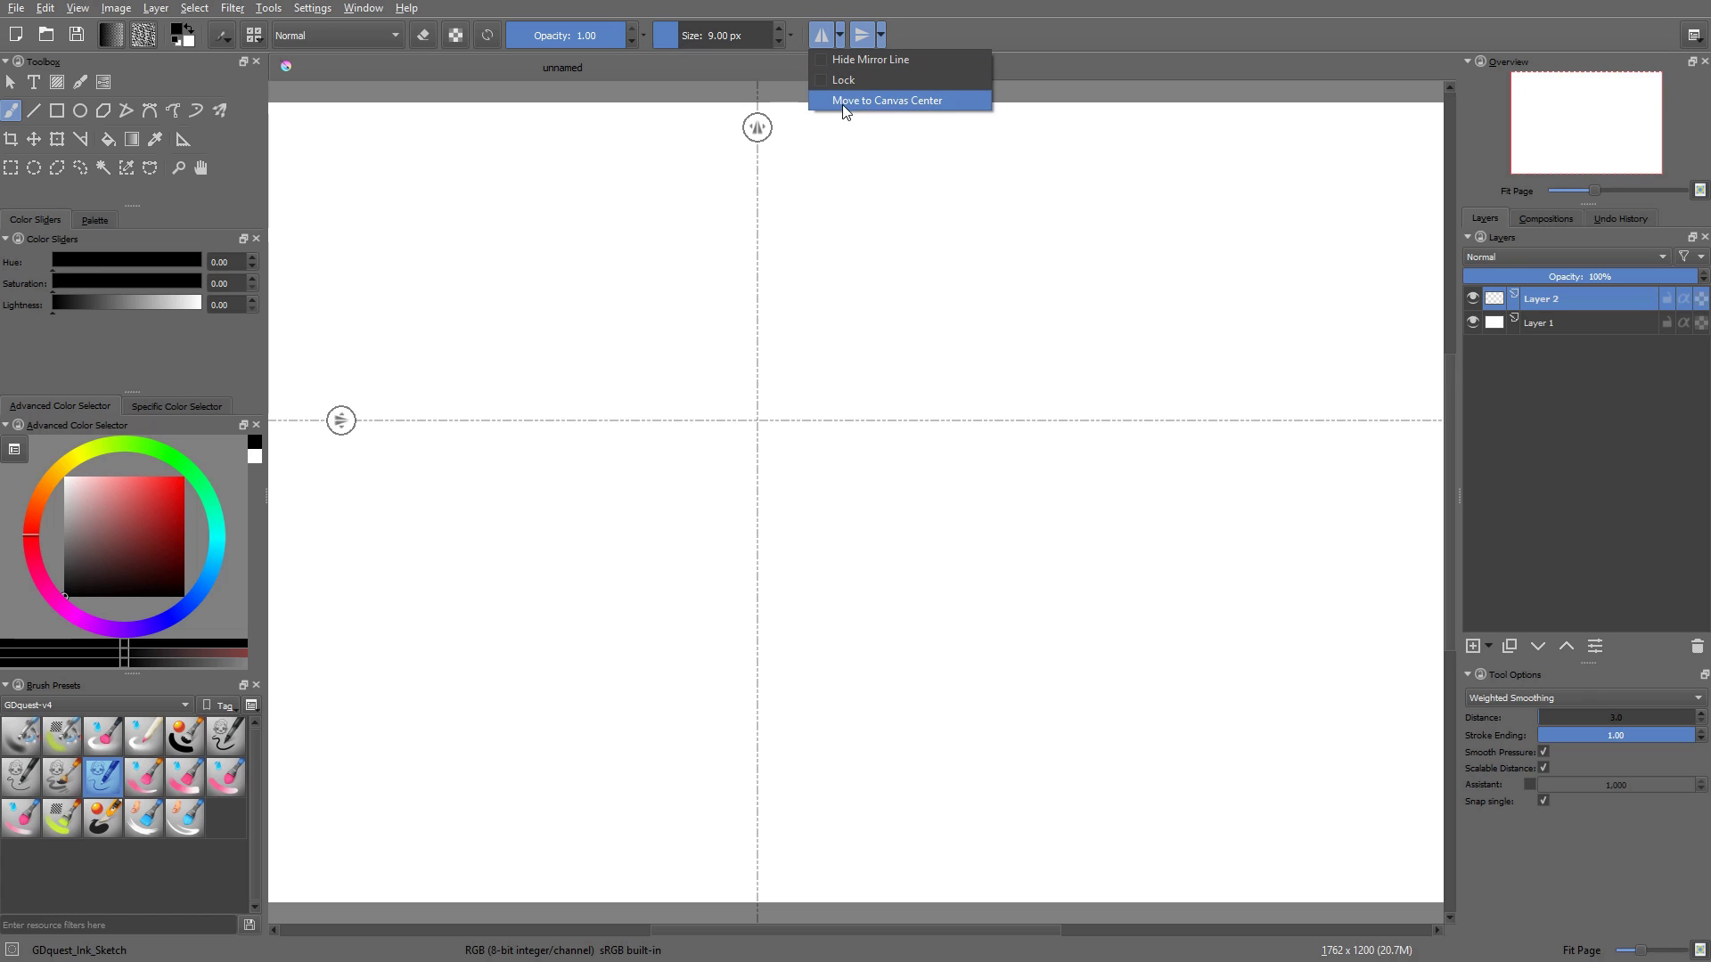
{"action": "left_click", "coordinate": [848, 60]}
{"action": "mouse_move", "coordinate": [796, 258]}
{"action": "left_mouse_down"}
{"action": "mouse_move", "coordinate": [878, 174]}
{"action": "mouse_move", "coordinate": [1069, 374]}
{"action": "mouse_move", "coordinate": [1043, 230]}
{"action": "left_mouse_up"}
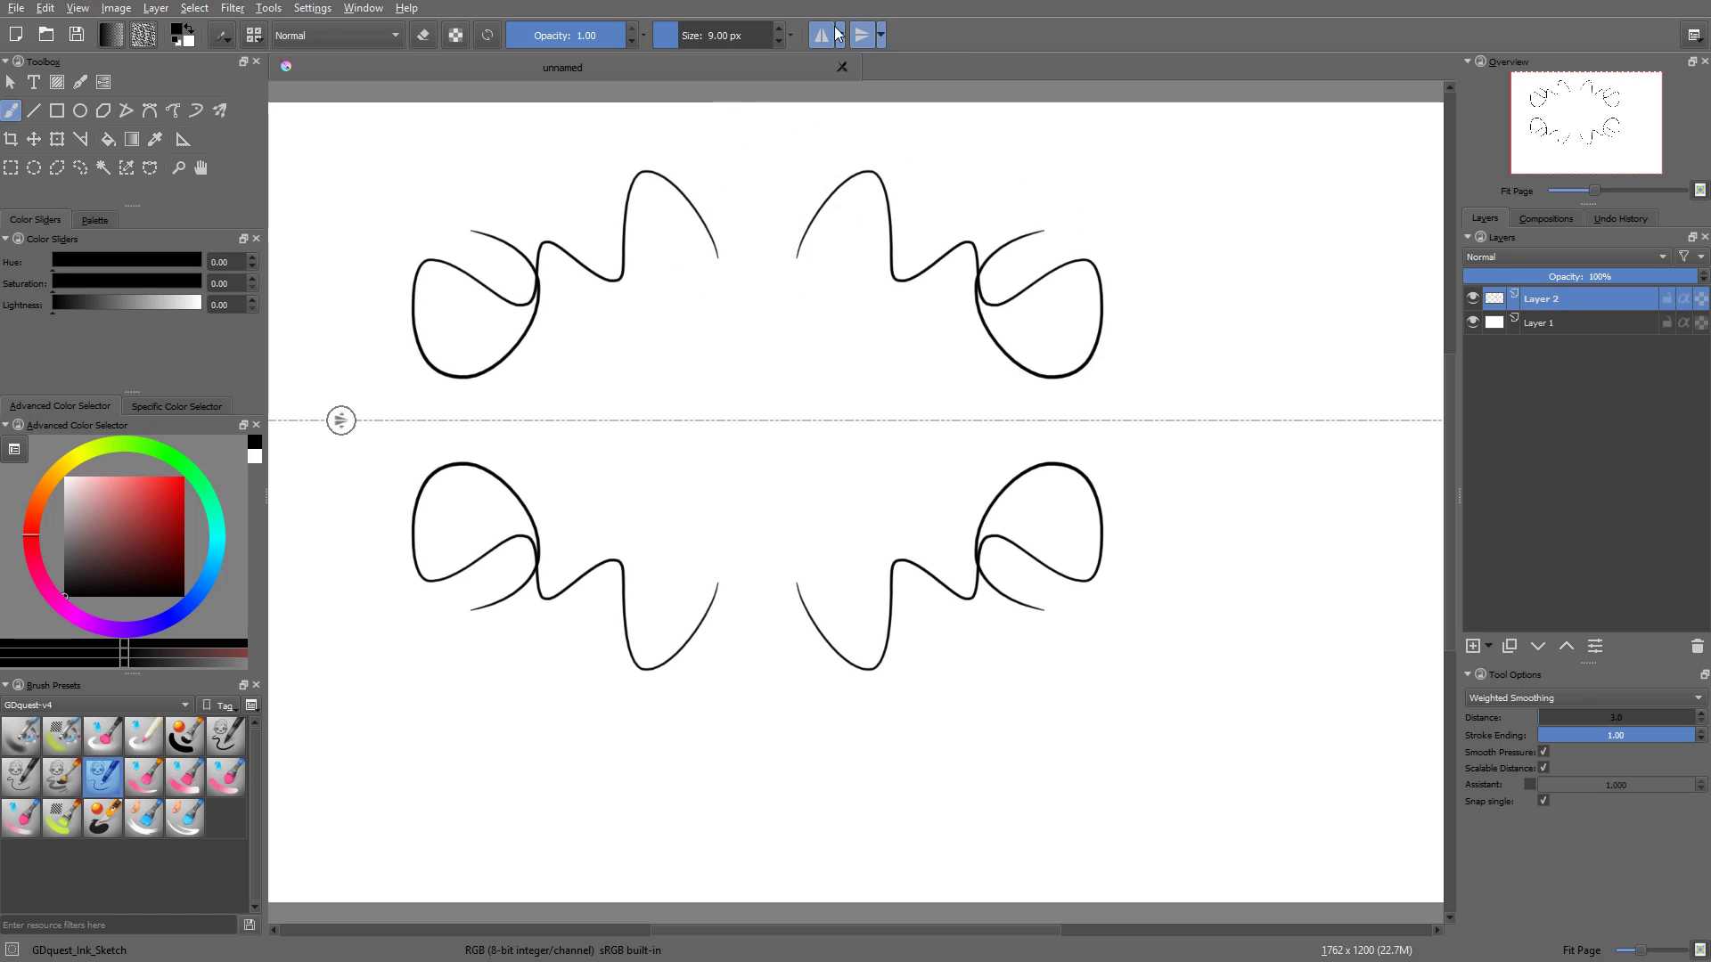
{"action": "key", "text": "ctrl+z"}
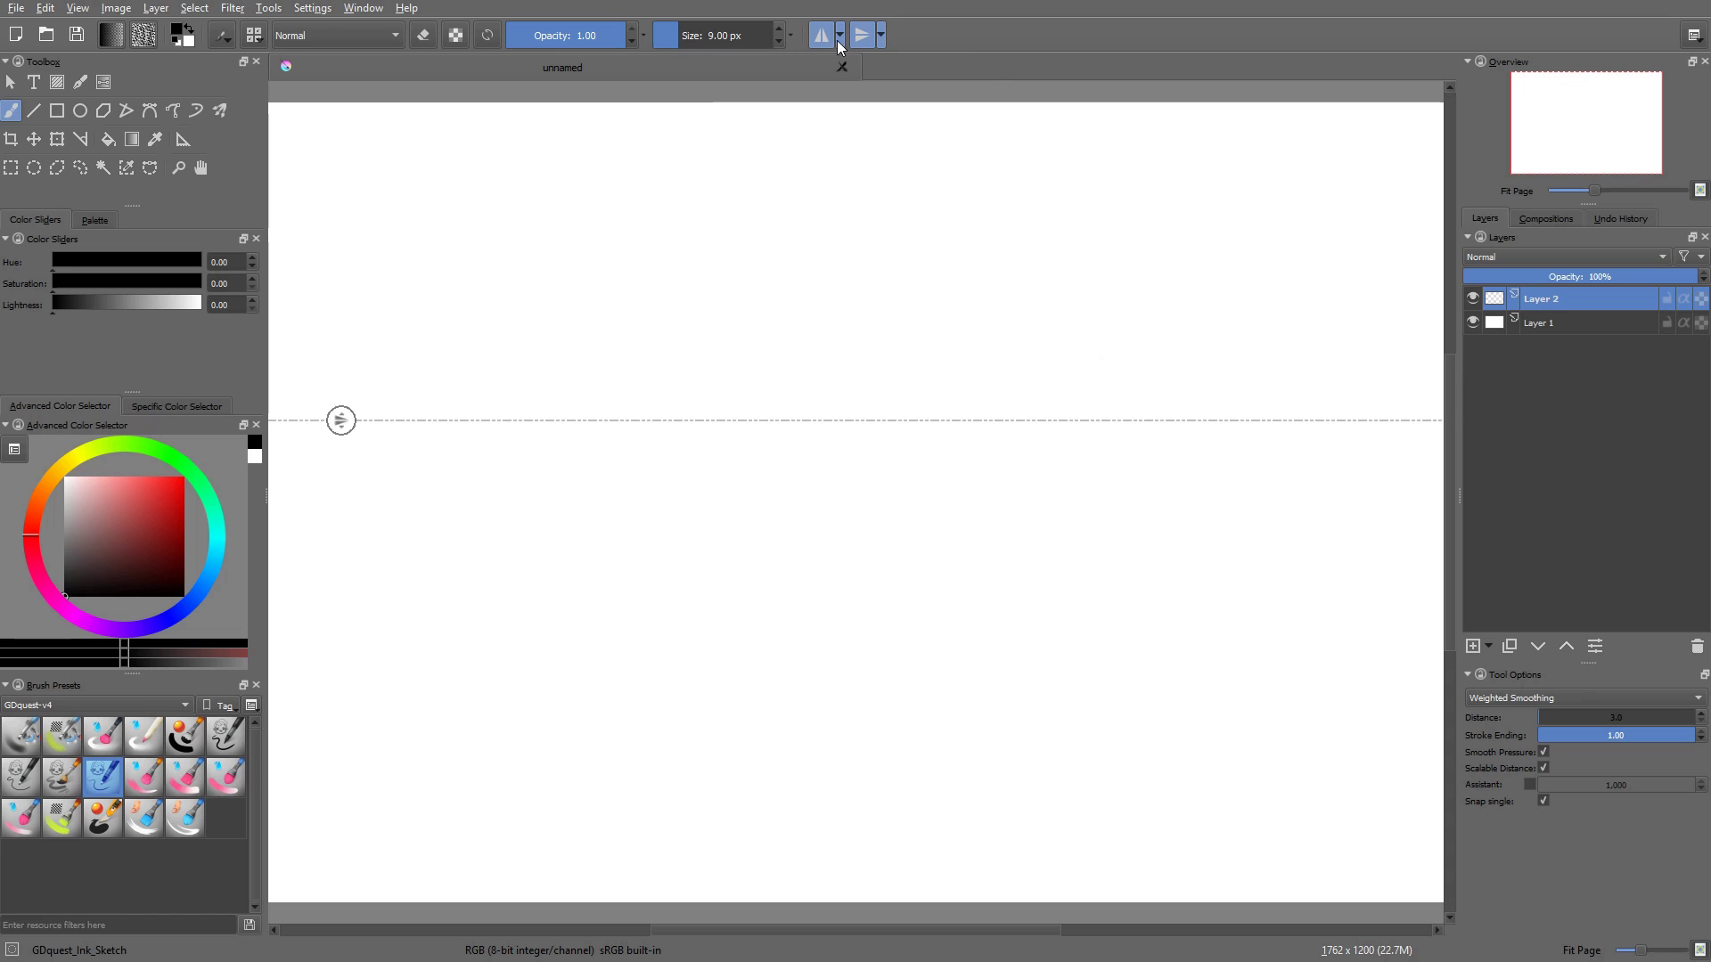
Show the mirror line again, lock the mirror axis, and test a stroke before undoing it
{"action": "left_click", "coordinate": [841, 38]}
{"action": "left_click", "coordinate": [842, 60]}
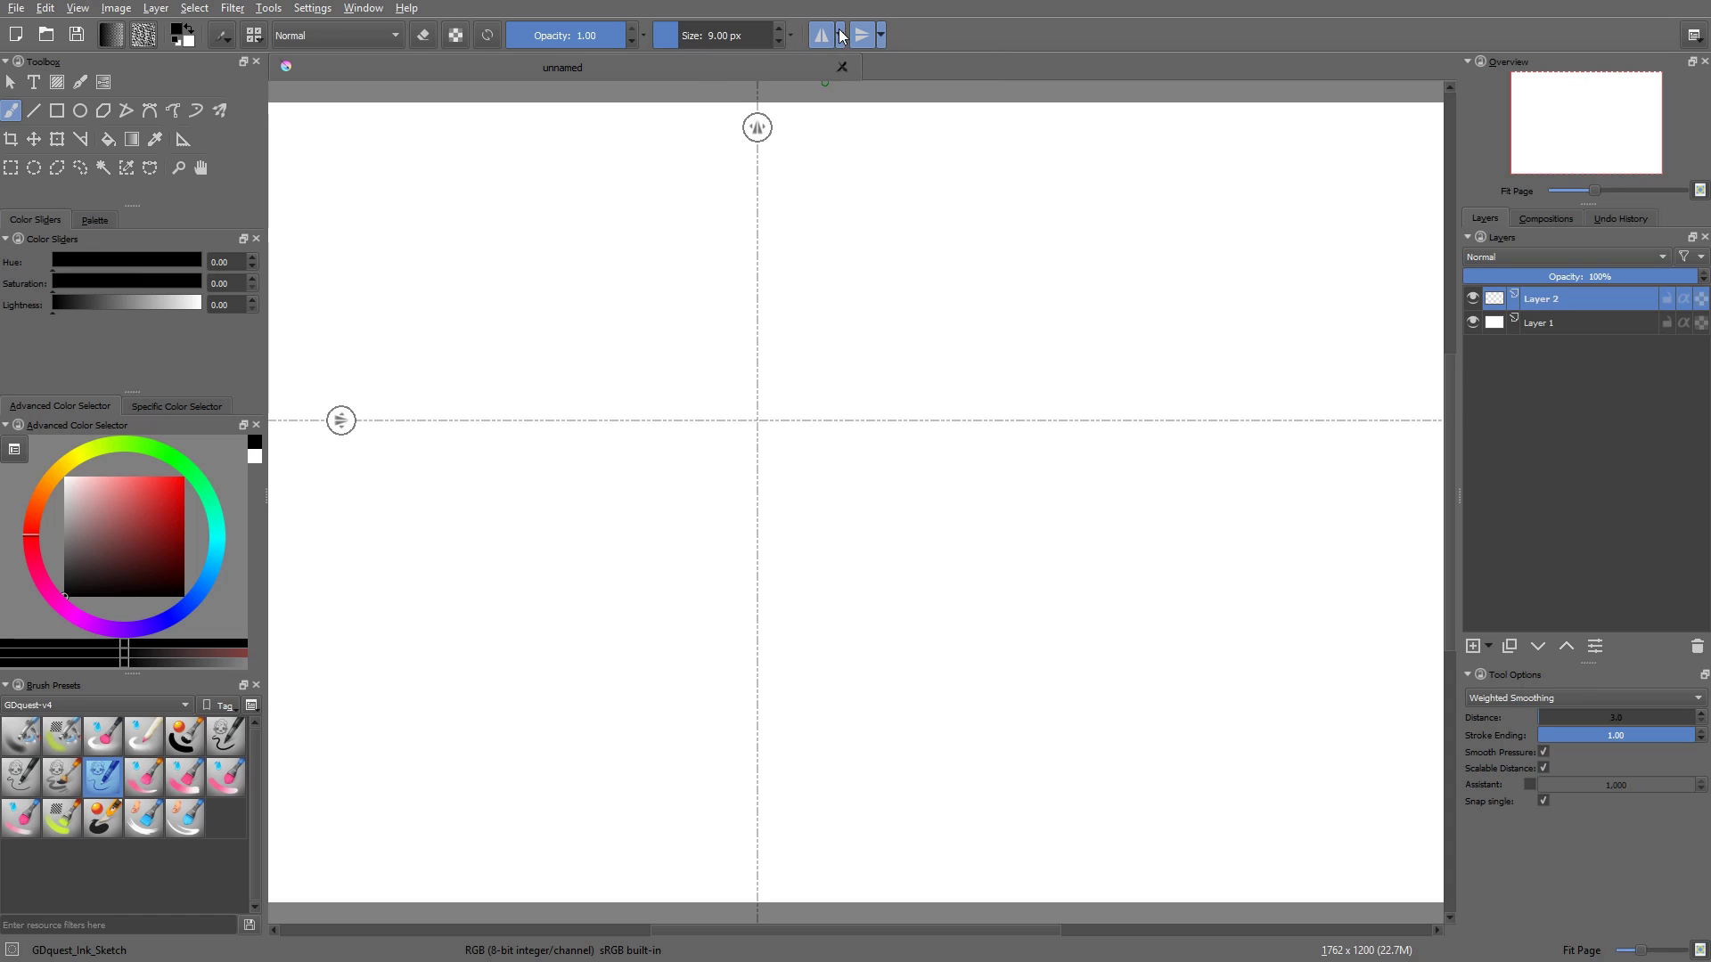
{"action": "left_click", "coordinate": [840, 36]}
{"action": "left_click", "coordinate": [842, 80]}
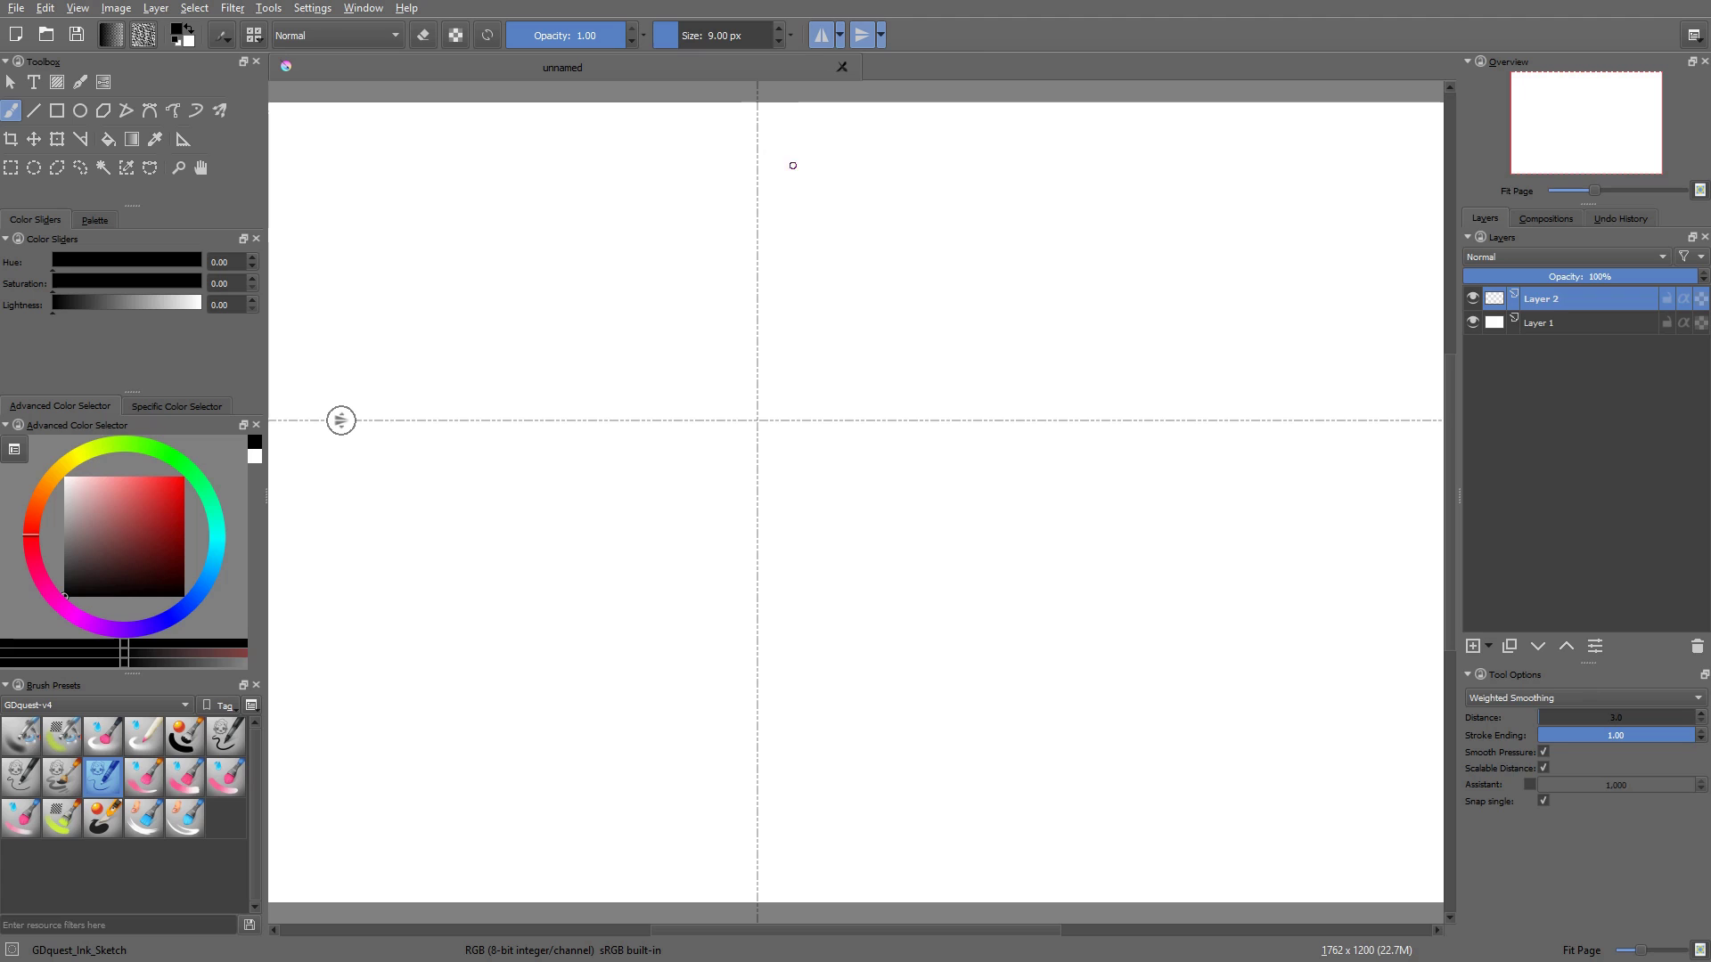
{"action": "mouse_move", "coordinate": [793, 166]}
{"action": "left_mouse_down"}
{"action": "mouse_move", "coordinate": [824, 214]}
{"action": "mouse_move", "coordinate": [1150, 411]}
{"action": "left_mouse_up"}
{"action": "key", "text": "ctrl+z"}
Move both mirror axes to the canvas centre and draw a wavy stroke into all quadrants
{"action": "left_click", "coordinate": [840, 36]}
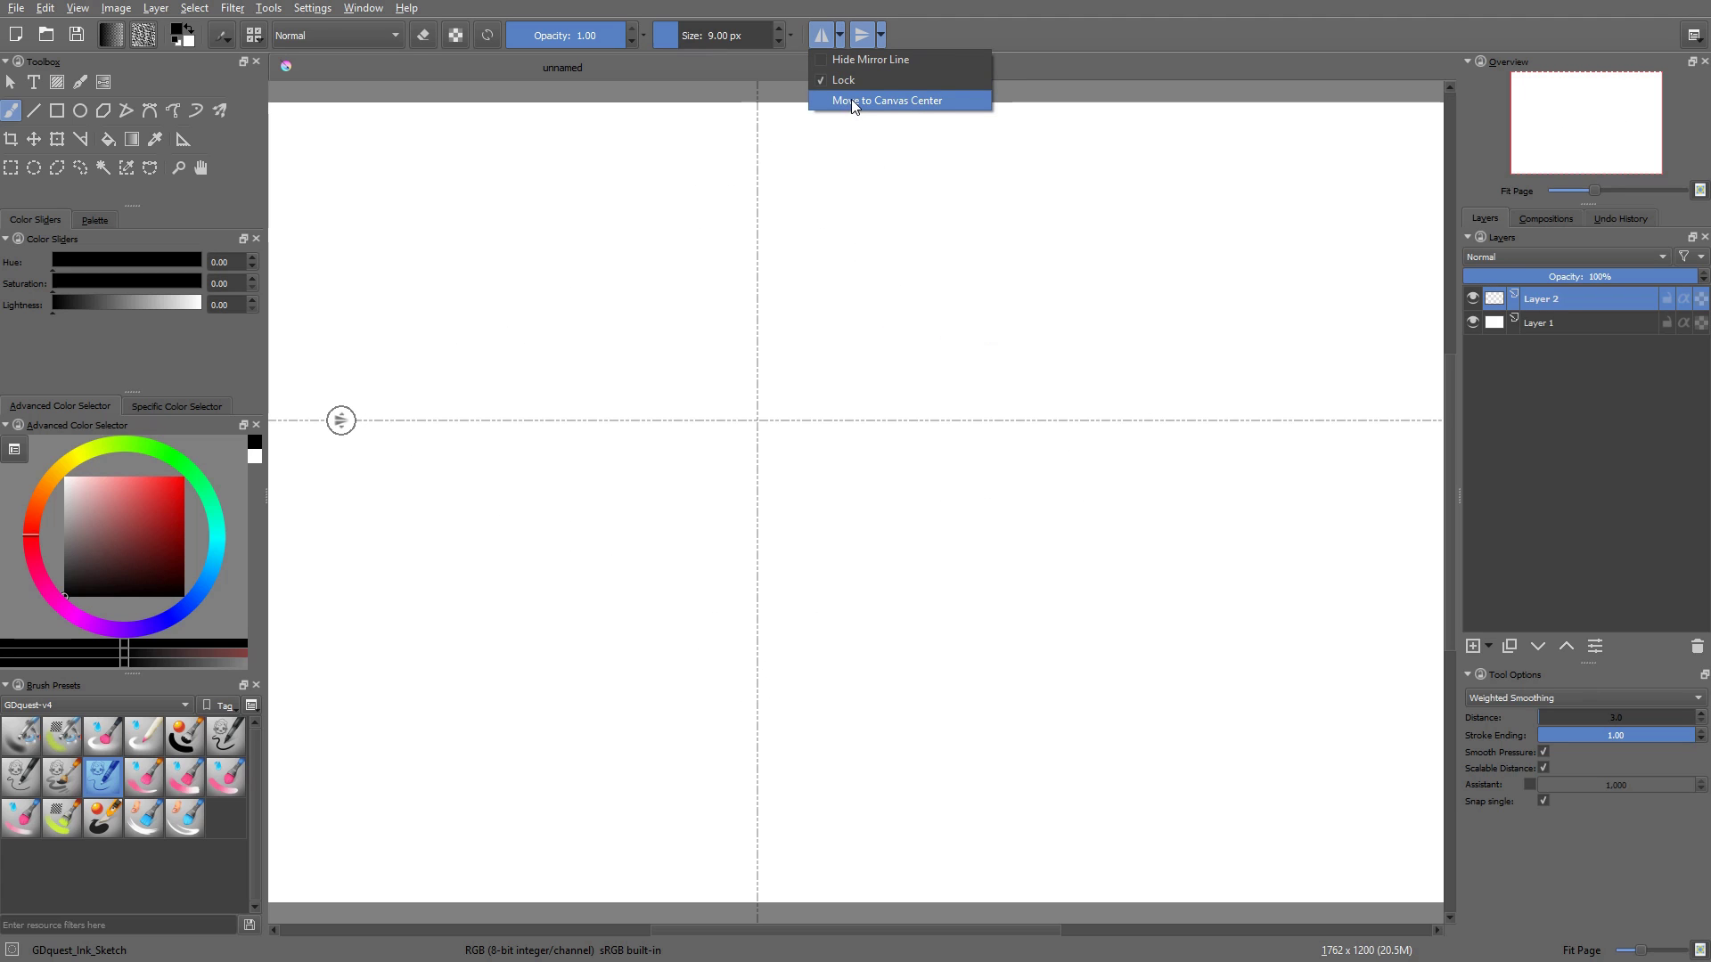
{"action": "left_click", "coordinate": [853, 101]}
{"action": "left_click", "coordinate": [881, 37]}
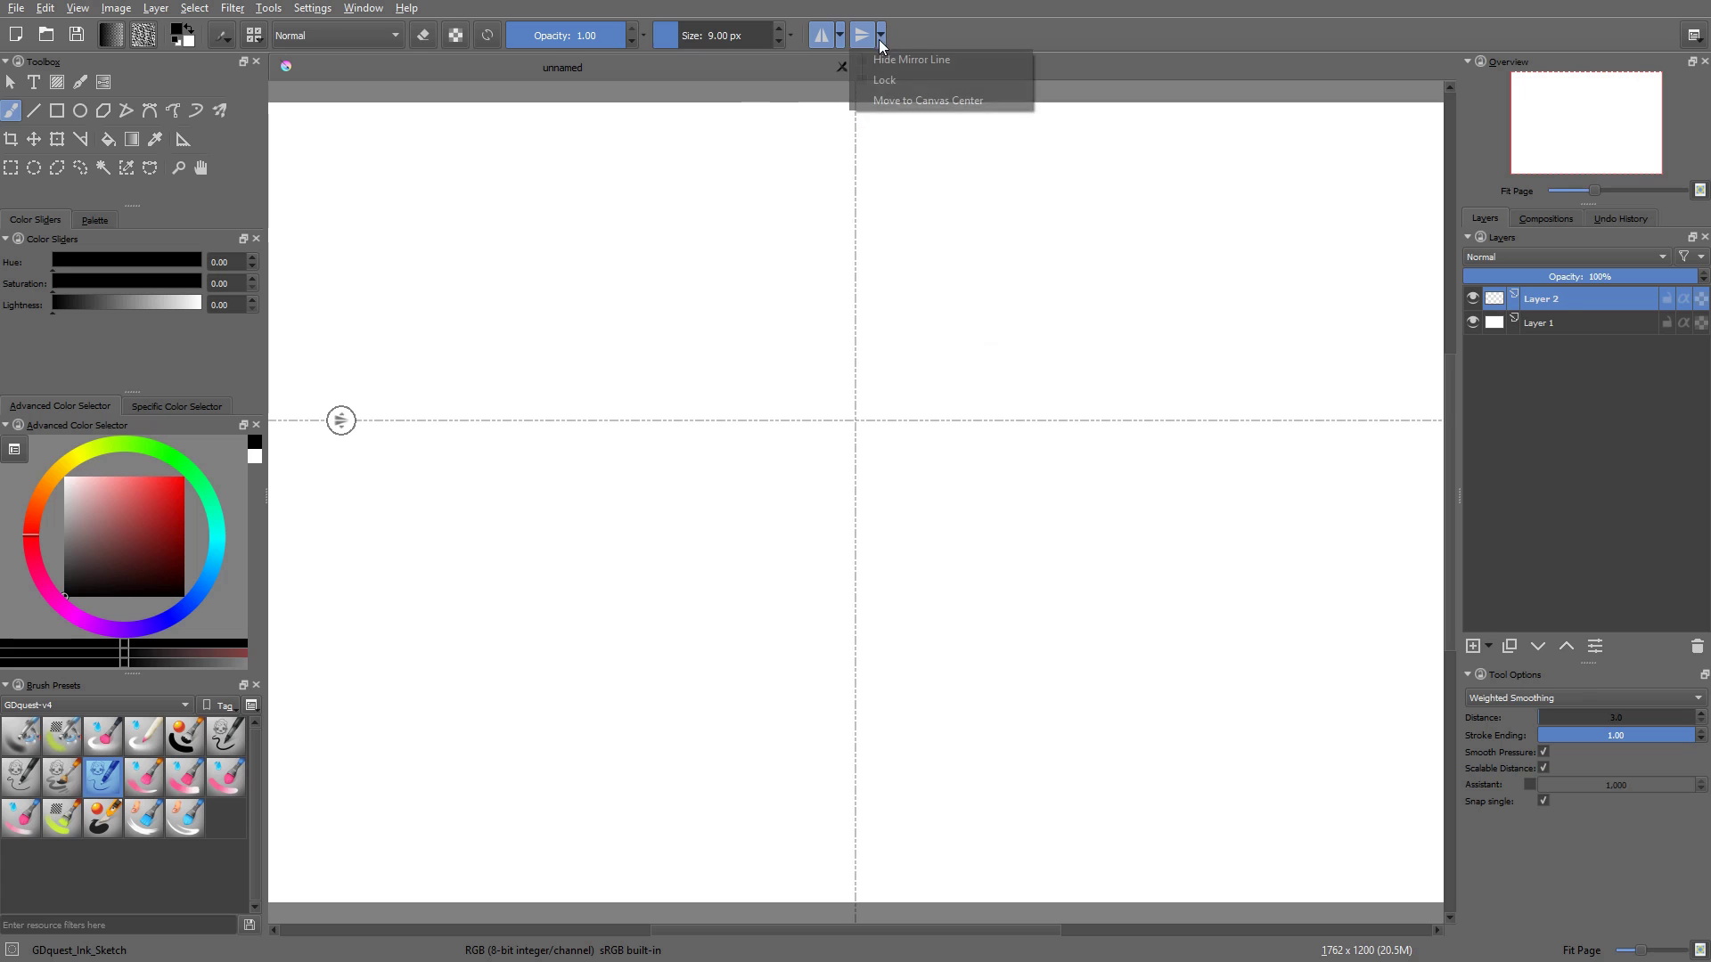
{"action": "left_click", "coordinate": [898, 100]}
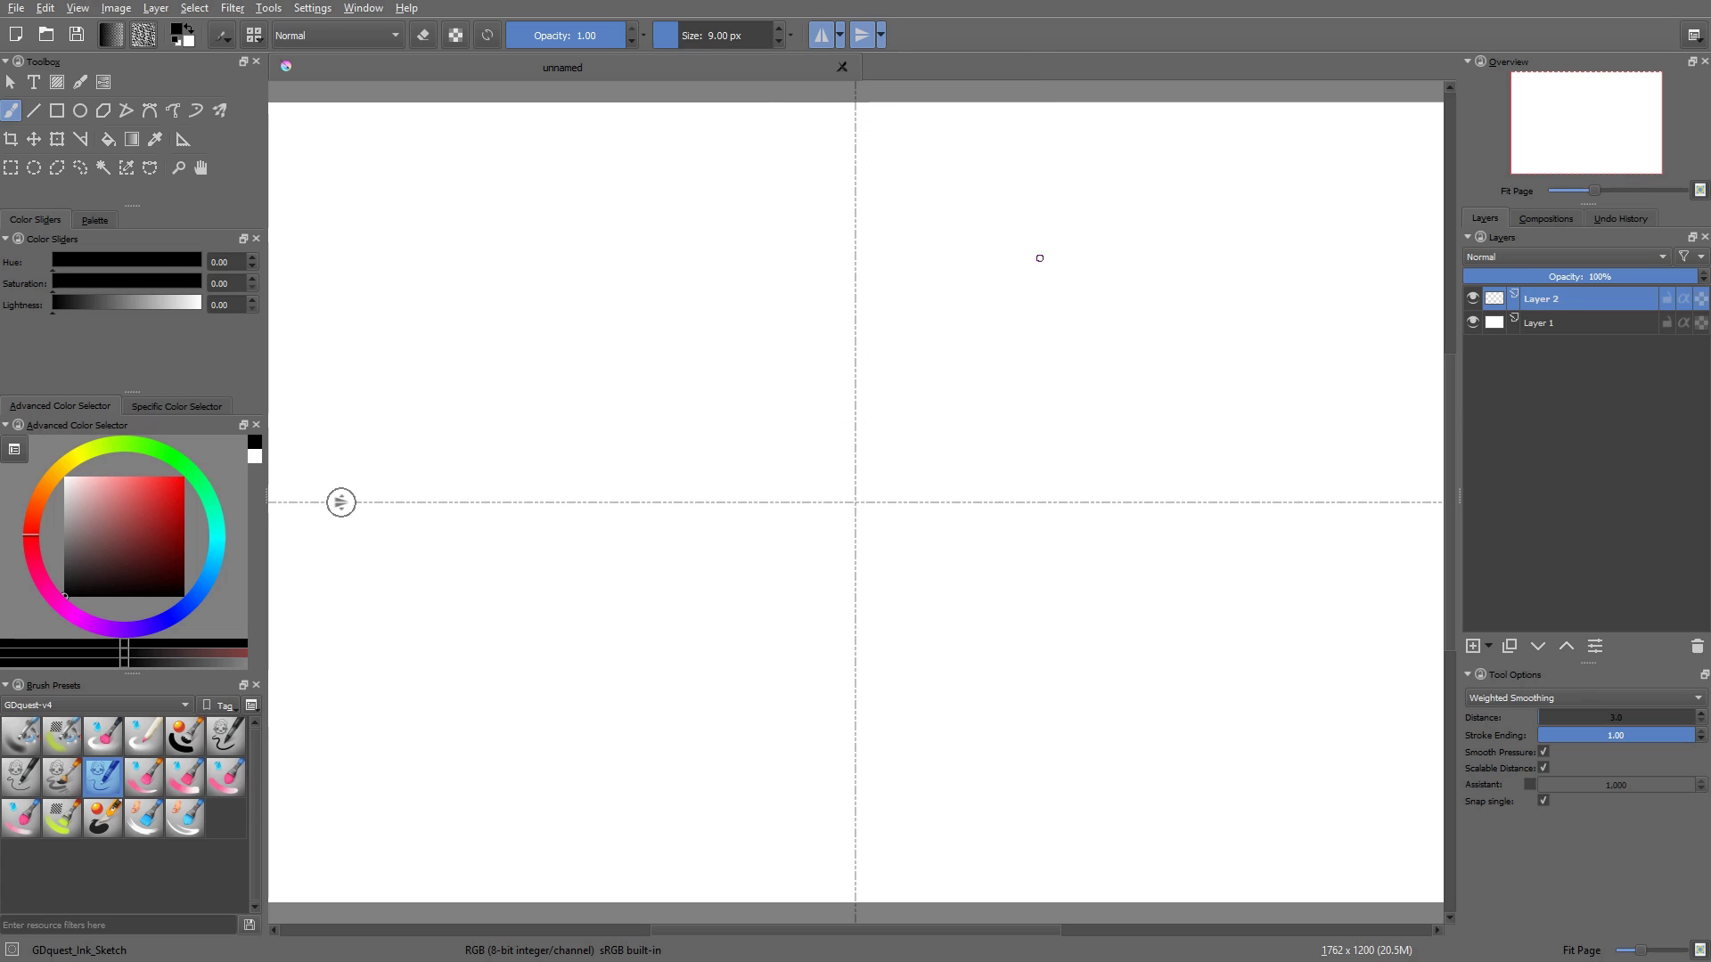
{"action": "mouse_move", "coordinate": [1020, 149]}
{"action": "left_mouse_down"}
{"action": "mouse_move", "coordinate": [1001, 286]}
{"action": "mouse_move", "coordinate": [1319, 420]}
{"action": "mouse_move", "coordinate": [1350, 463]}
{"action": "left_mouse_up"}
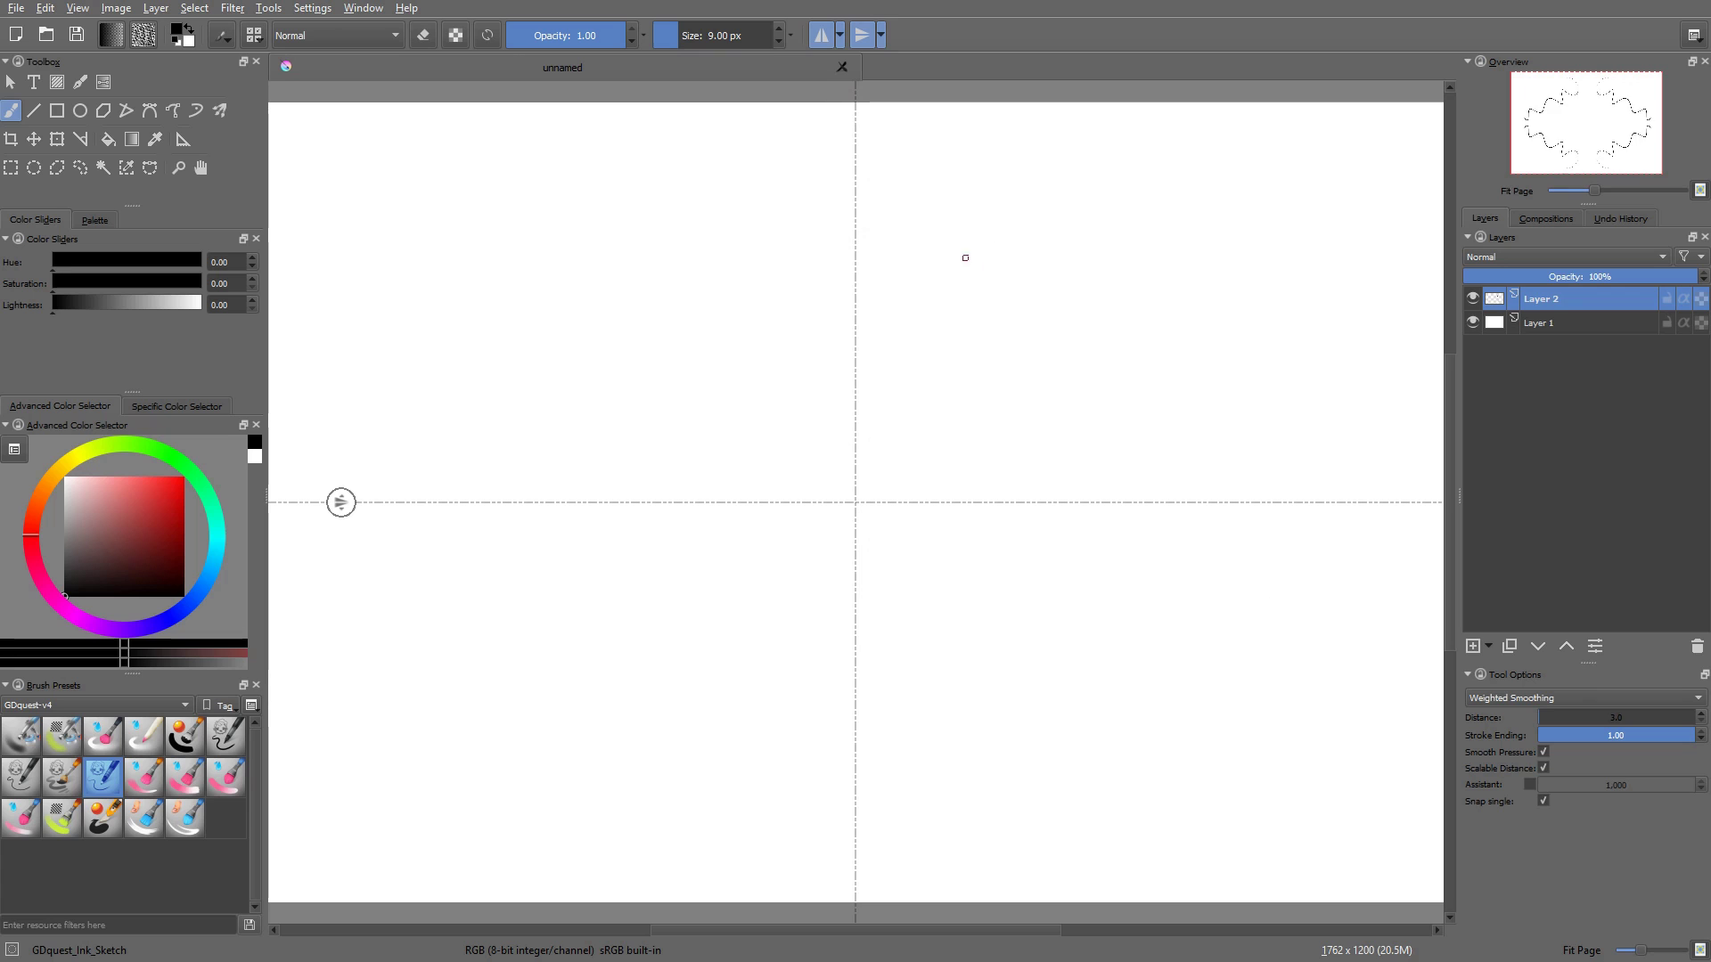
{"action": "mouse_move", "coordinate": [1021, 149]}
{"action": "left_mouse_down"}
{"action": "mouse_move", "coordinate": [1059, 241]}
{"action": "mouse_move", "coordinate": [1351, 463]}
{"action": "left_mouse_up"}
Draw rectangles mirrored into all four quadrants, then undo both sets
{"action": "left_click", "coordinate": [56, 110]}
{"action": "left_click_drag", "start_coordinate": [909, 175], "coordinate": [1111, 320]}
{"action": "left_click_drag", "start_coordinate": [971, 425], "coordinate": [1044, 345]}
{"action": "key", "text": "ctrl+z"}
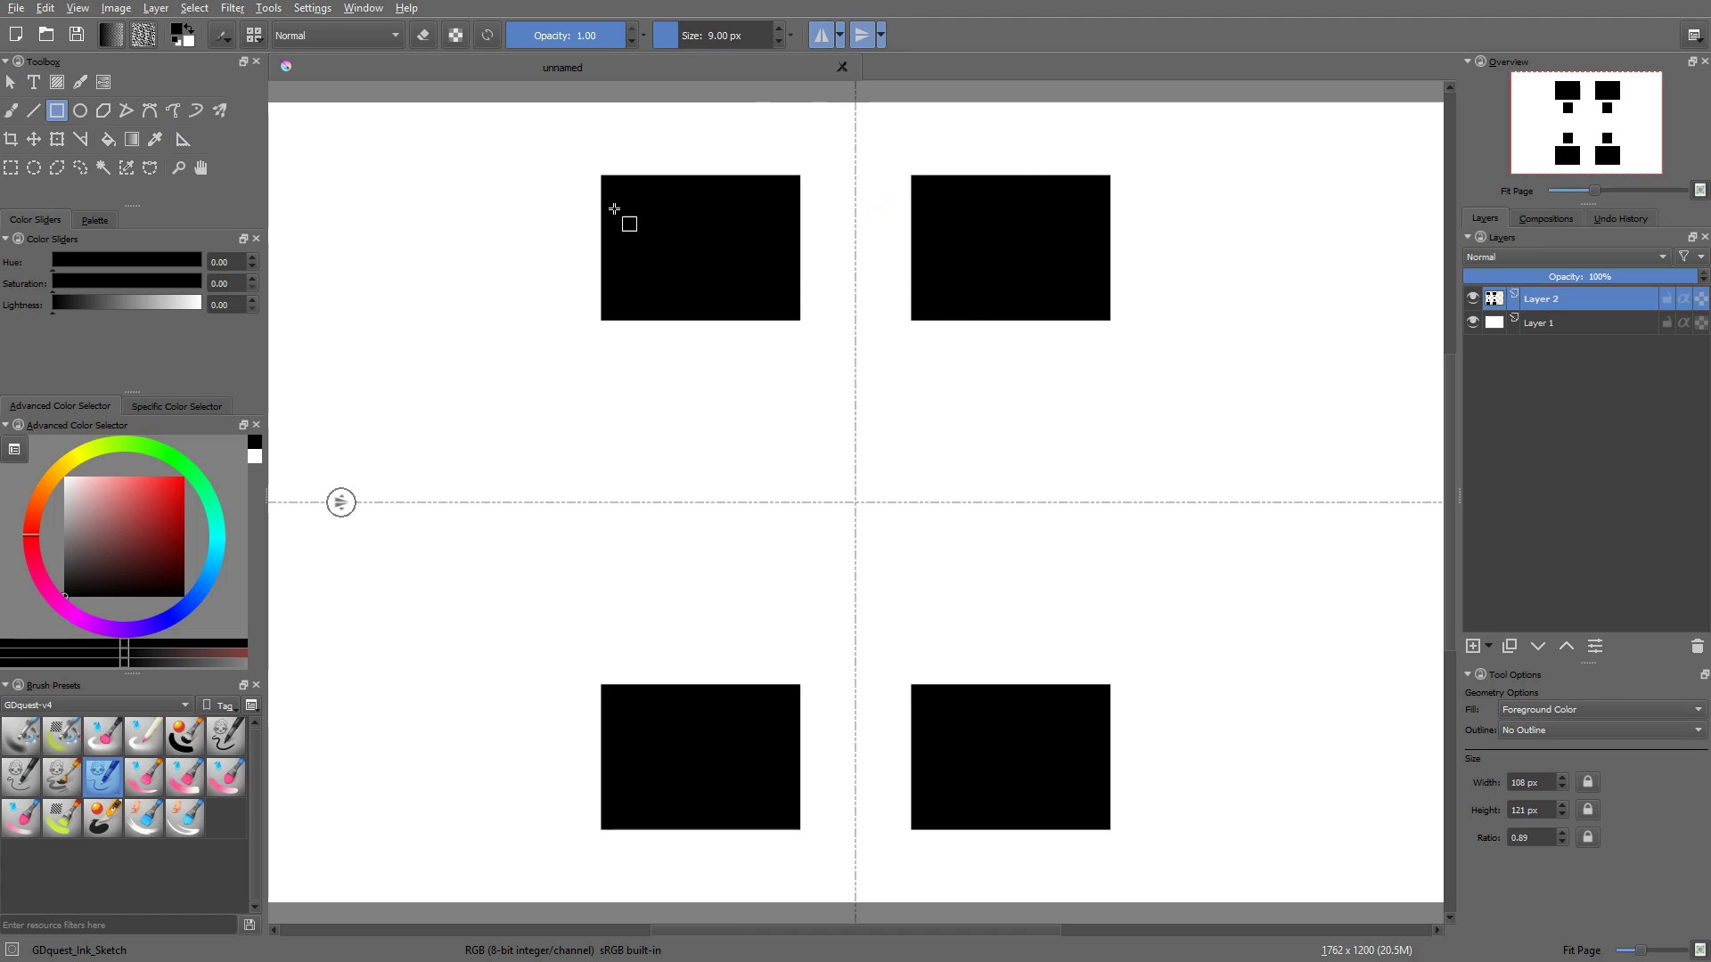
{"action": "key", "text": "ctrl+z"}
Draw a Bezier curve that mirrors four ways
{"action": "left_click", "coordinate": [149, 110]}
{"action": "left_click", "coordinate": [1207, 321]}
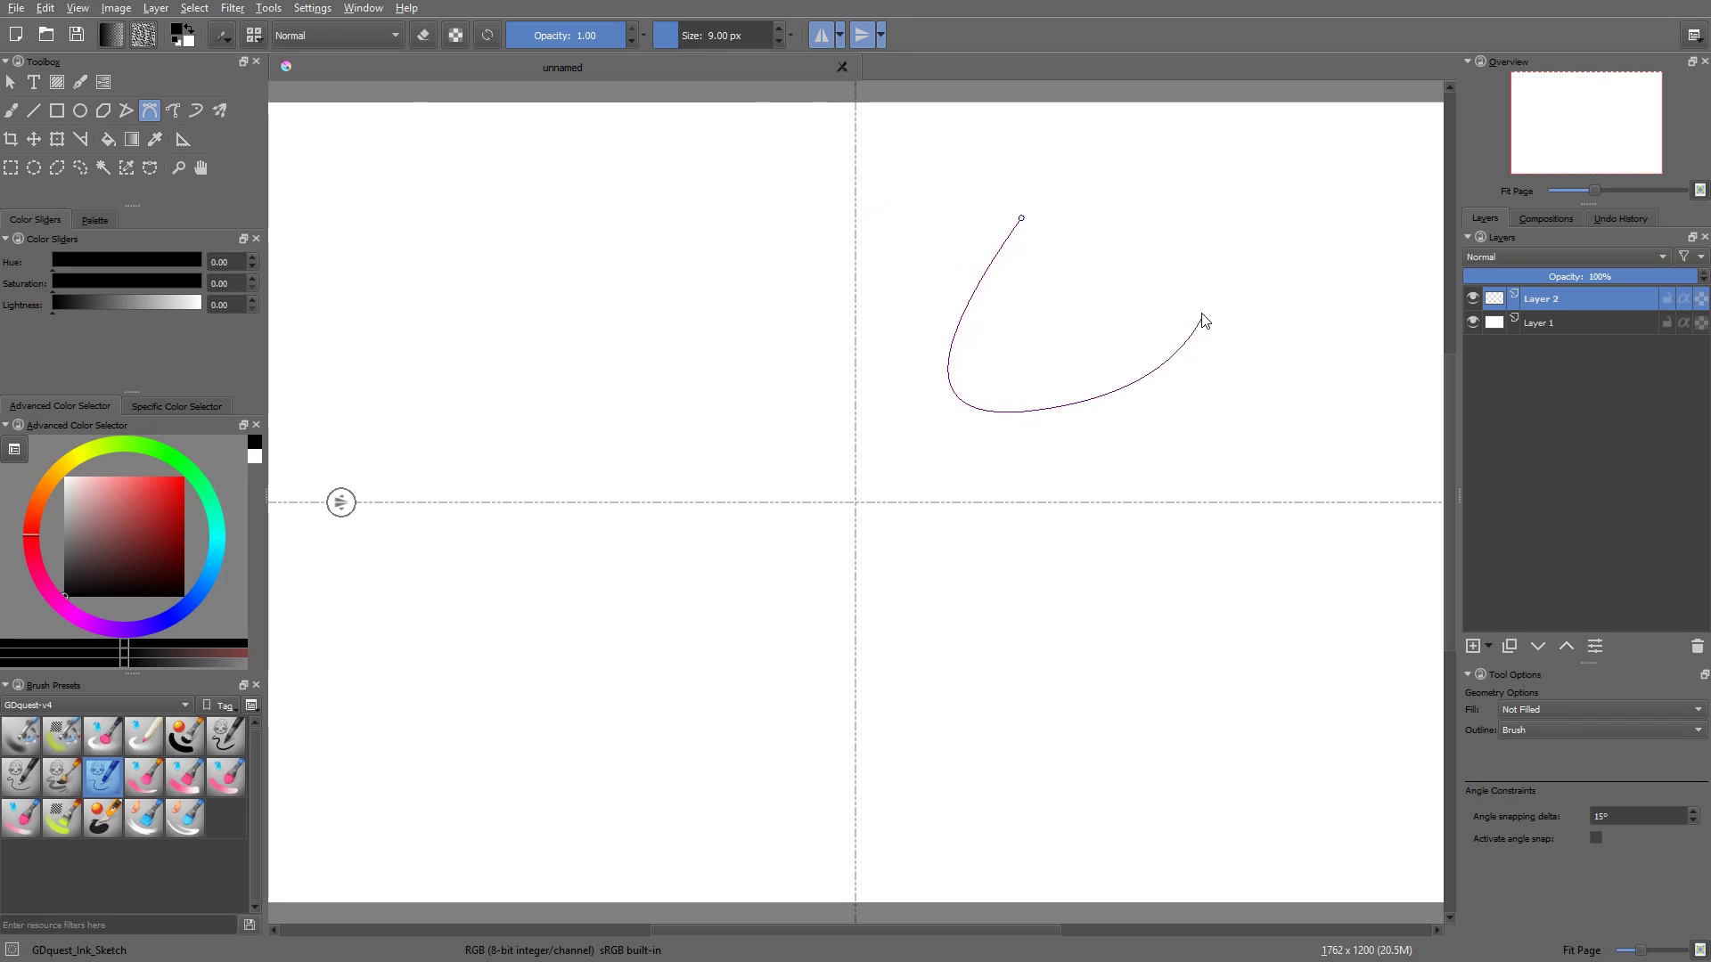
{"action": "double_click", "coordinate": [1096, 164]}
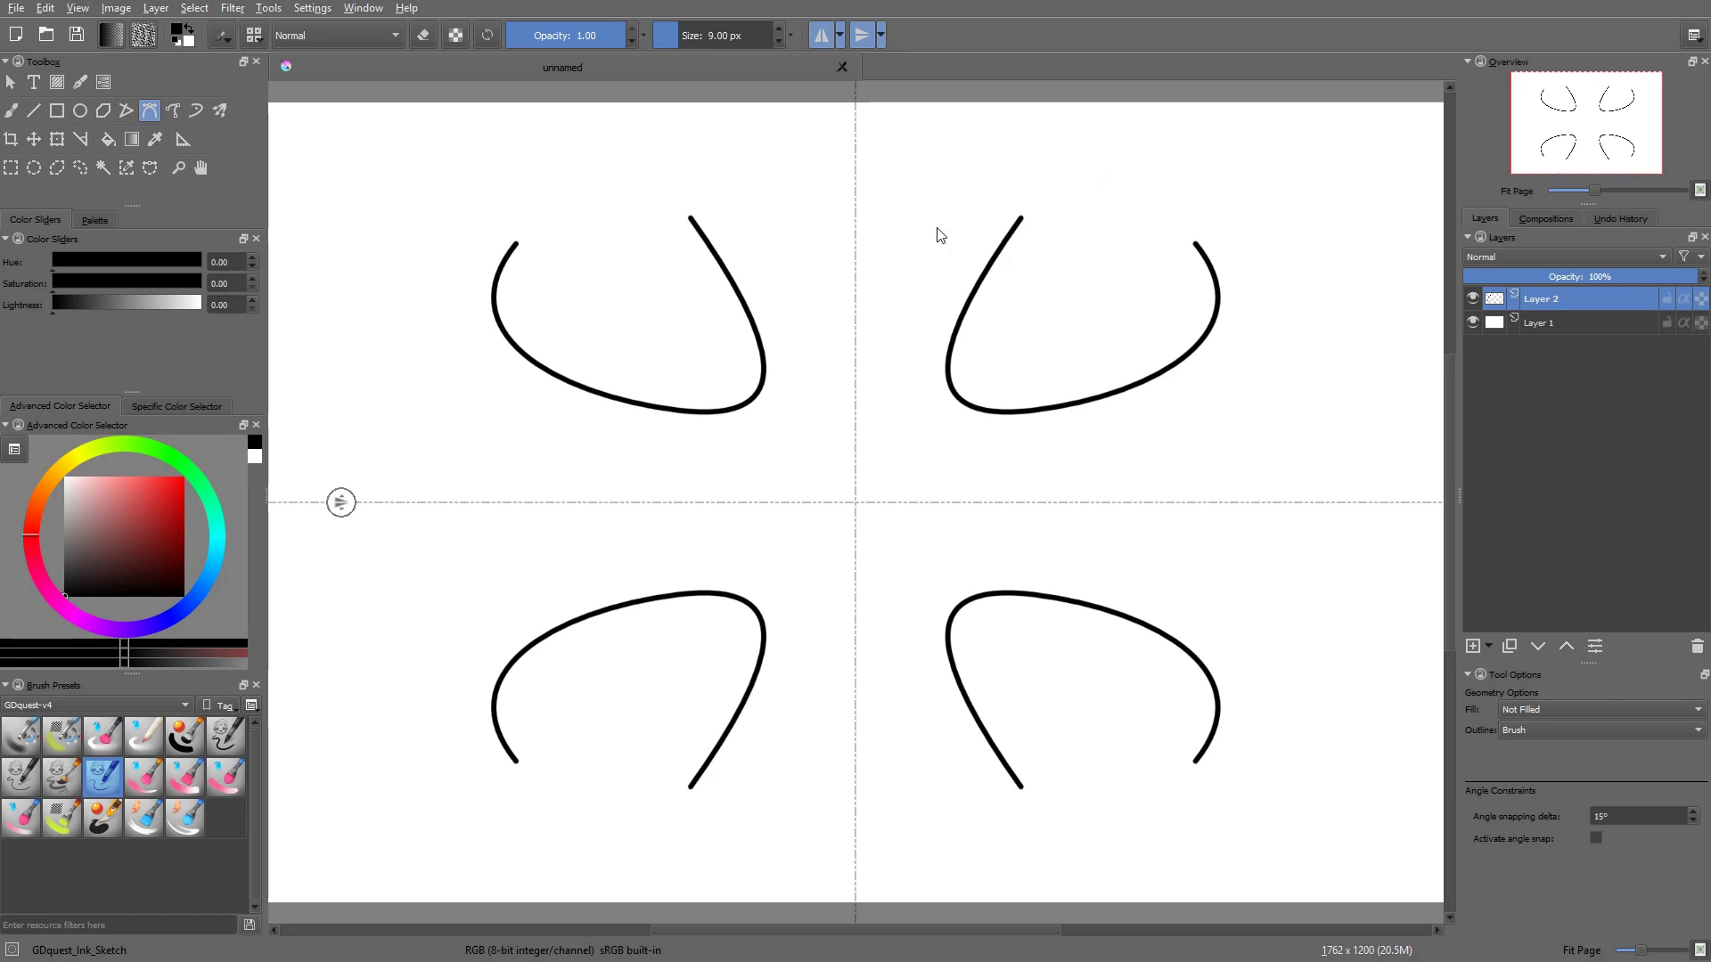
Fill a rectangular selection in the upper right quadrant with black, then undo and deselect
{"action": "left_click", "coordinate": [13, 169]}
{"action": "left_click_drag", "start_coordinate": [992, 206], "coordinate": [1147, 367]}
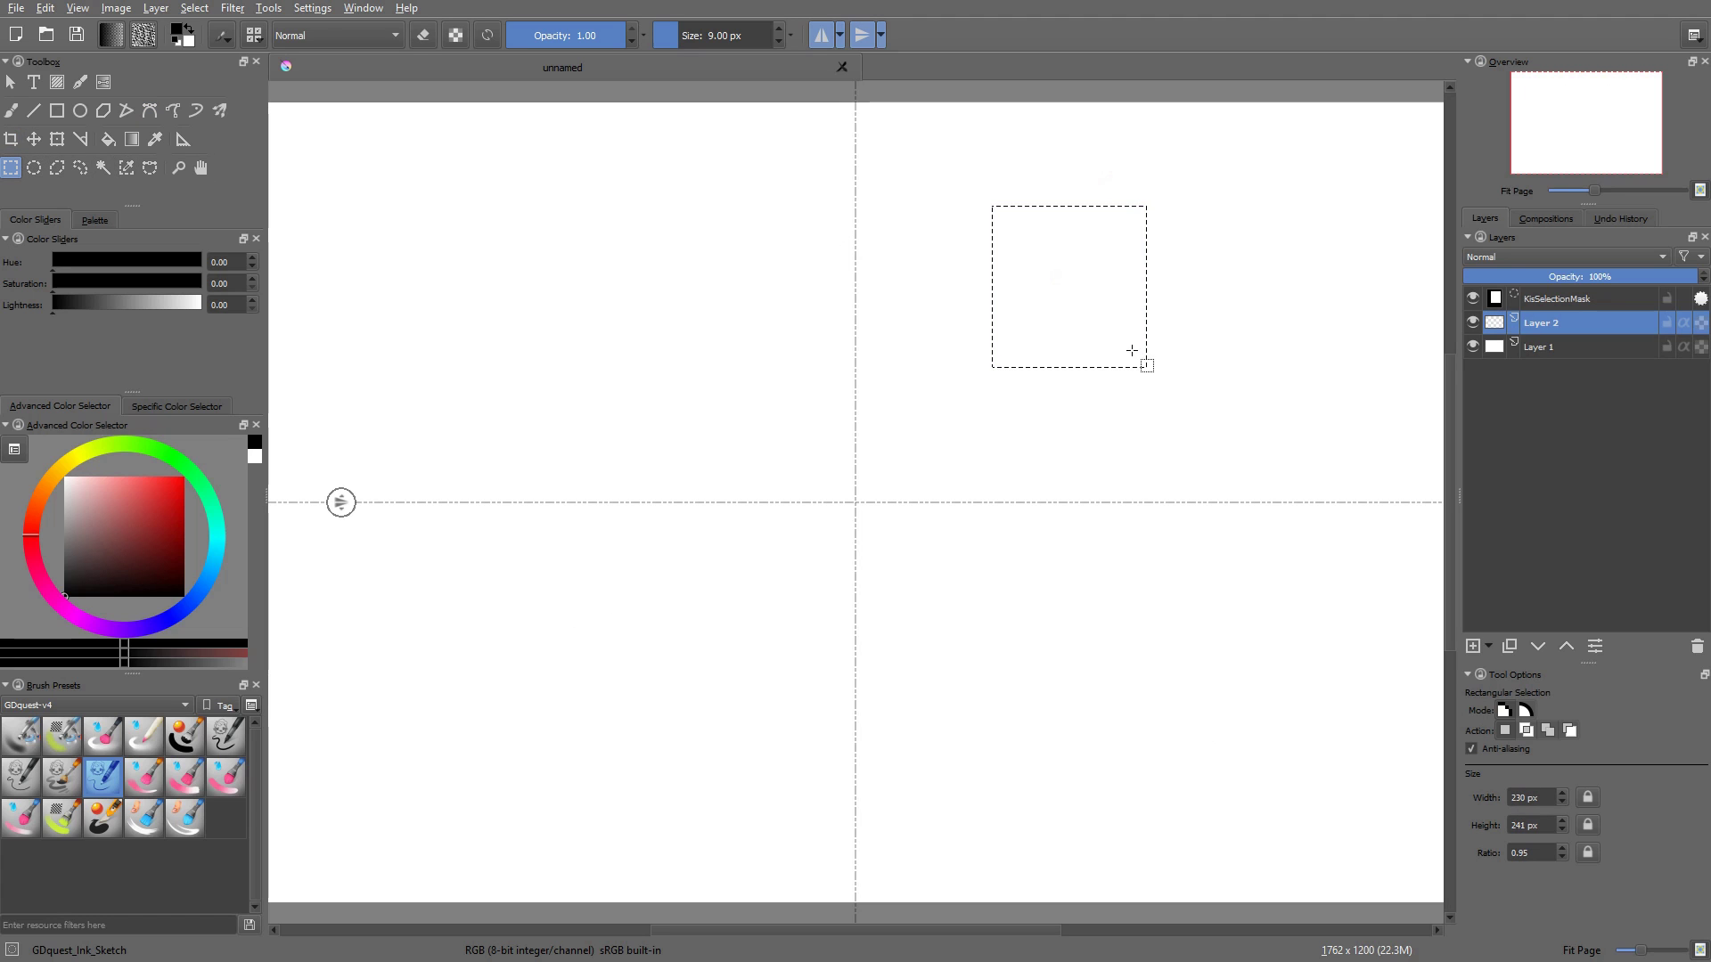
{"action": "key", "text": "shift+BackSpace"}
{"action": "key", "text": "ctrl+z"}
{"action": "key", "text": "ctrl+shift+a"}
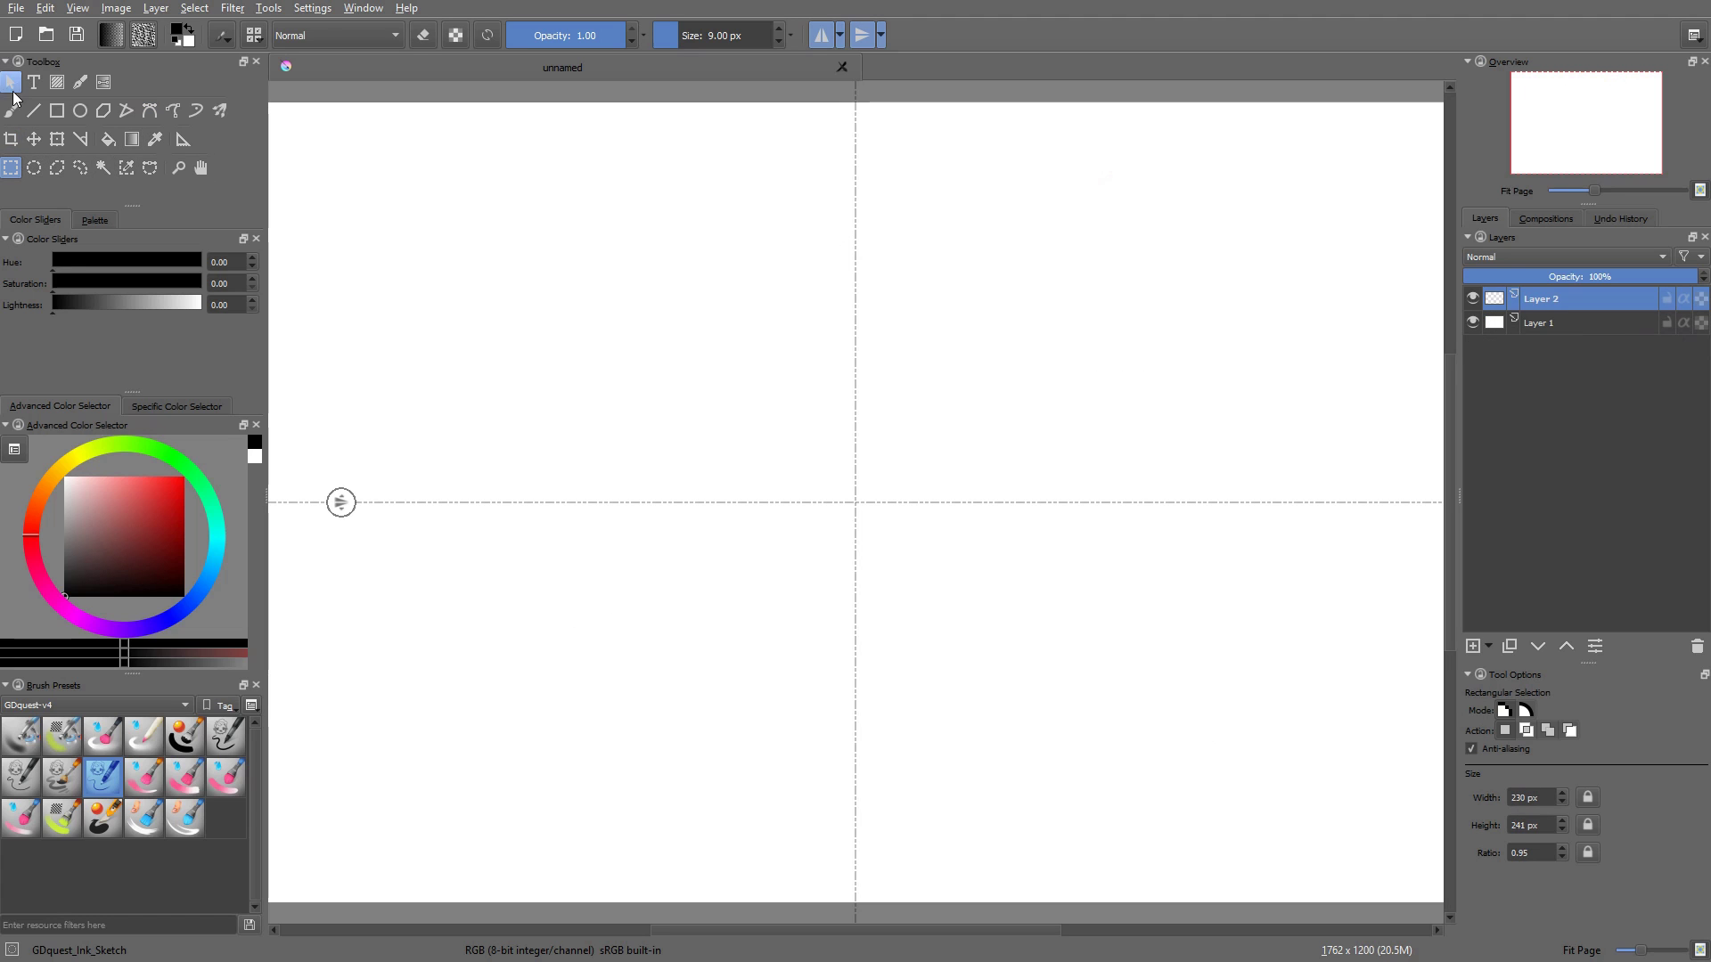
Add Layer 3 with a black rectangle, then remove both again
{"action": "left_click", "coordinate": [1488, 647]}
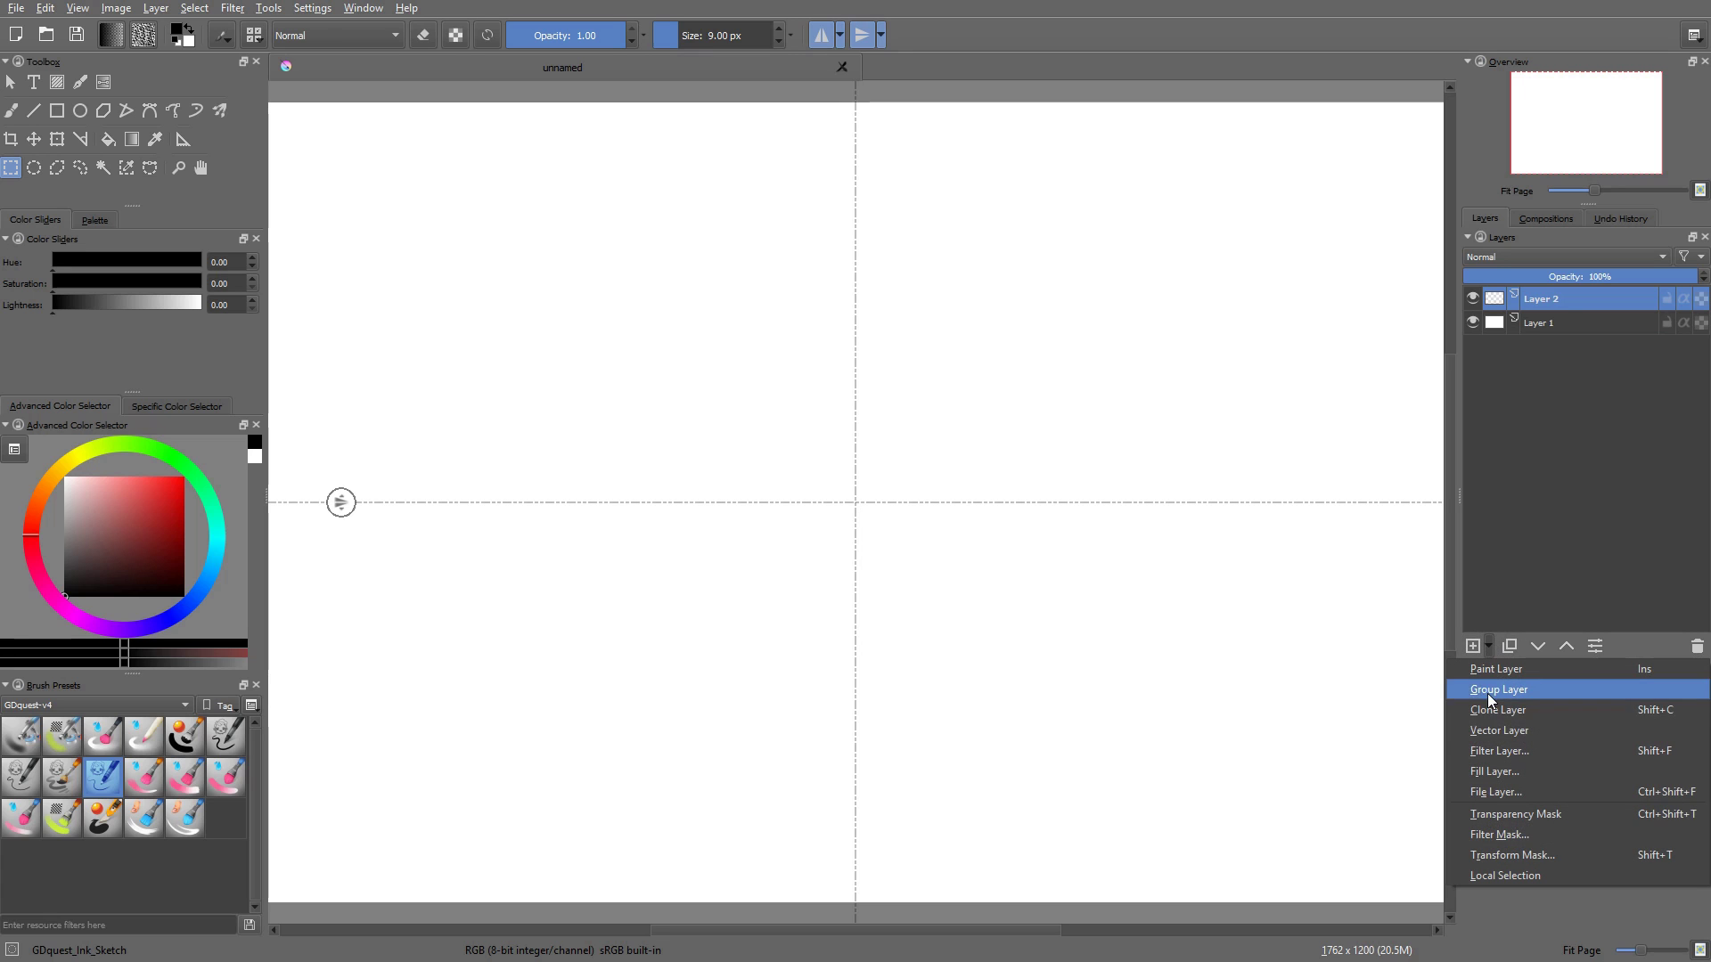
{"action": "left_click", "coordinate": [1500, 732]}
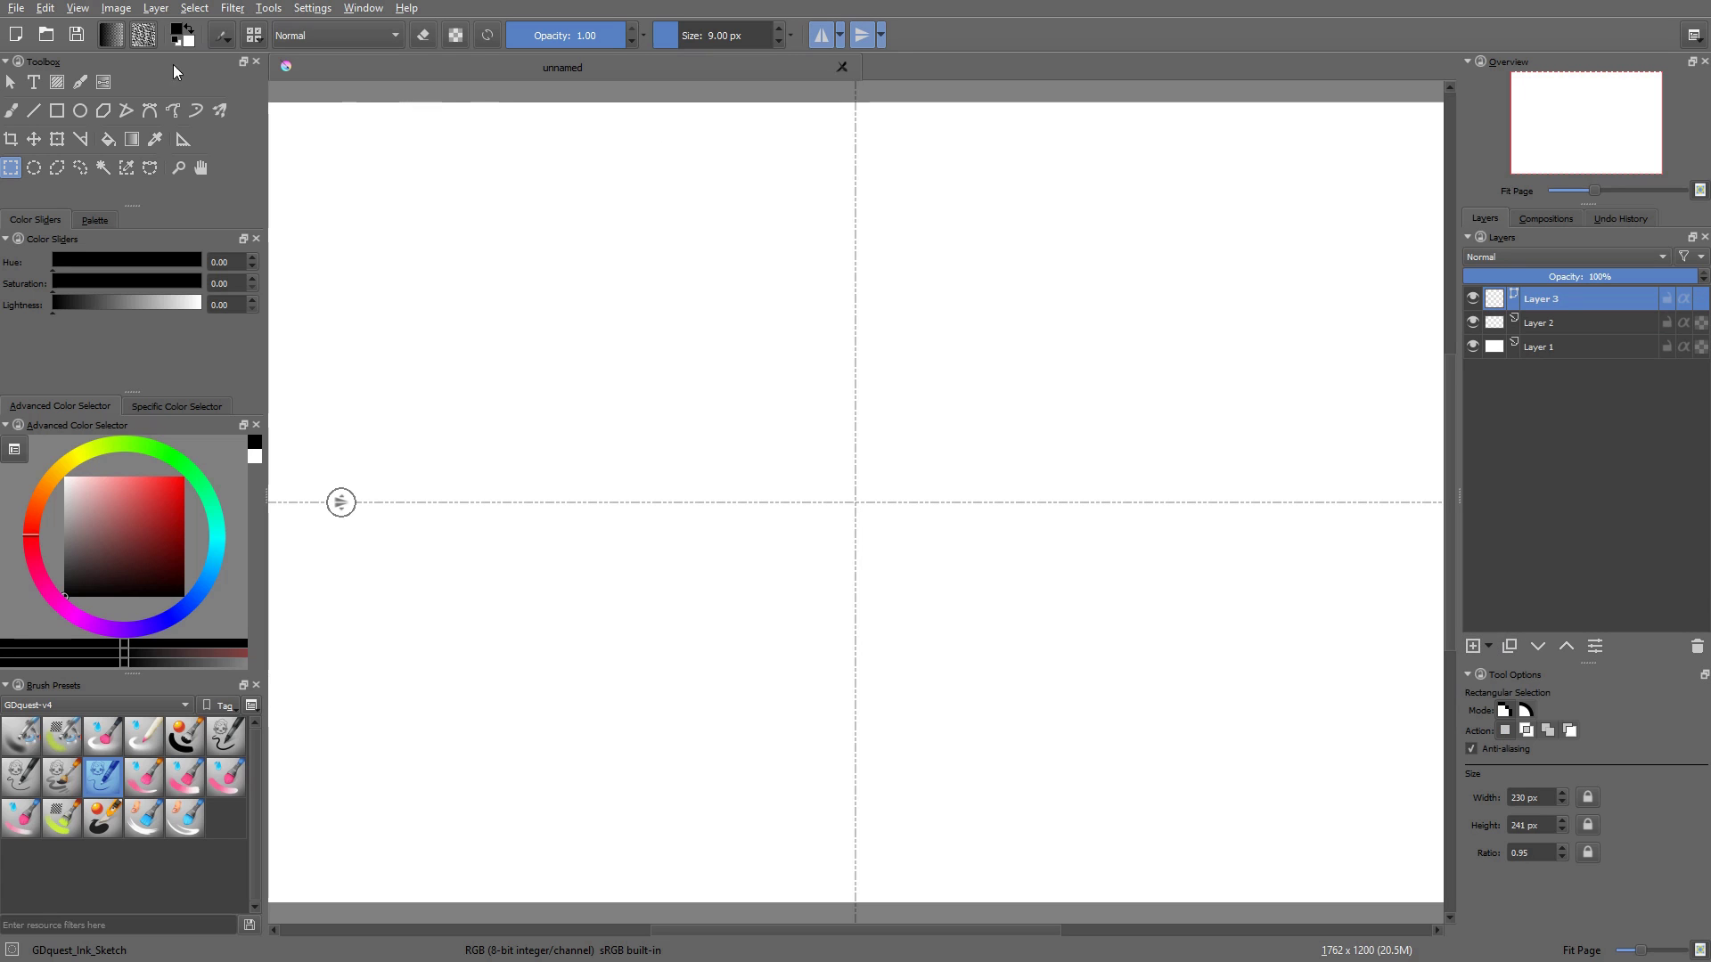
{"action": "left_click", "coordinate": [56, 111]}
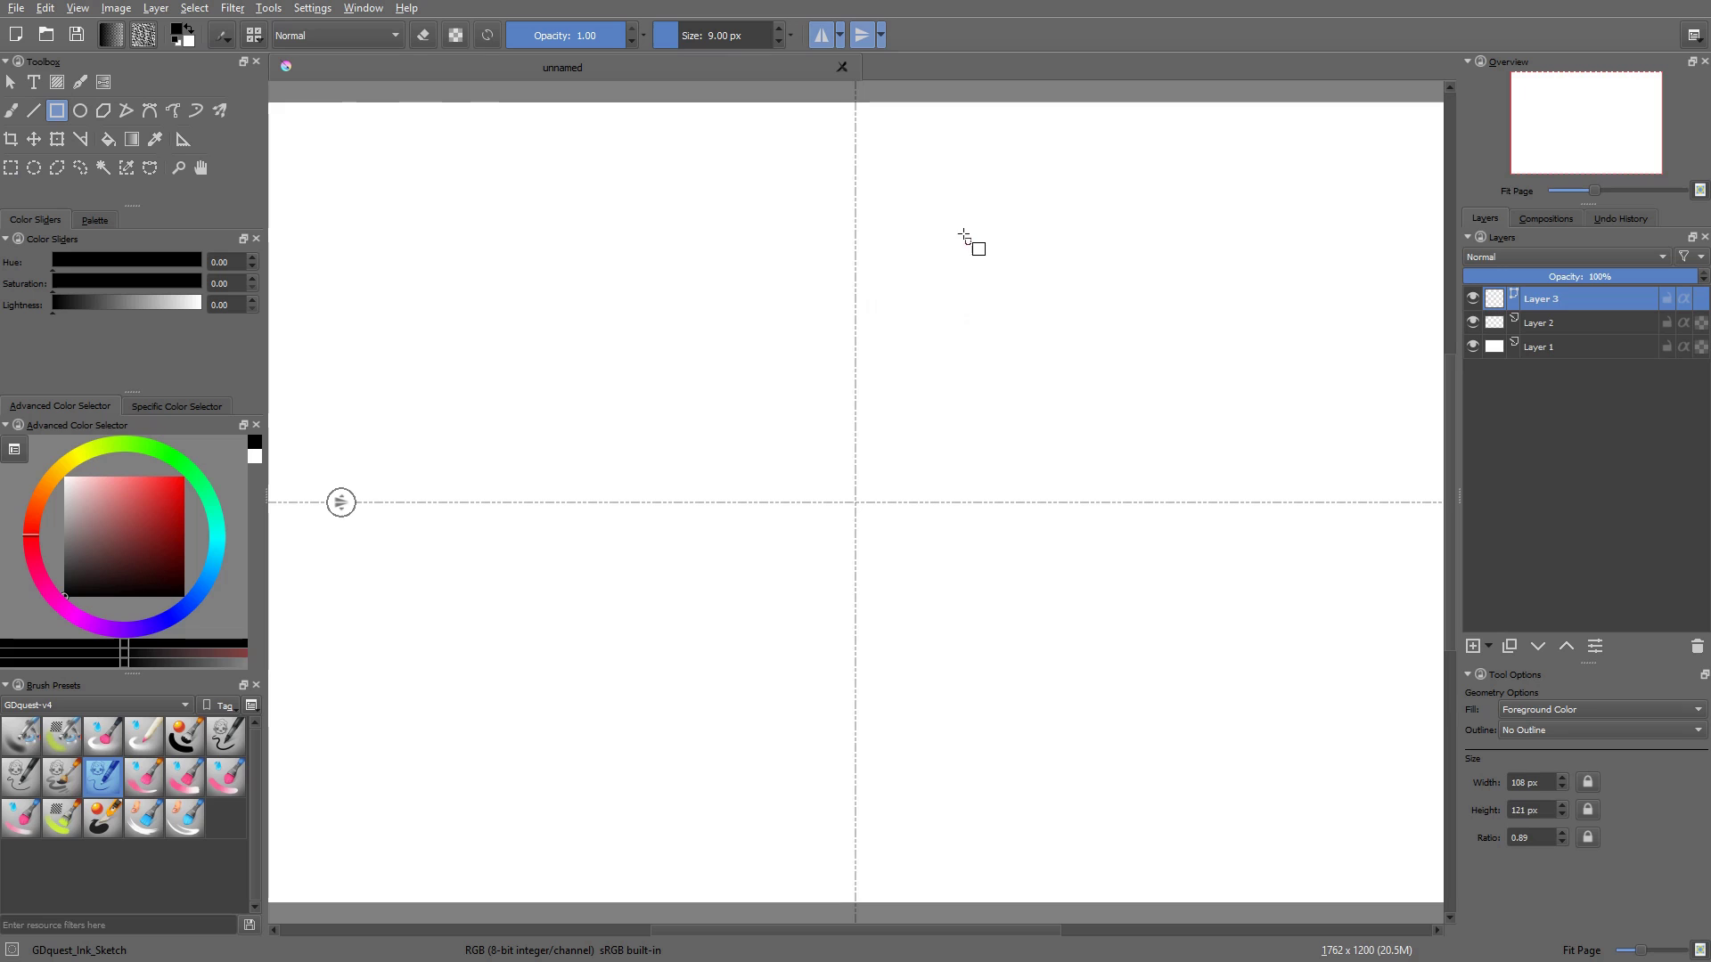
{"action": "left_click_drag", "start_coordinate": [938, 196], "coordinate": [1147, 419]}
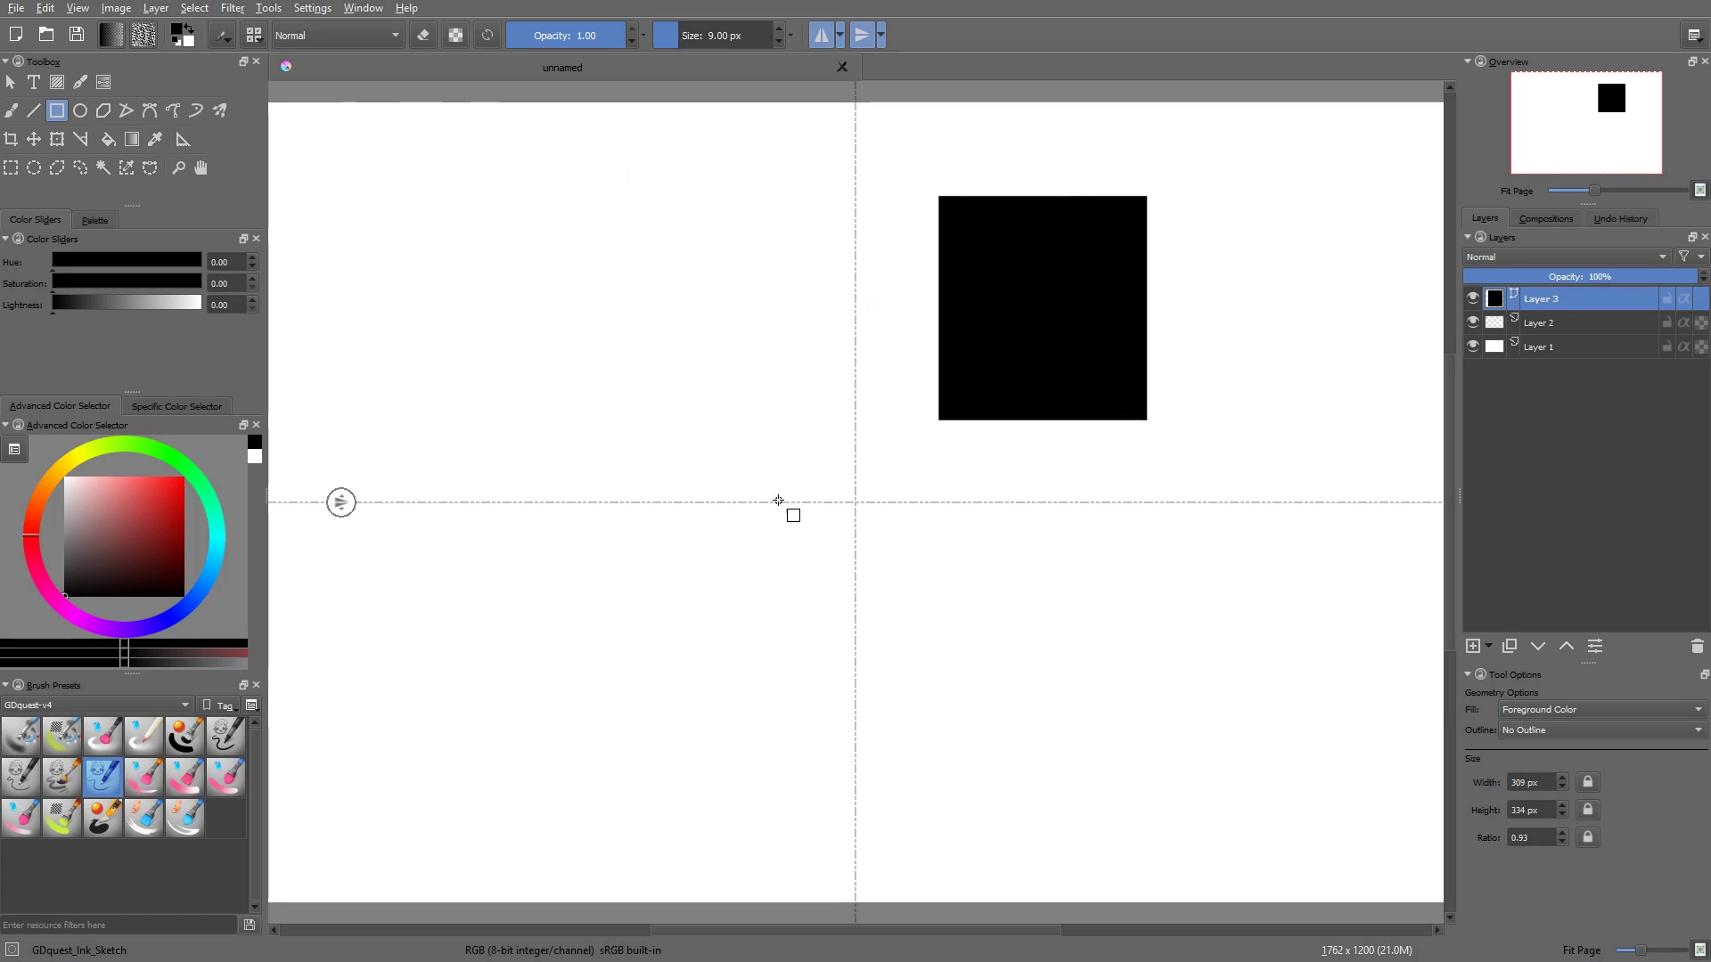
{"action": "key", "text": "shift+Delete"}
Turn off horizontal and vertical mirroring and switch to the Multibrush tool
{"action": "key", "text": "b"}
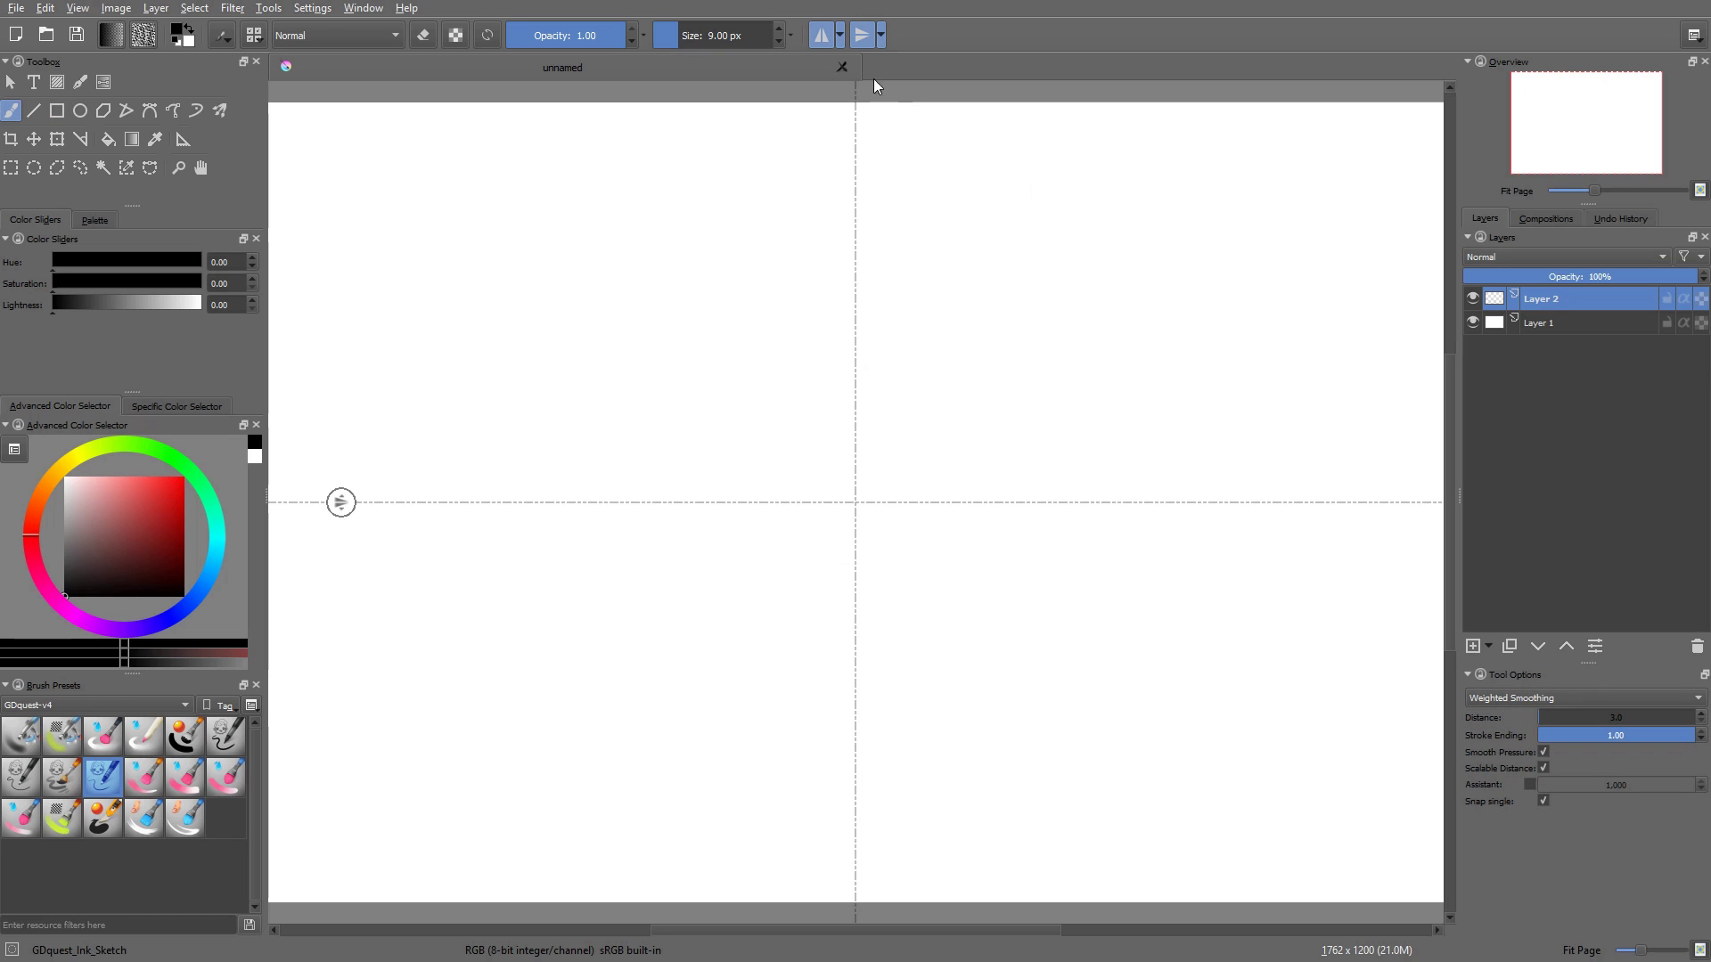
{"action": "left_click", "coordinate": [820, 38]}
{"action": "left_click", "coordinate": [859, 38]}
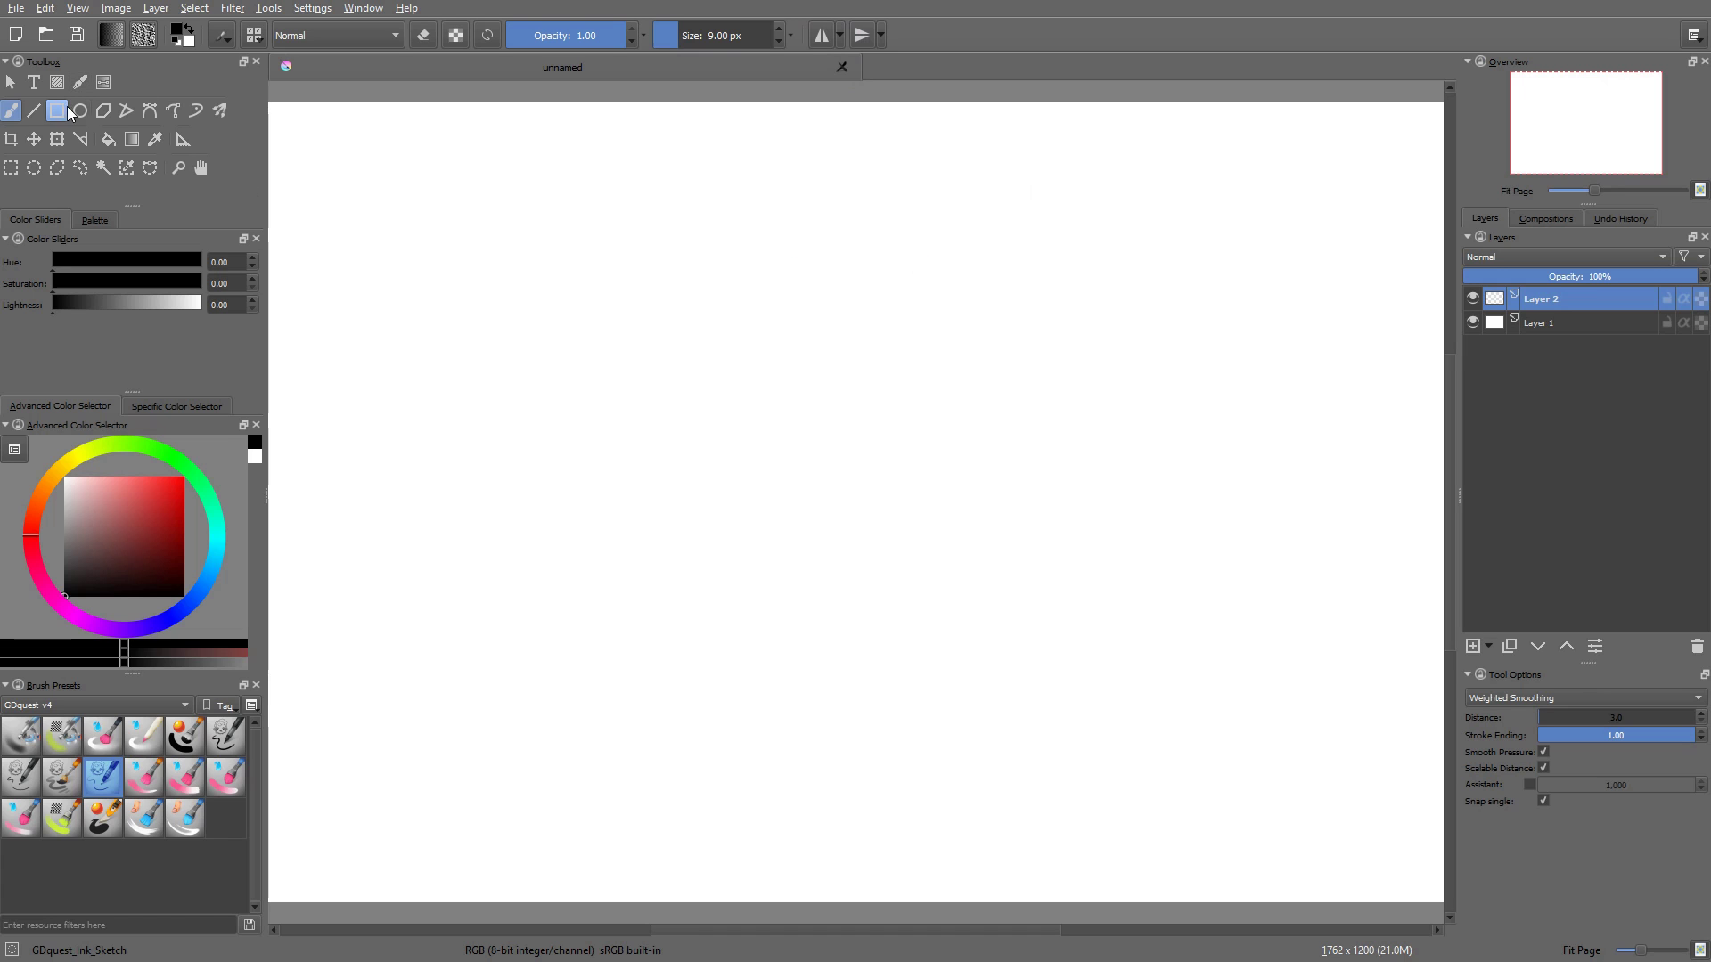
{"action": "left_click", "coordinate": [218, 112]}
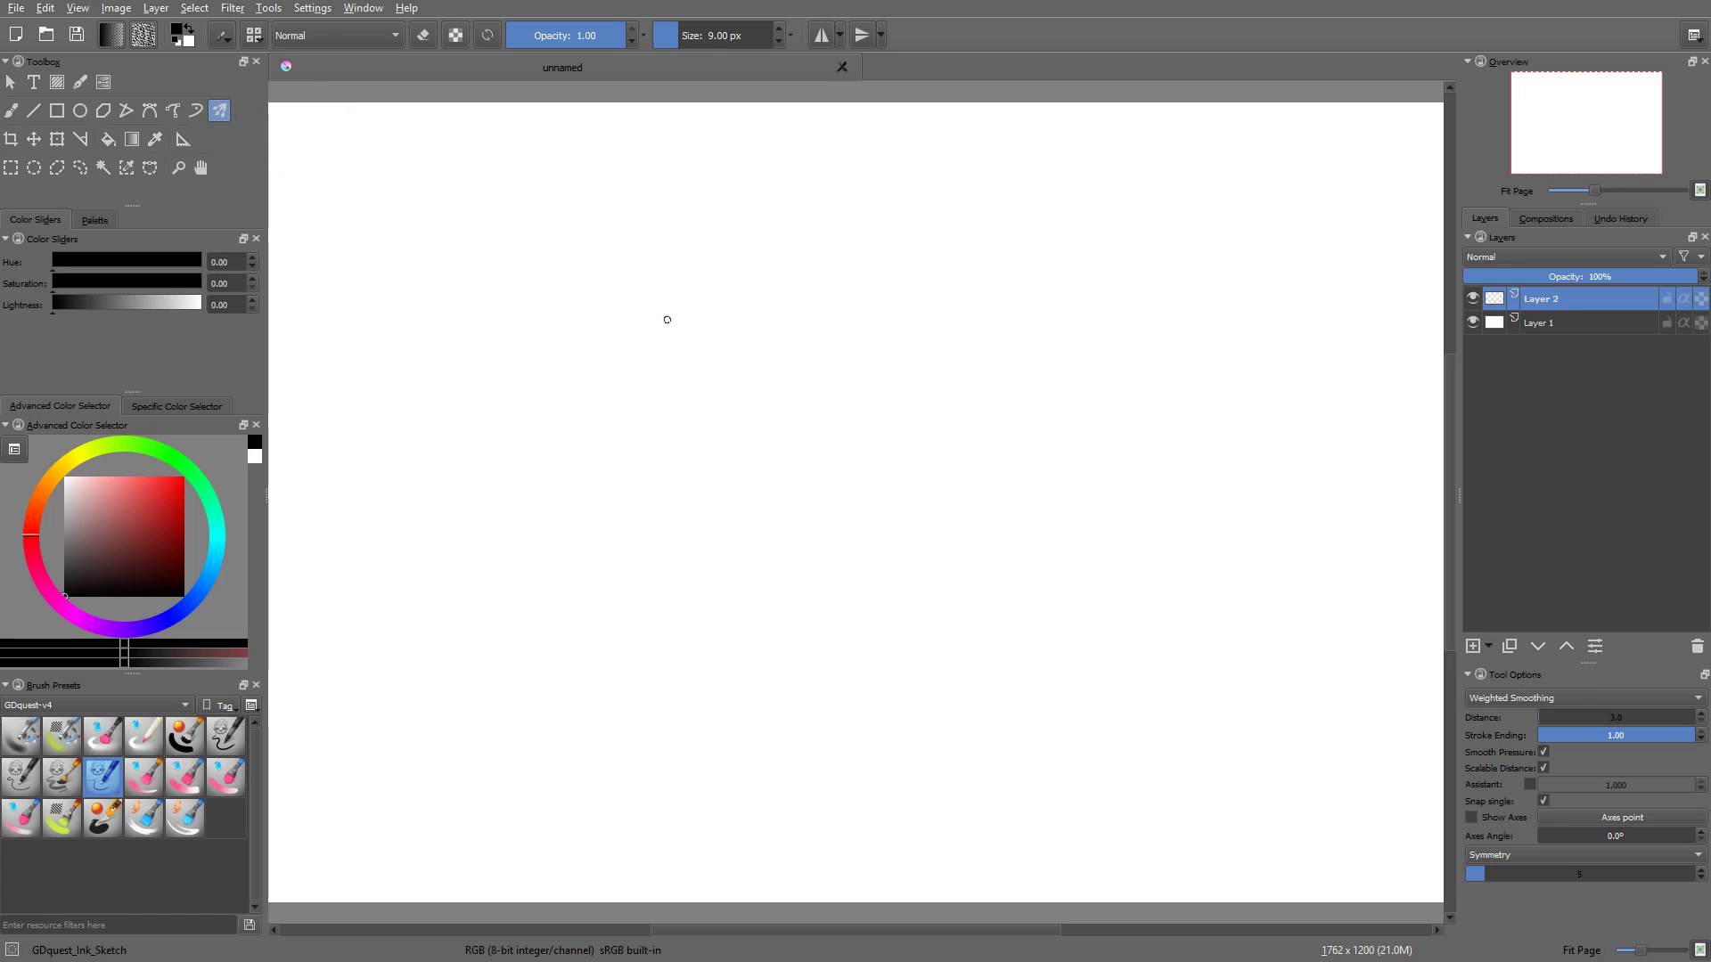
{"action": "key", "text": "b"}
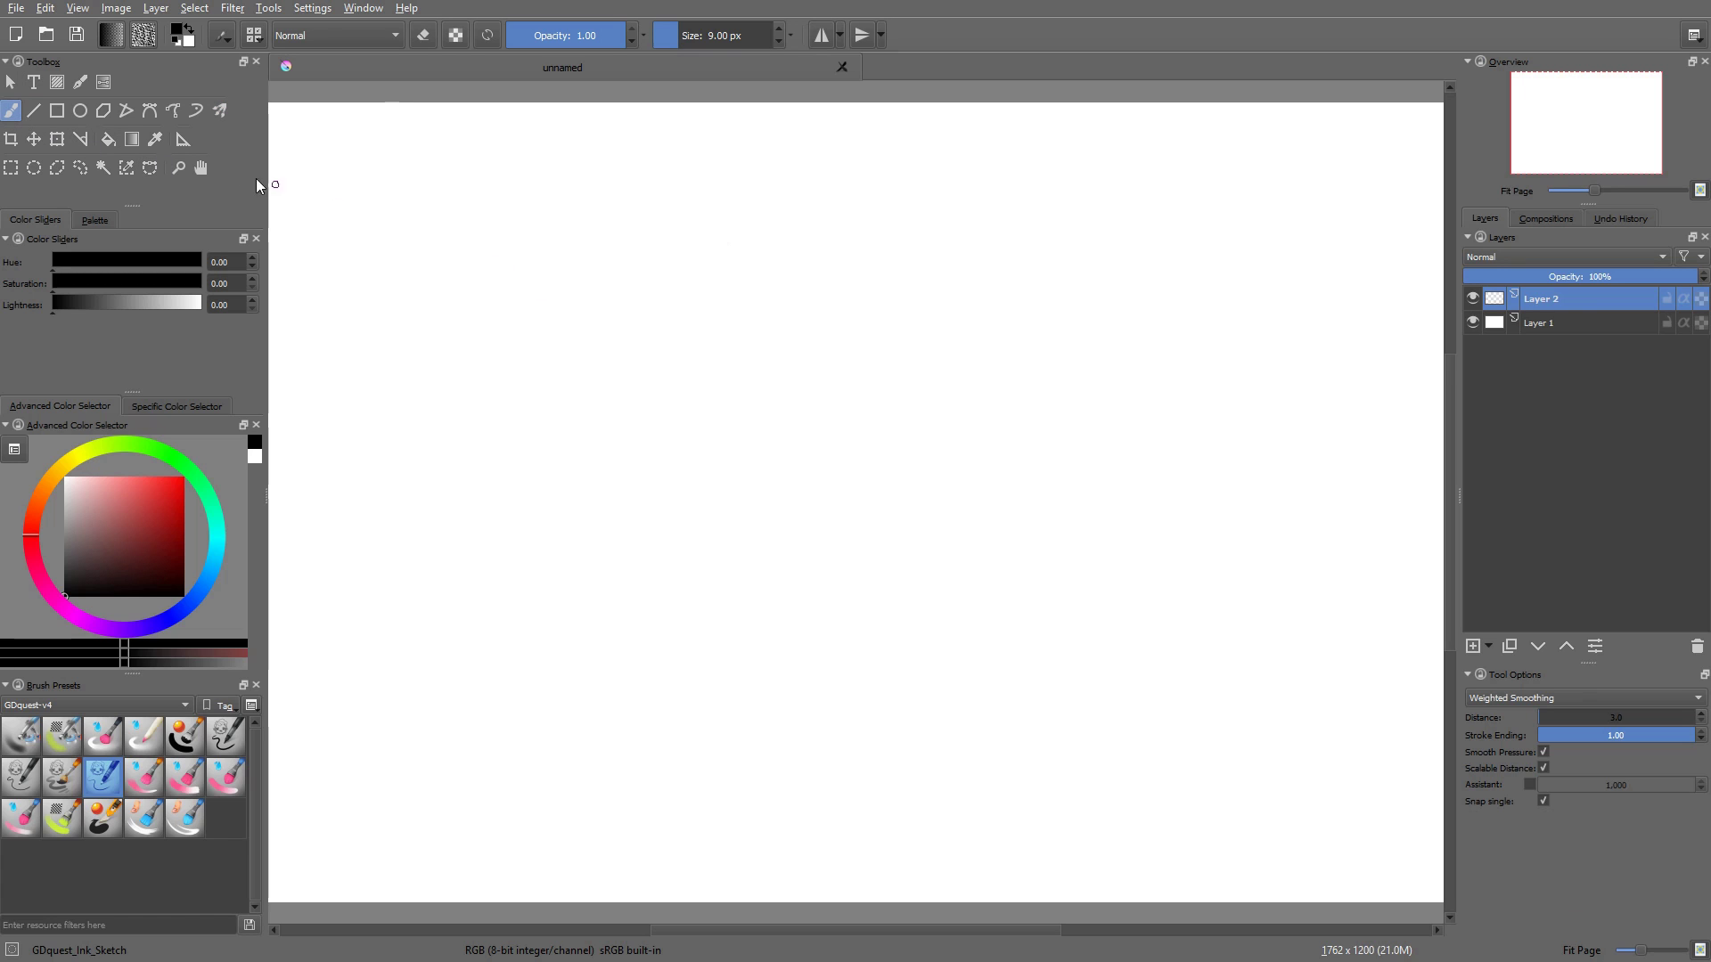
{"action": "left_click", "coordinate": [221, 112]}
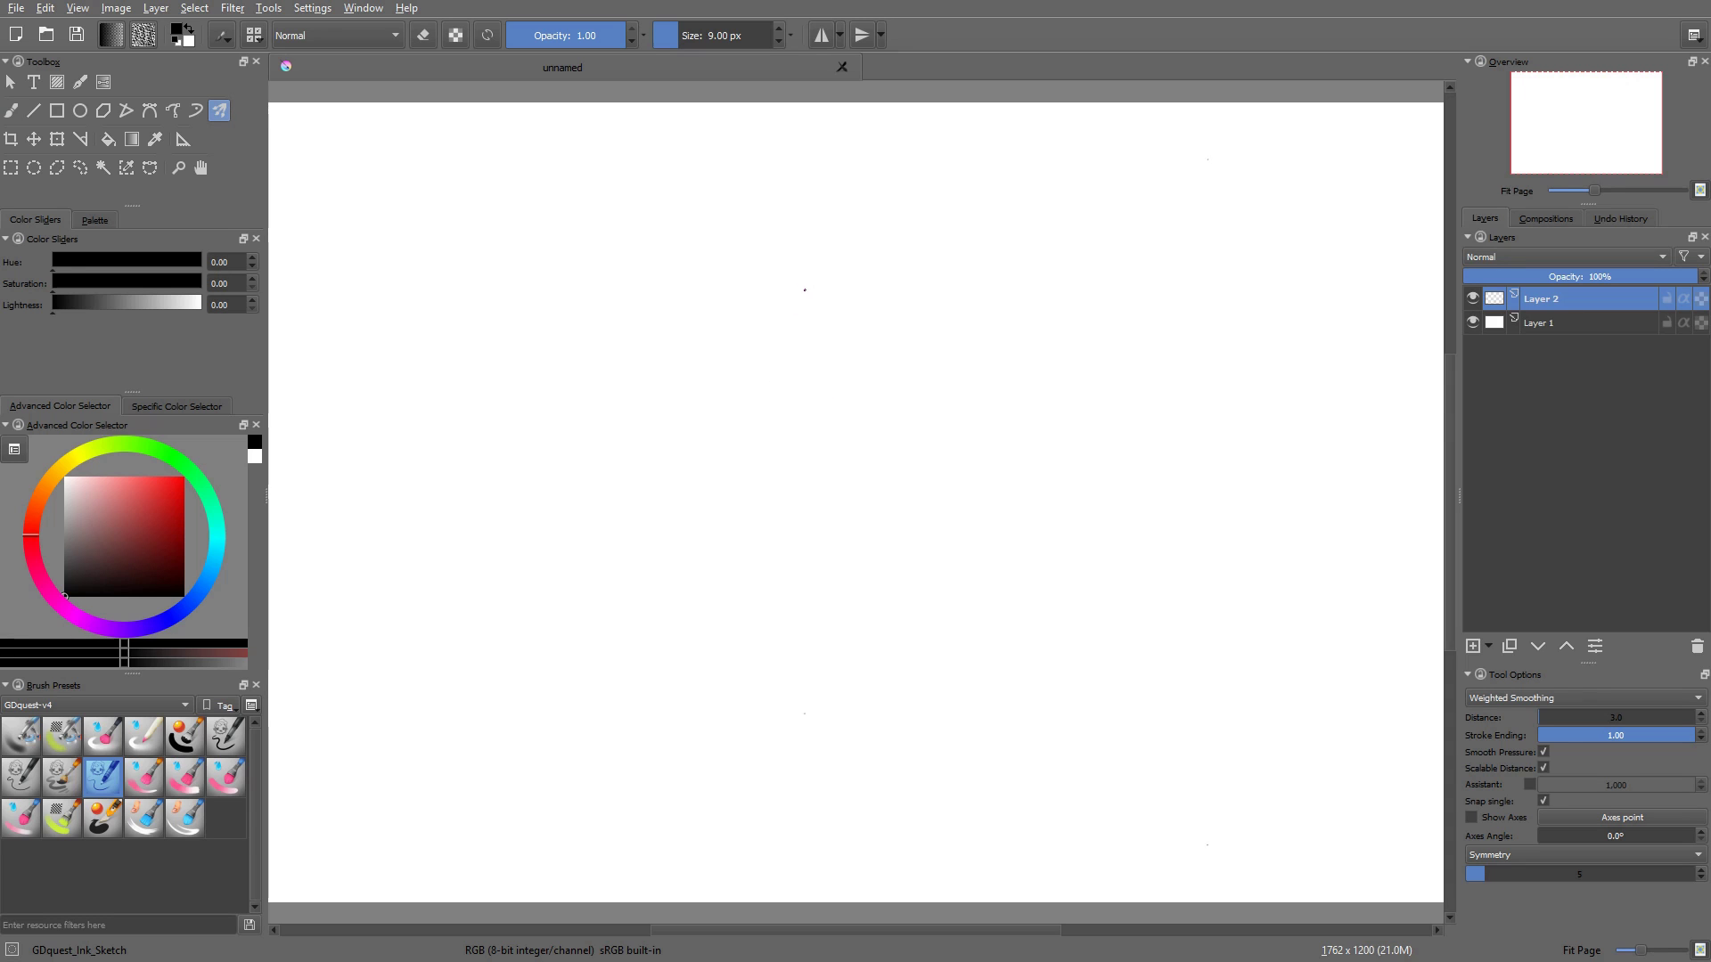
Test five-way symmetric strokes, undo them, and float the Tool Options panel
{"action": "mouse_move", "coordinate": [805, 289]}
{"action": "left_mouse_down"}
{"action": "mouse_move", "coordinate": [745, 361]}
{"action": "mouse_move", "coordinate": [886, 336]}
{"action": "mouse_move", "coordinate": [774, 408]}
{"action": "mouse_move", "coordinate": [802, 508]}
{"action": "left_mouse_up"}
{"action": "key", "text": "ctrl+z"}
{"action": "mouse_move", "coordinate": [583, 231]}
{"action": "left_mouse_down"}
{"action": "mouse_move", "coordinate": [626, 420]}
{"action": "mouse_move", "coordinate": [784, 518]}
{"action": "mouse_move", "coordinate": [869, 268]}
{"action": "left_mouse_up"}
{"action": "key", "text": "ctrl+z"}
{"action": "left_click_drag", "start_coordinate": [1528, 675], "coordinate": [516, 229]}
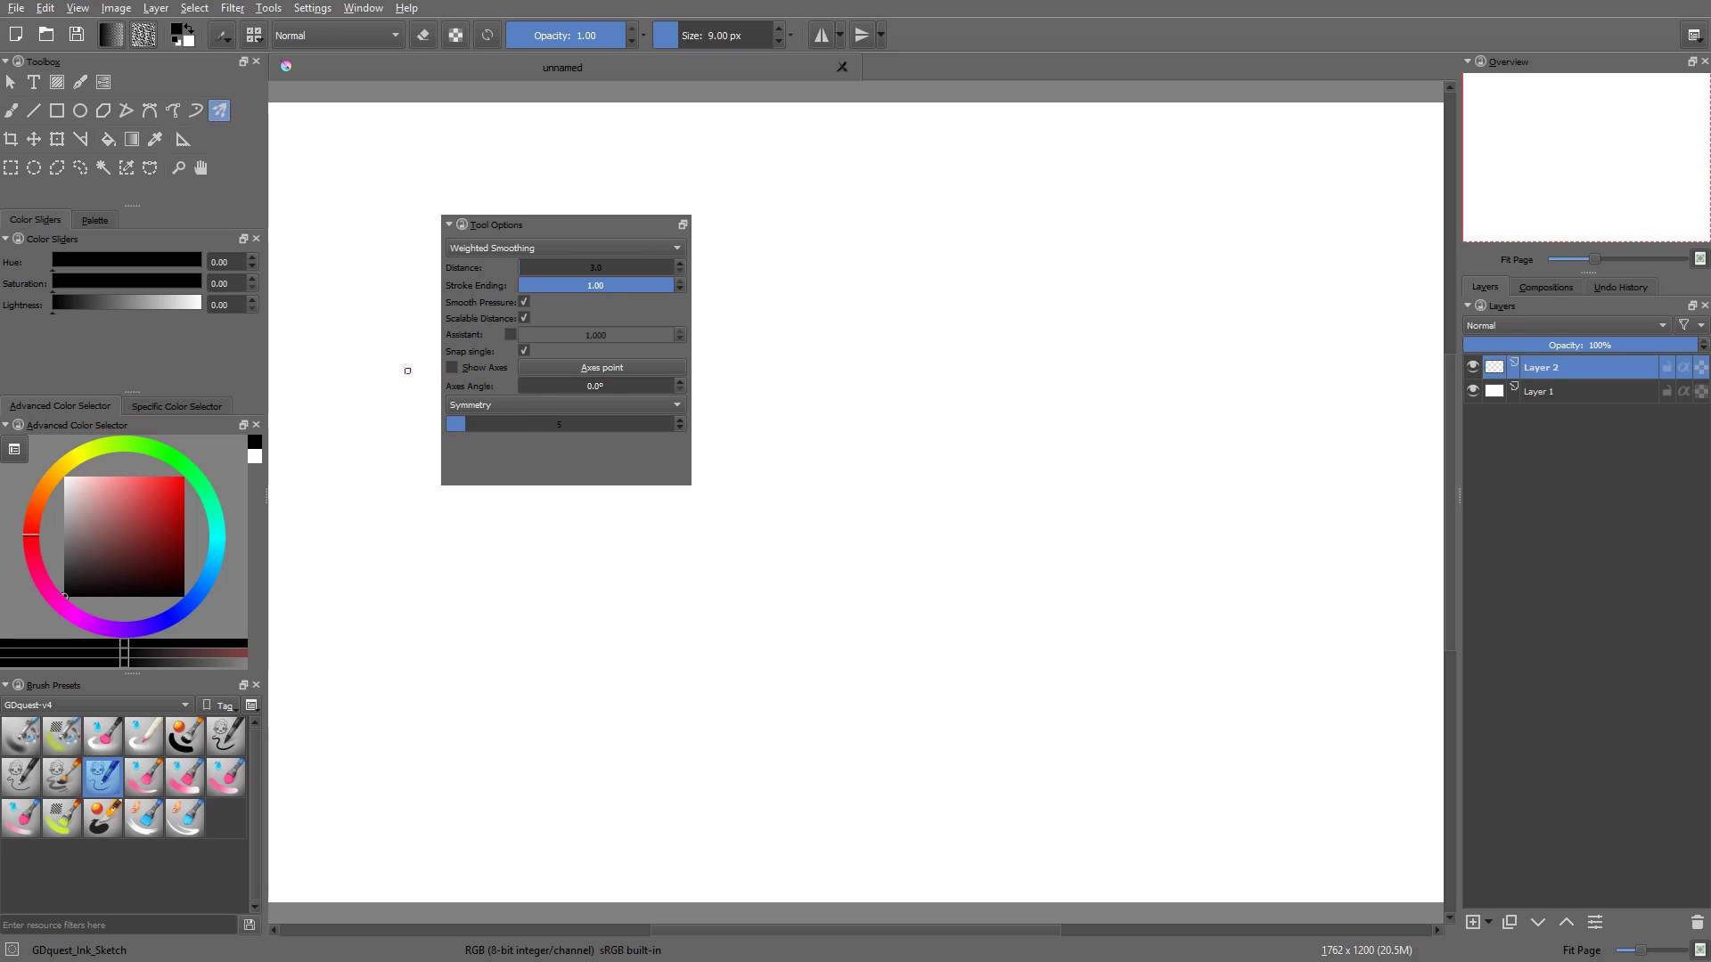
Load the GDquest_Ink_Rough preset, keep Weighted Smoothing after testing No Smoothing, and enable Show Axes
{"action": "left_click", "coordinate": [65, 772]}
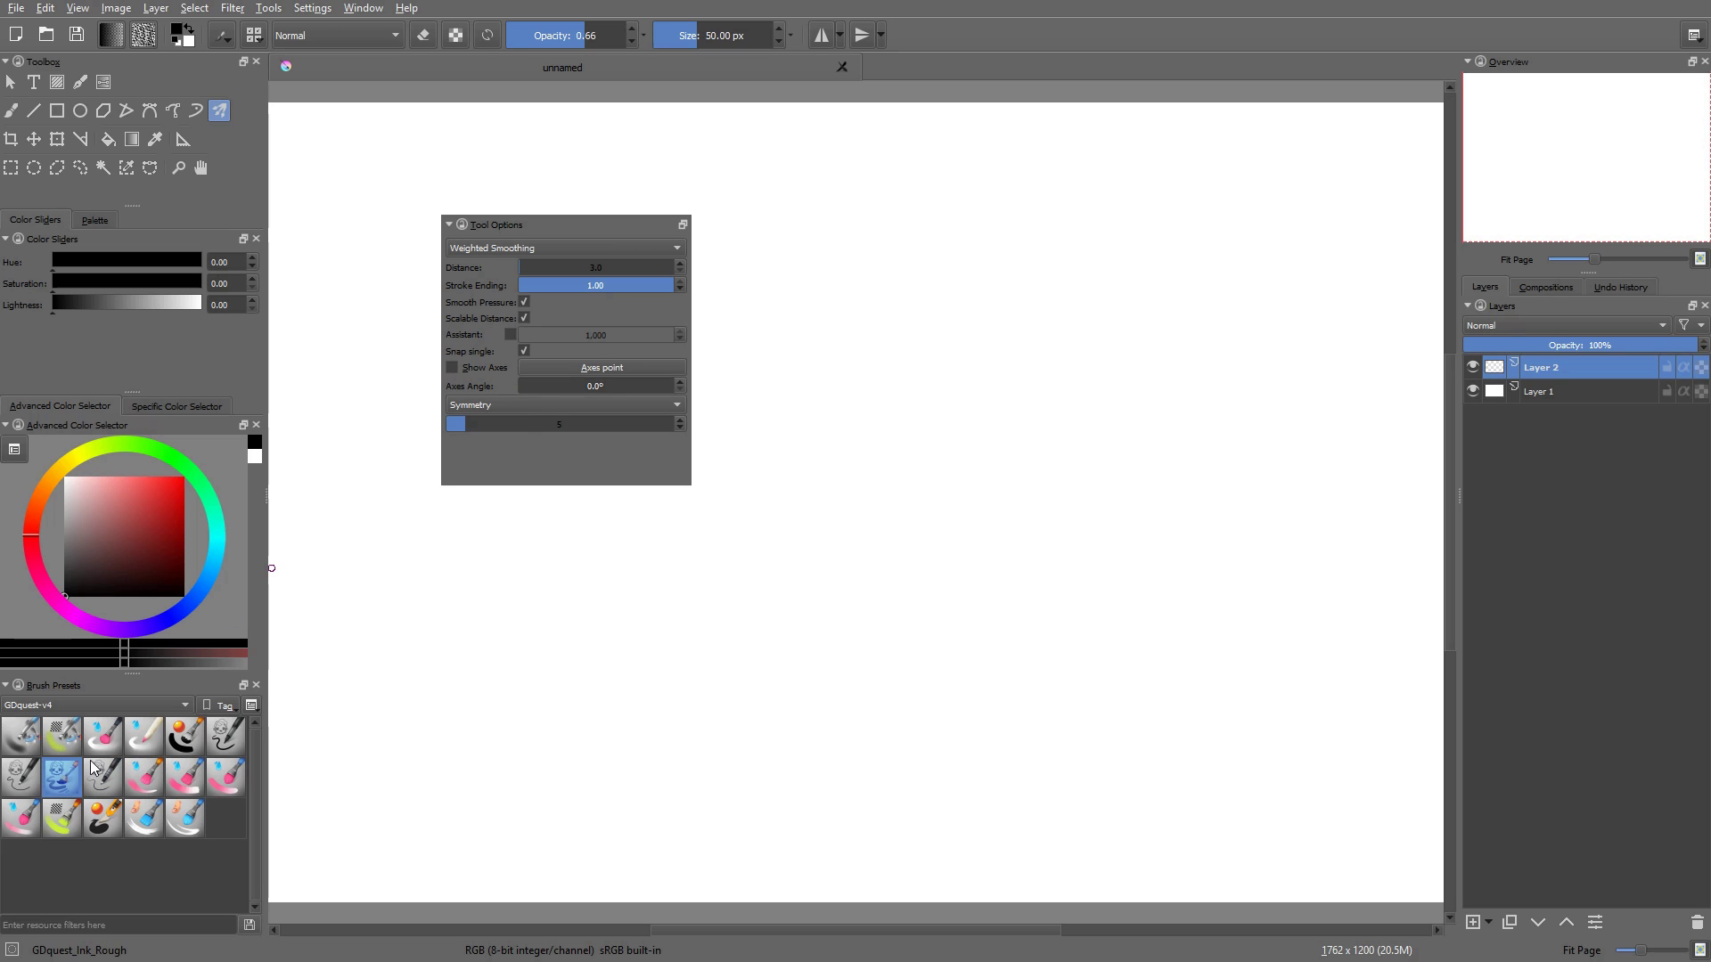
{"action": "left_click", "coordinate": [489, 247]}
{"action": "left_click", "coordinate": [499, 211]}
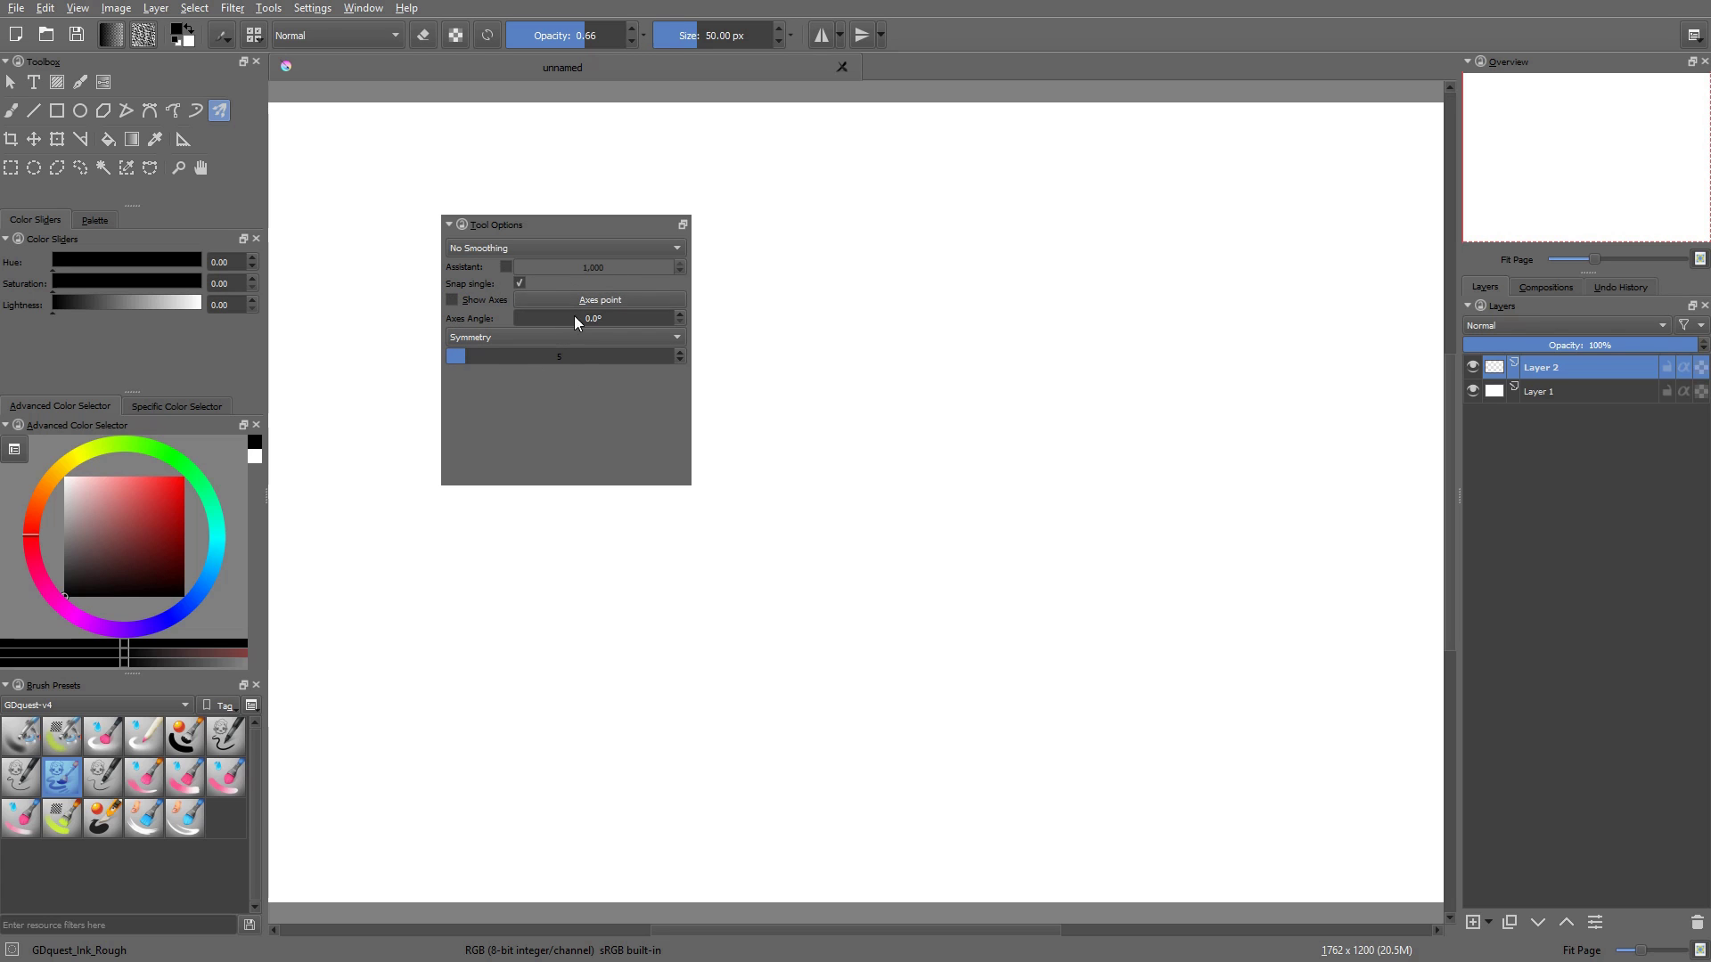
{"action": "left_click", "coordinate": [554, 246]}
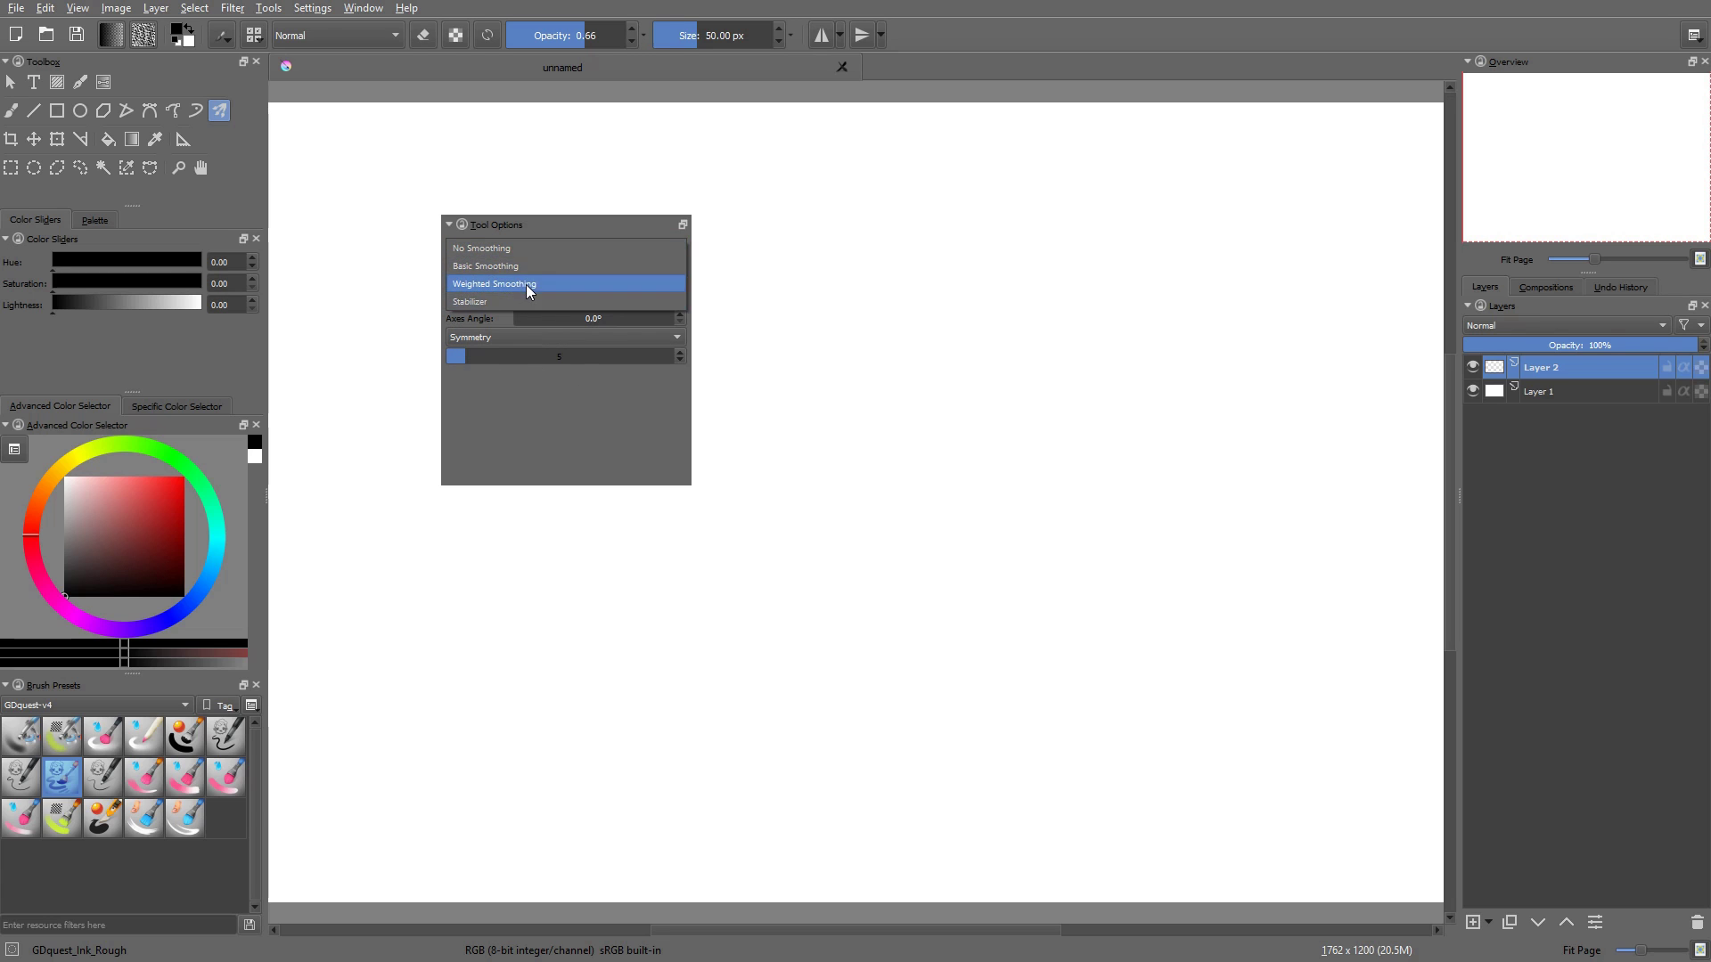
{"action": "left_click", "coordinate": [526, 286]}
{"action": "left_click", "coordinate": [453, 367]}
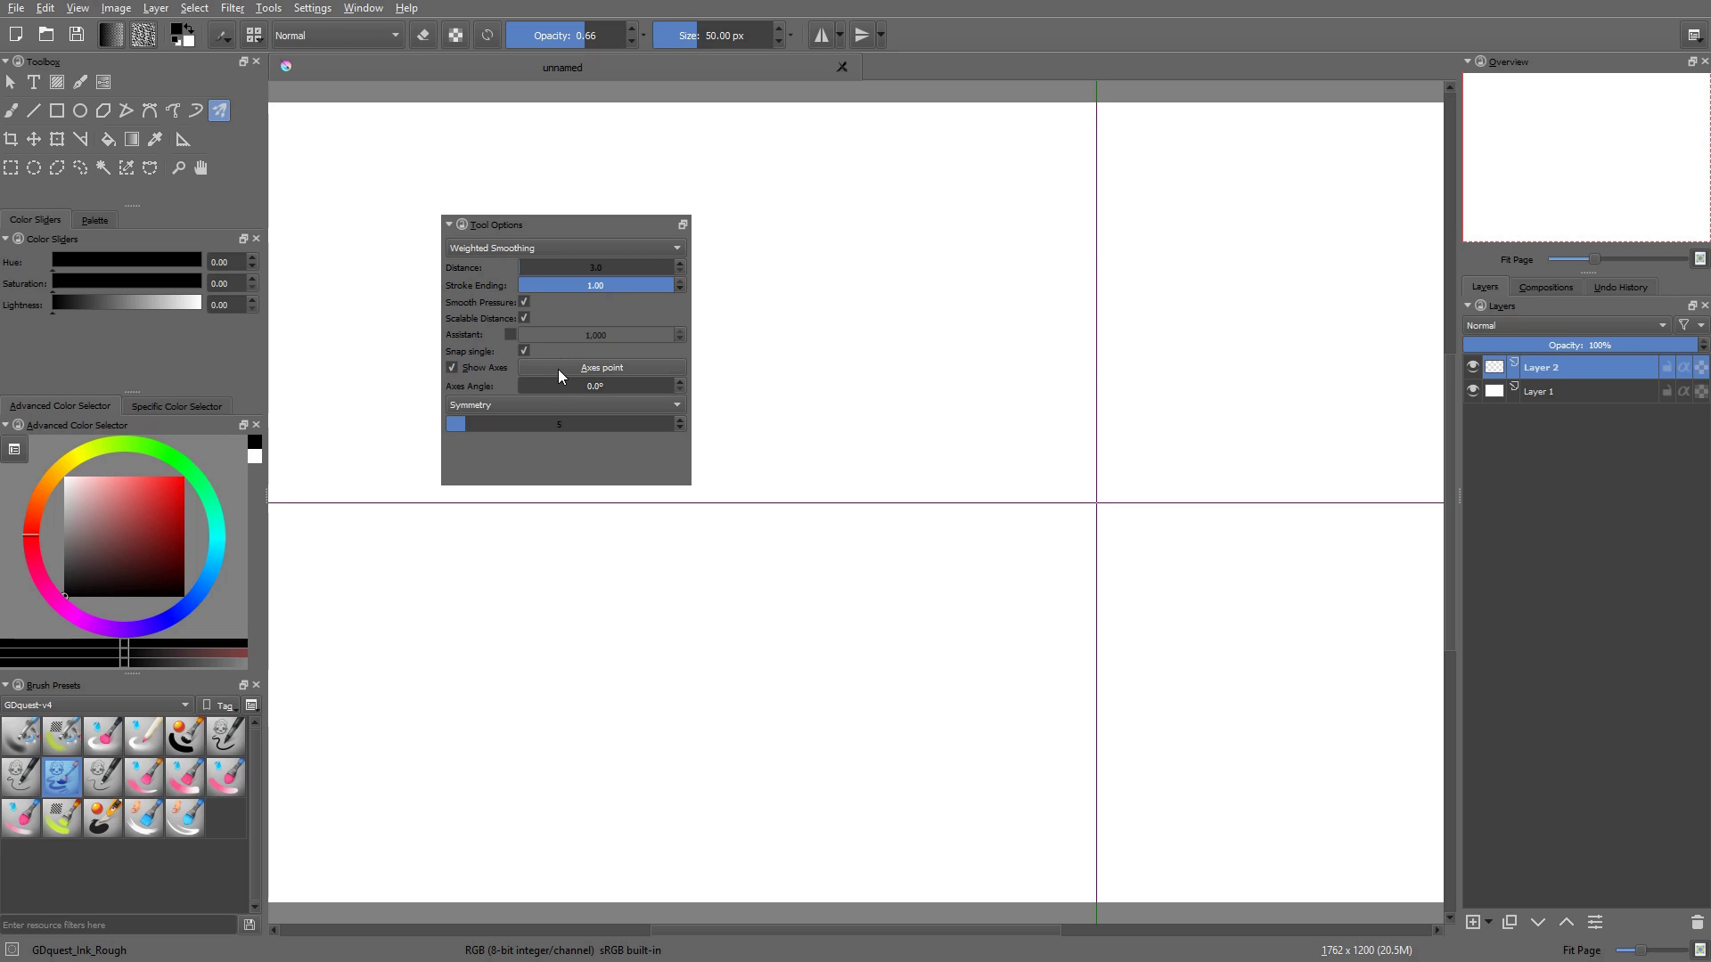
Move the multibrush axes centre up and left, test an axes tilt, and bring up the symmetry modes
{"action": "left_click", "coordinate": [451, 367]}
{"action": "left_click", "coordinate": [453, 368]}
{"action": "left_click_drag", "start_coordinate": [1097, 503], "coordinate": [828, 458]}
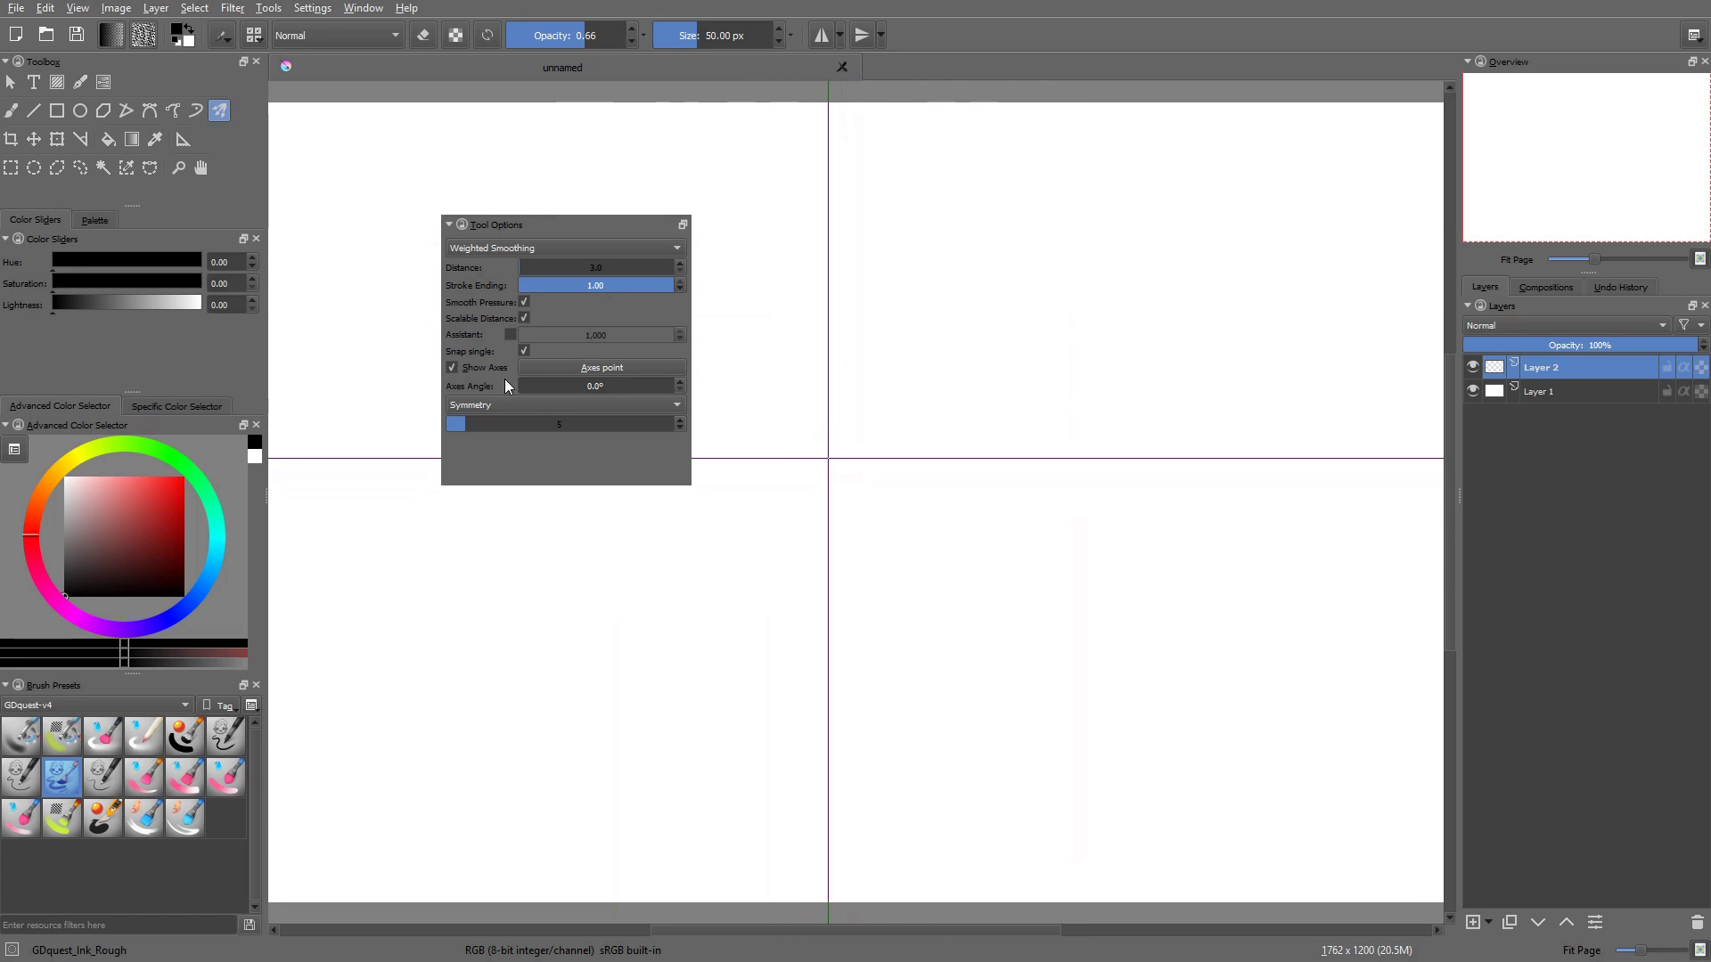
{"action": "left_click_drag", "start_coordinate": [550, 386], "coordinate": [494, 387]}
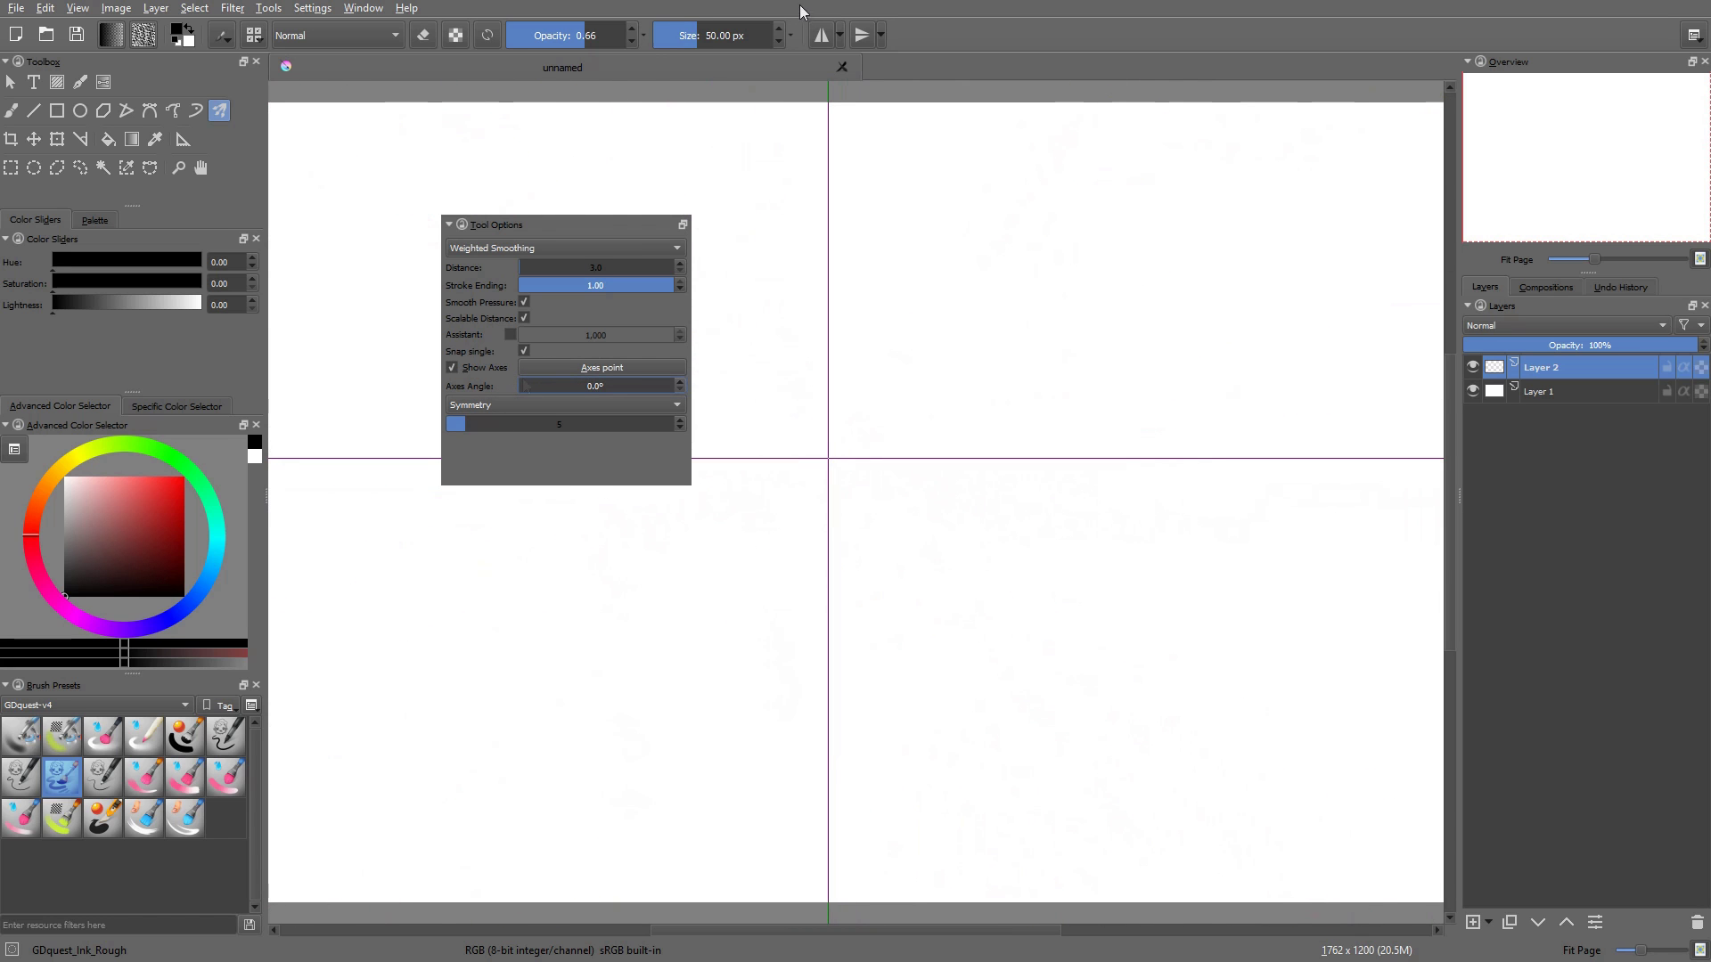
{"action": "left_click", "coordinate": [863, 37]}
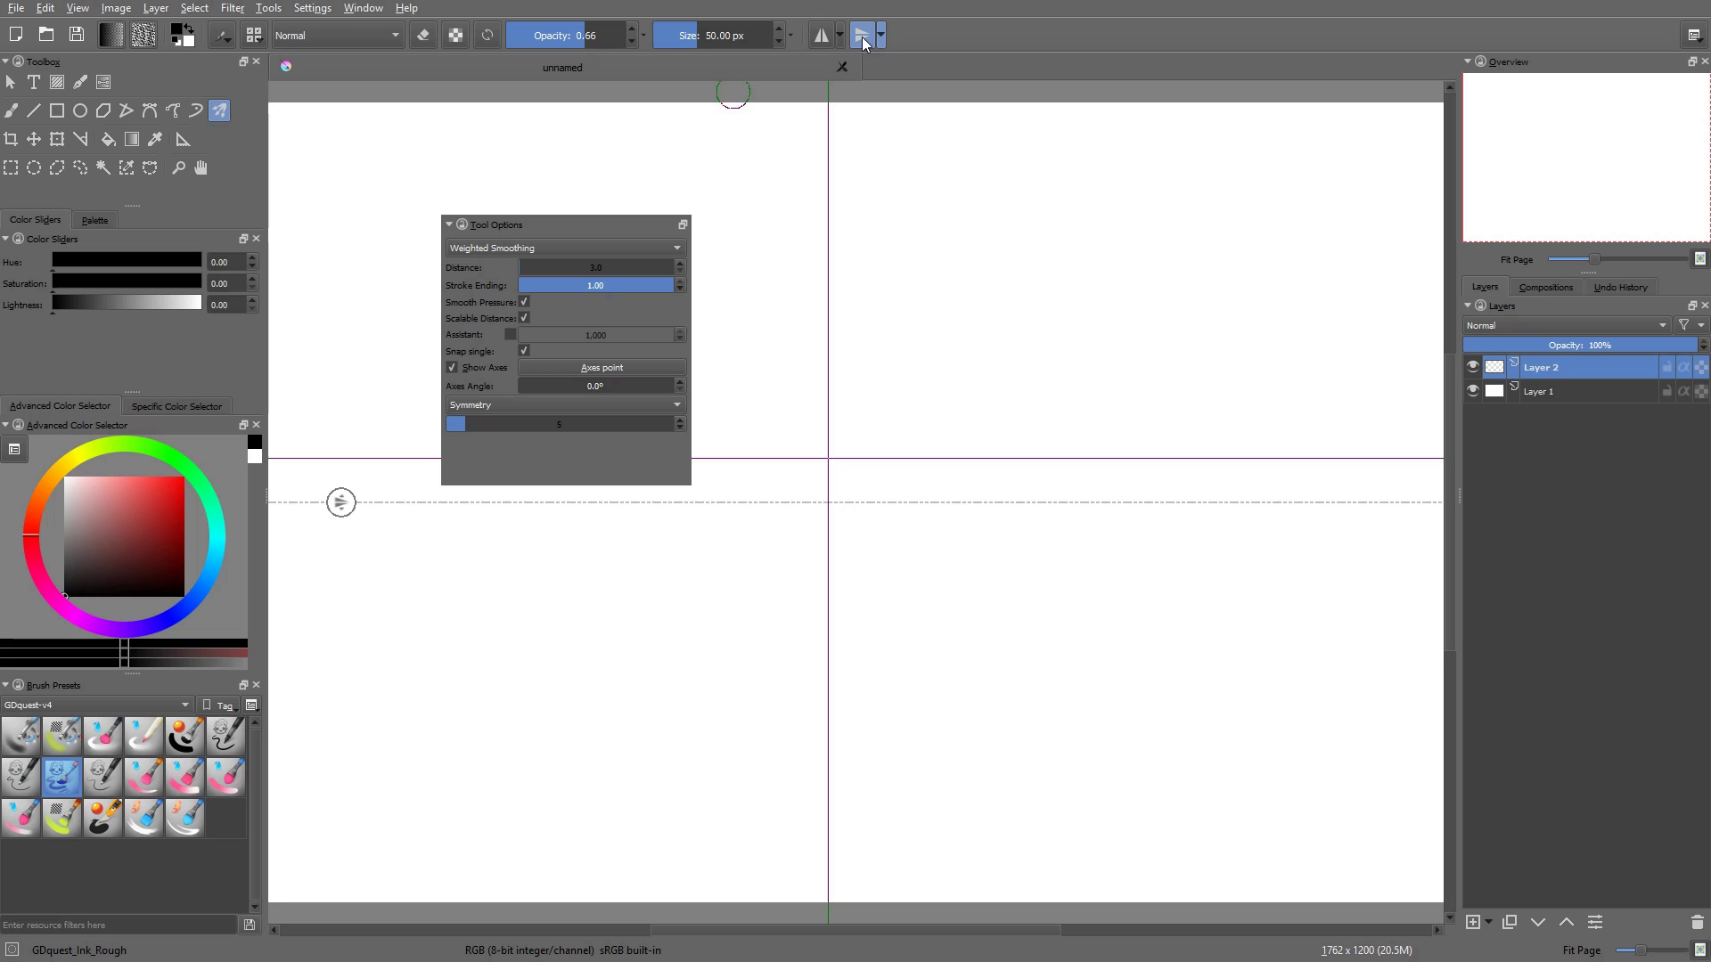
{"action": "left_click", "coordinate": [863, 39]}
{"action": "left_click", "coordinate": [510, 405]}
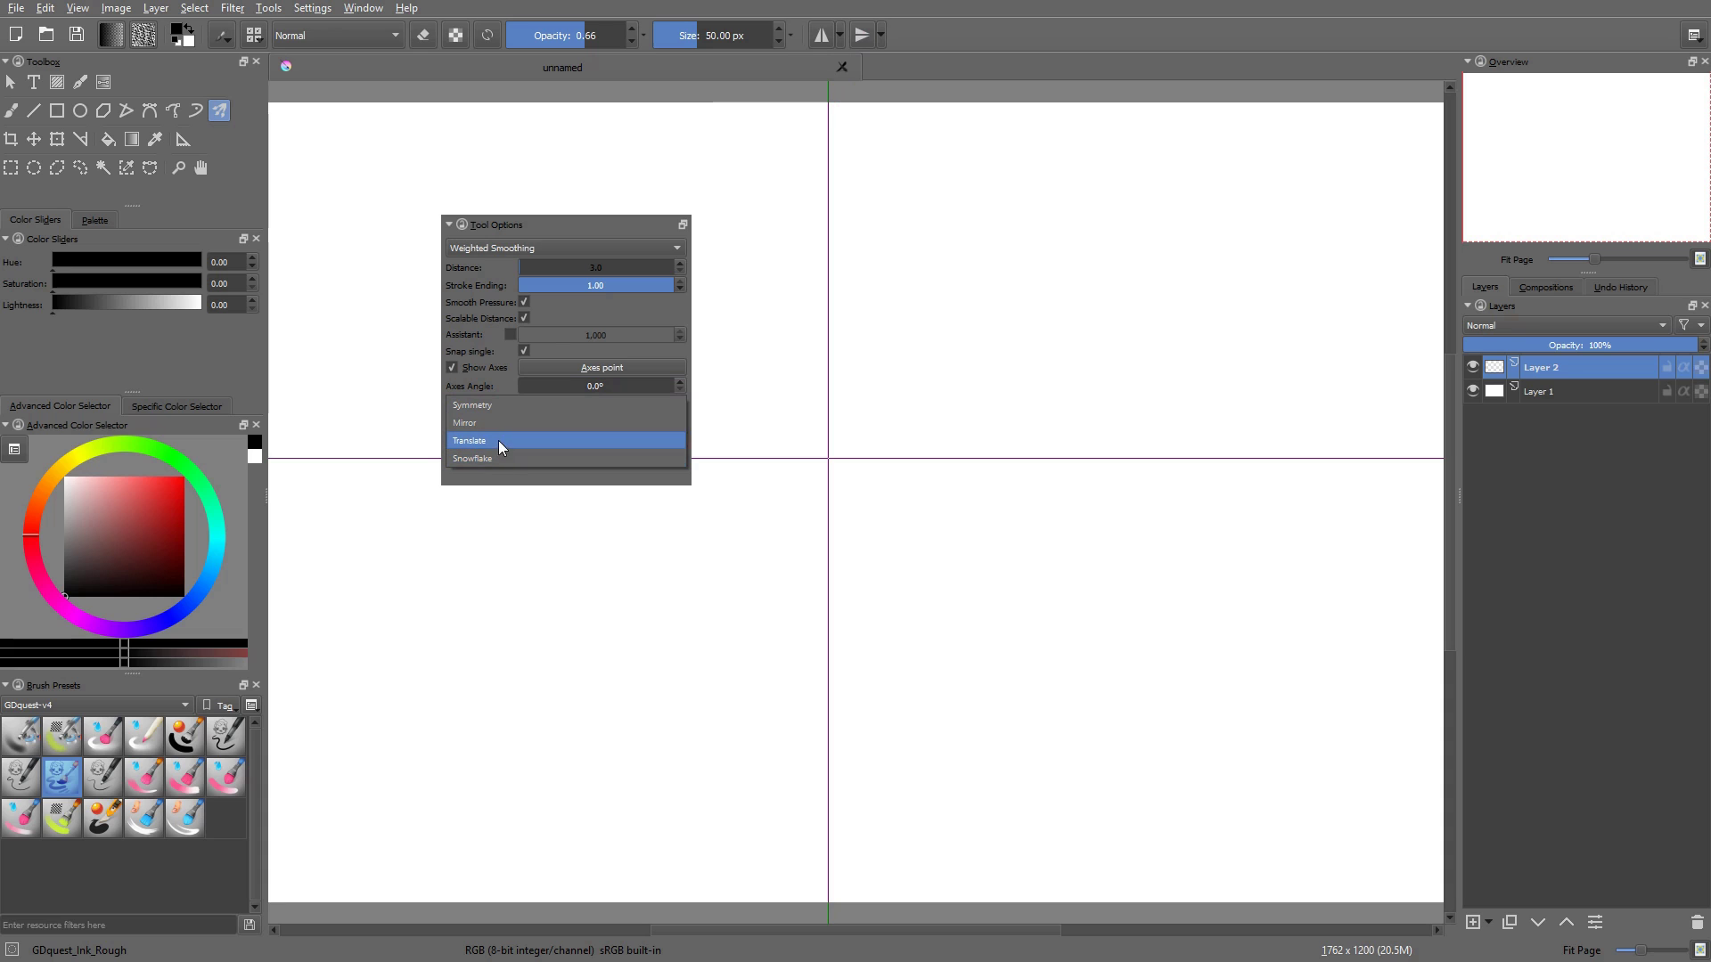
Switch the multibrush to Translate mode and test translated strokes, undoing each
{"action": "left_click", "coordinate": [499, 440]}
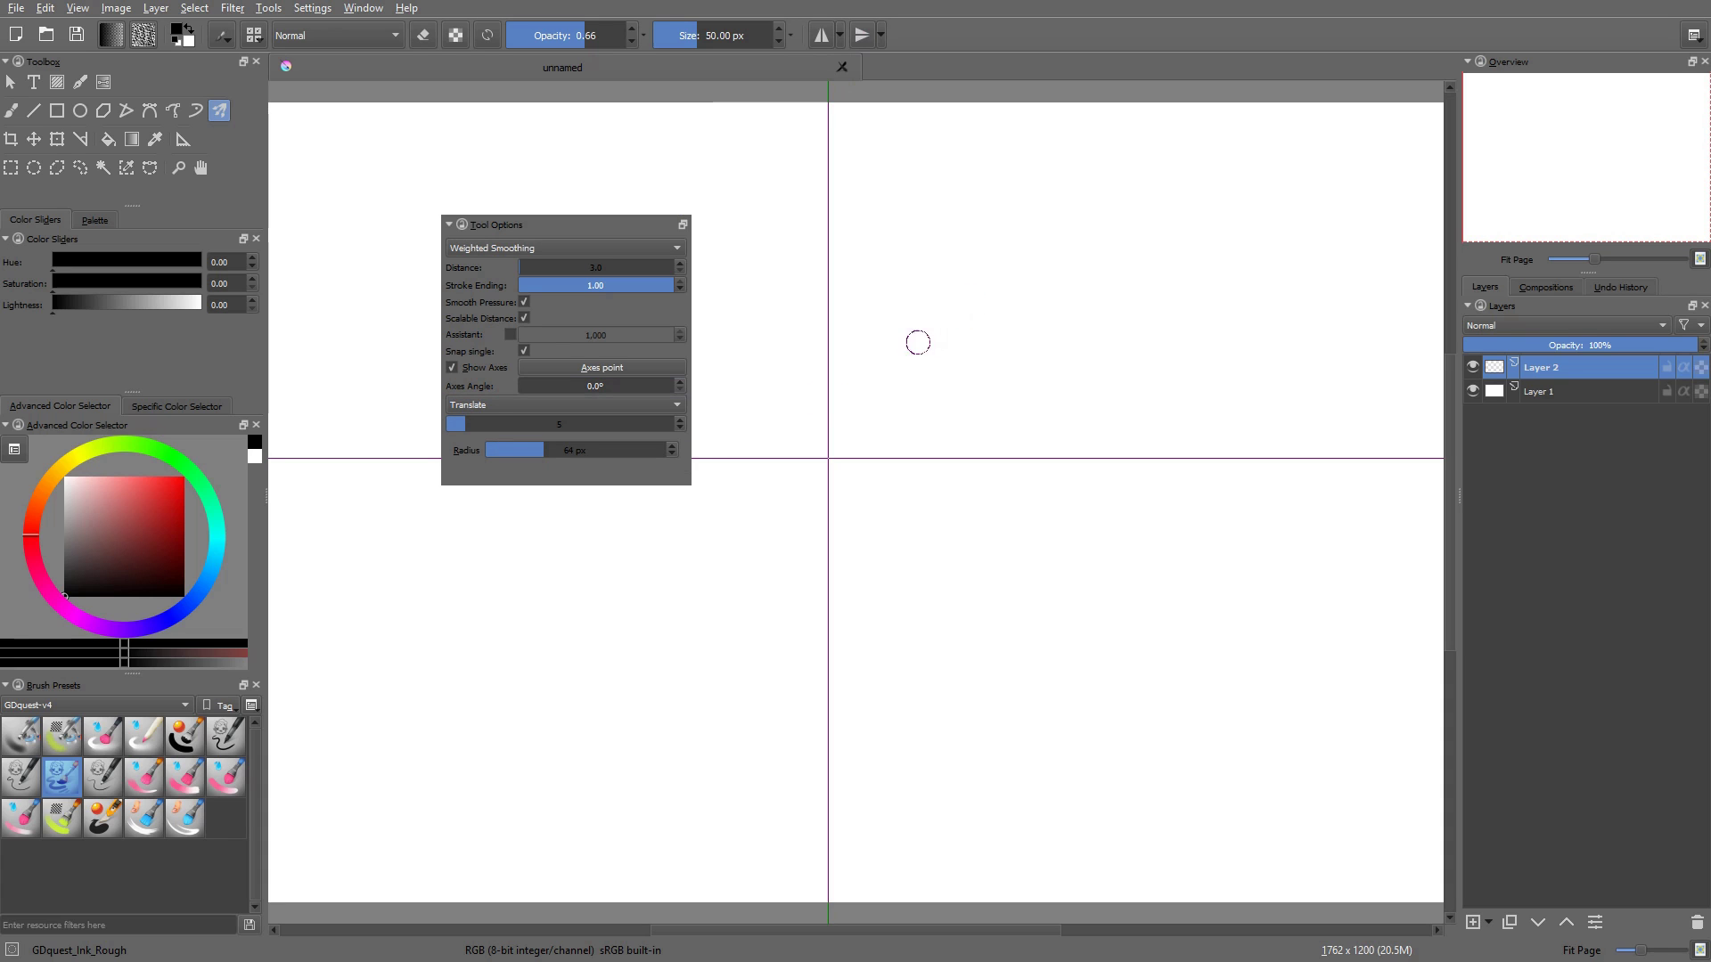
{"action": "mouse_move", "coordinate": [917, 344]}
{"action": "left_mouse_down"}
{"action": "mouse_move", "coordinate": [1091, 302]}
{"action": "mouse_move", "coordinate": [1217, 328]}
{"action": "left_mouse_up"}
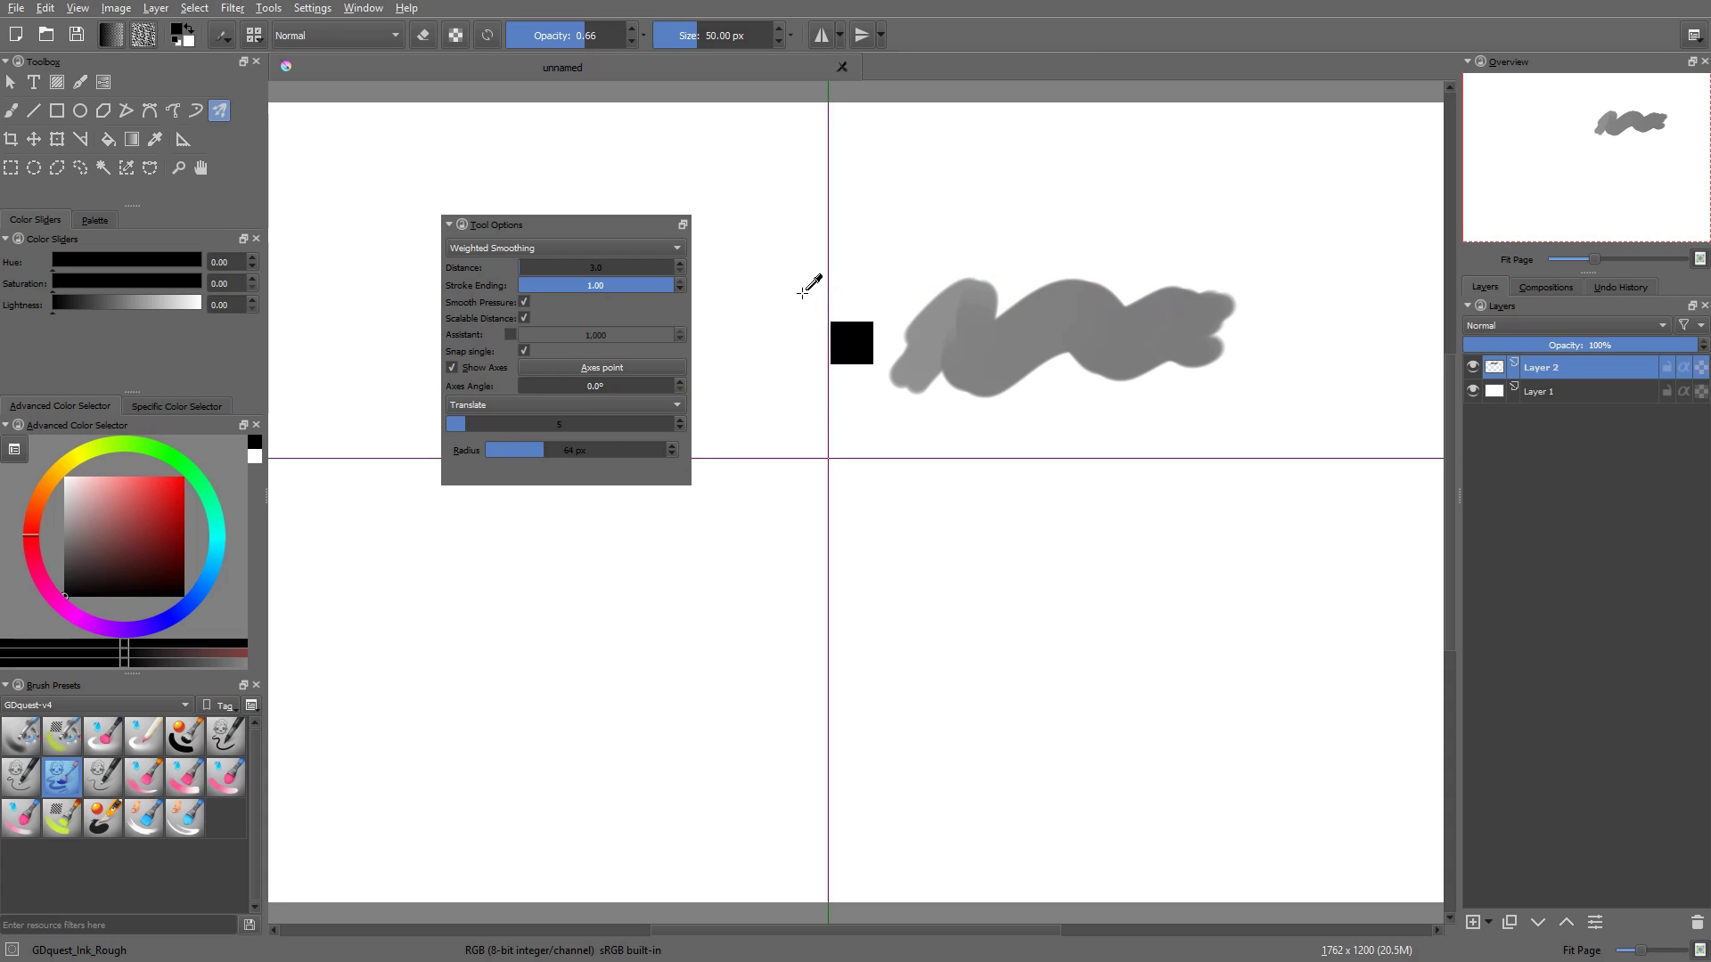
{"action": "key", "text": "ctrl+z"}
{"action": "mouse_move", "coordinate": [951, 240]}
{"action": "left_mouse_down"}
{"action": "mouse_move", "coordinate": [1115, 195]}
{"action": "mouse_move", "coordinate": [1230, 252]}
{"action": "left_mouse_up"}
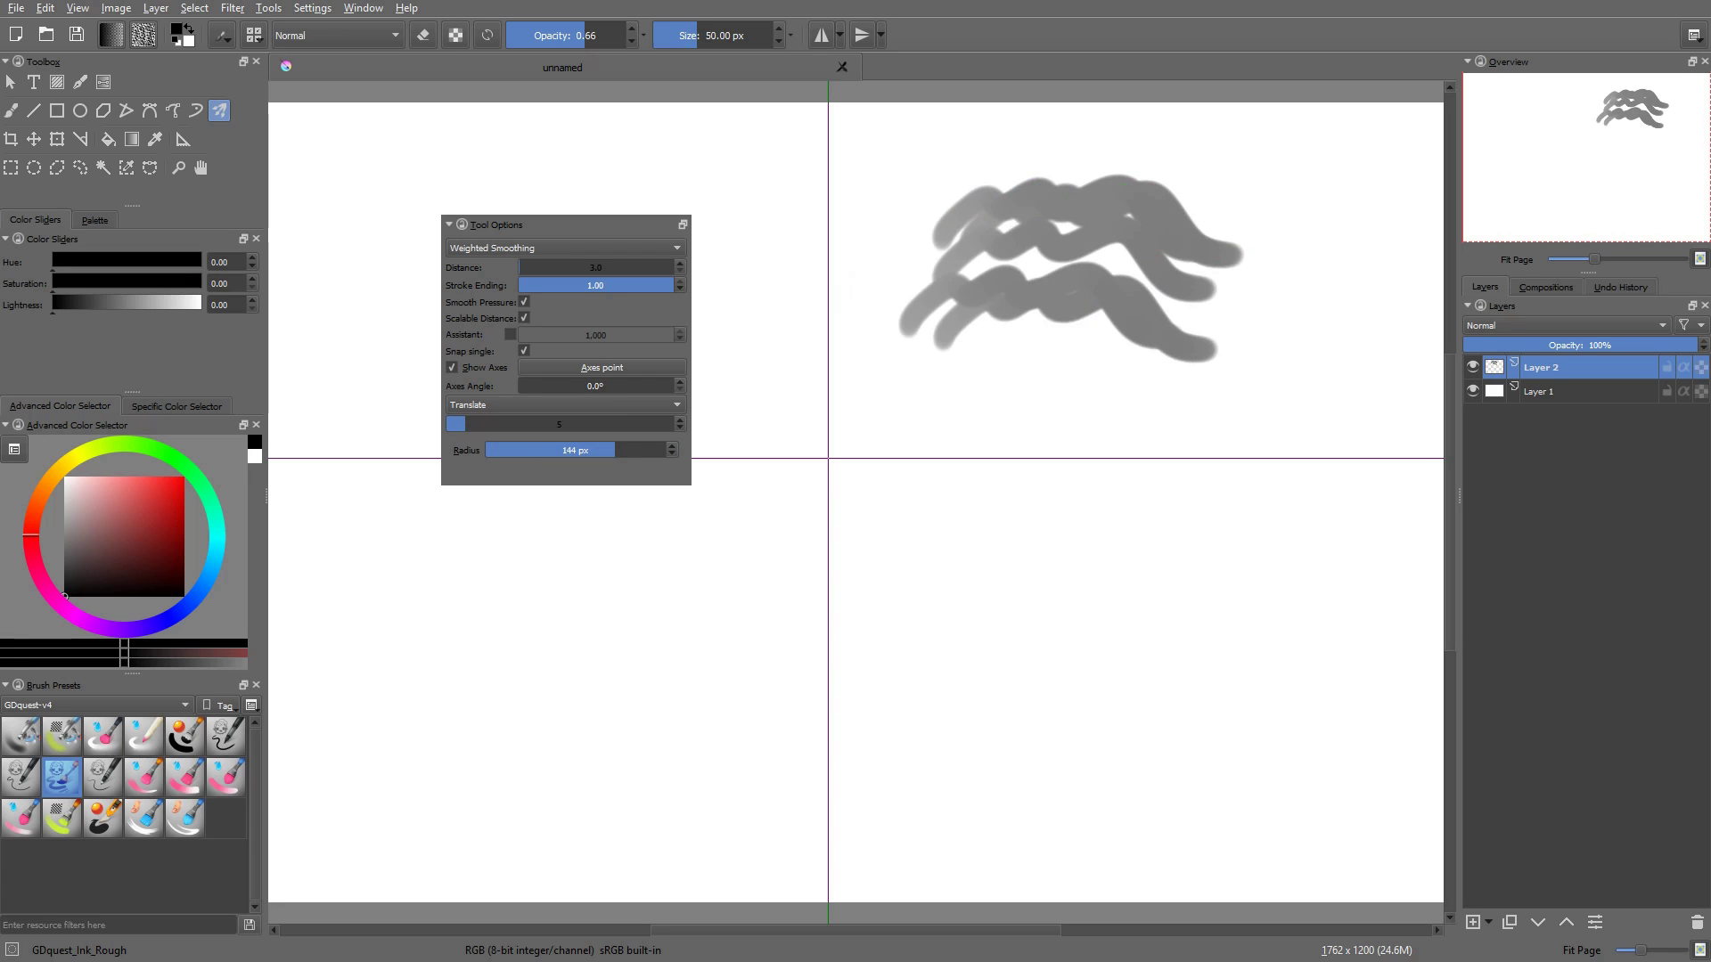
{"action": "key", "text": "ctrl+z"}
Shrink the brush to about 7.6 px, paint five wavy strokes, and raise the copy count to 22
{"action": "left_click_drag", "start_coordinate": [971, 285], "coordinate": [967, 290]}
{"action": "mouse_move", "coordinate": [882, 253]}
{"action": "left_mouse_down"}
{"action": "mouse_move", "coordinate": [1087, 194]}
{"action": "mouse_move", "coordinate": [1296, 265]}
{"action": "left_mouse_up"}
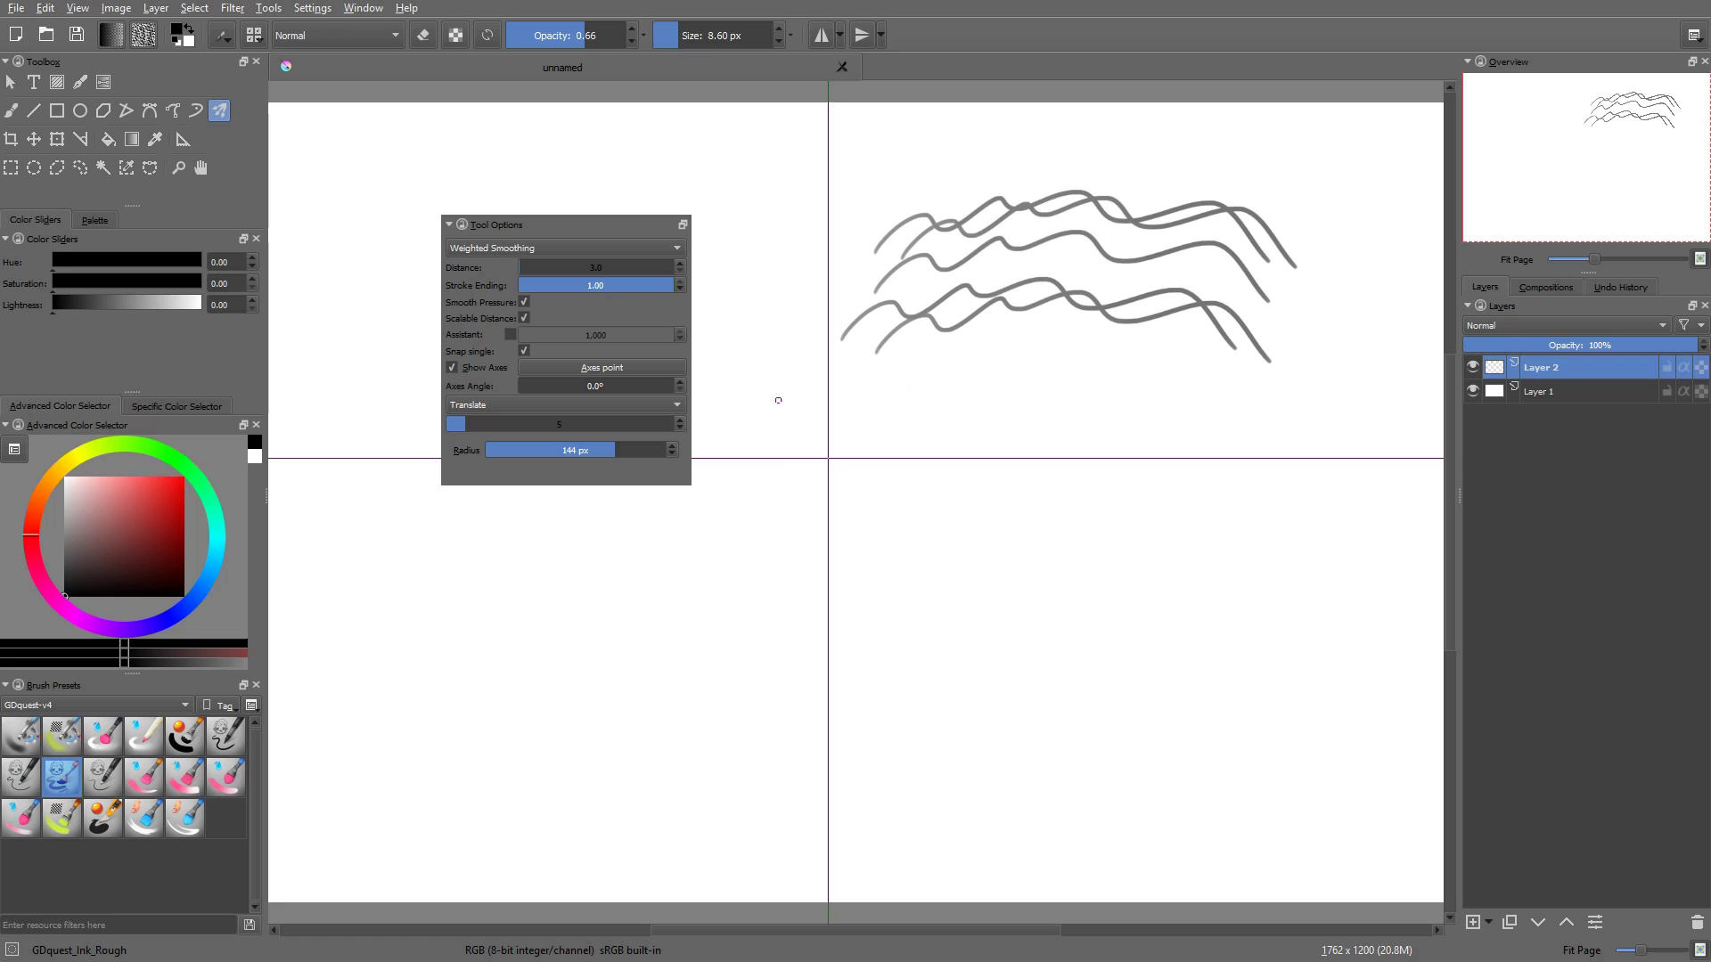
{"action": "left_click_drag", "start_coordinate": [462, 431], "coordinate": [540, 441]}
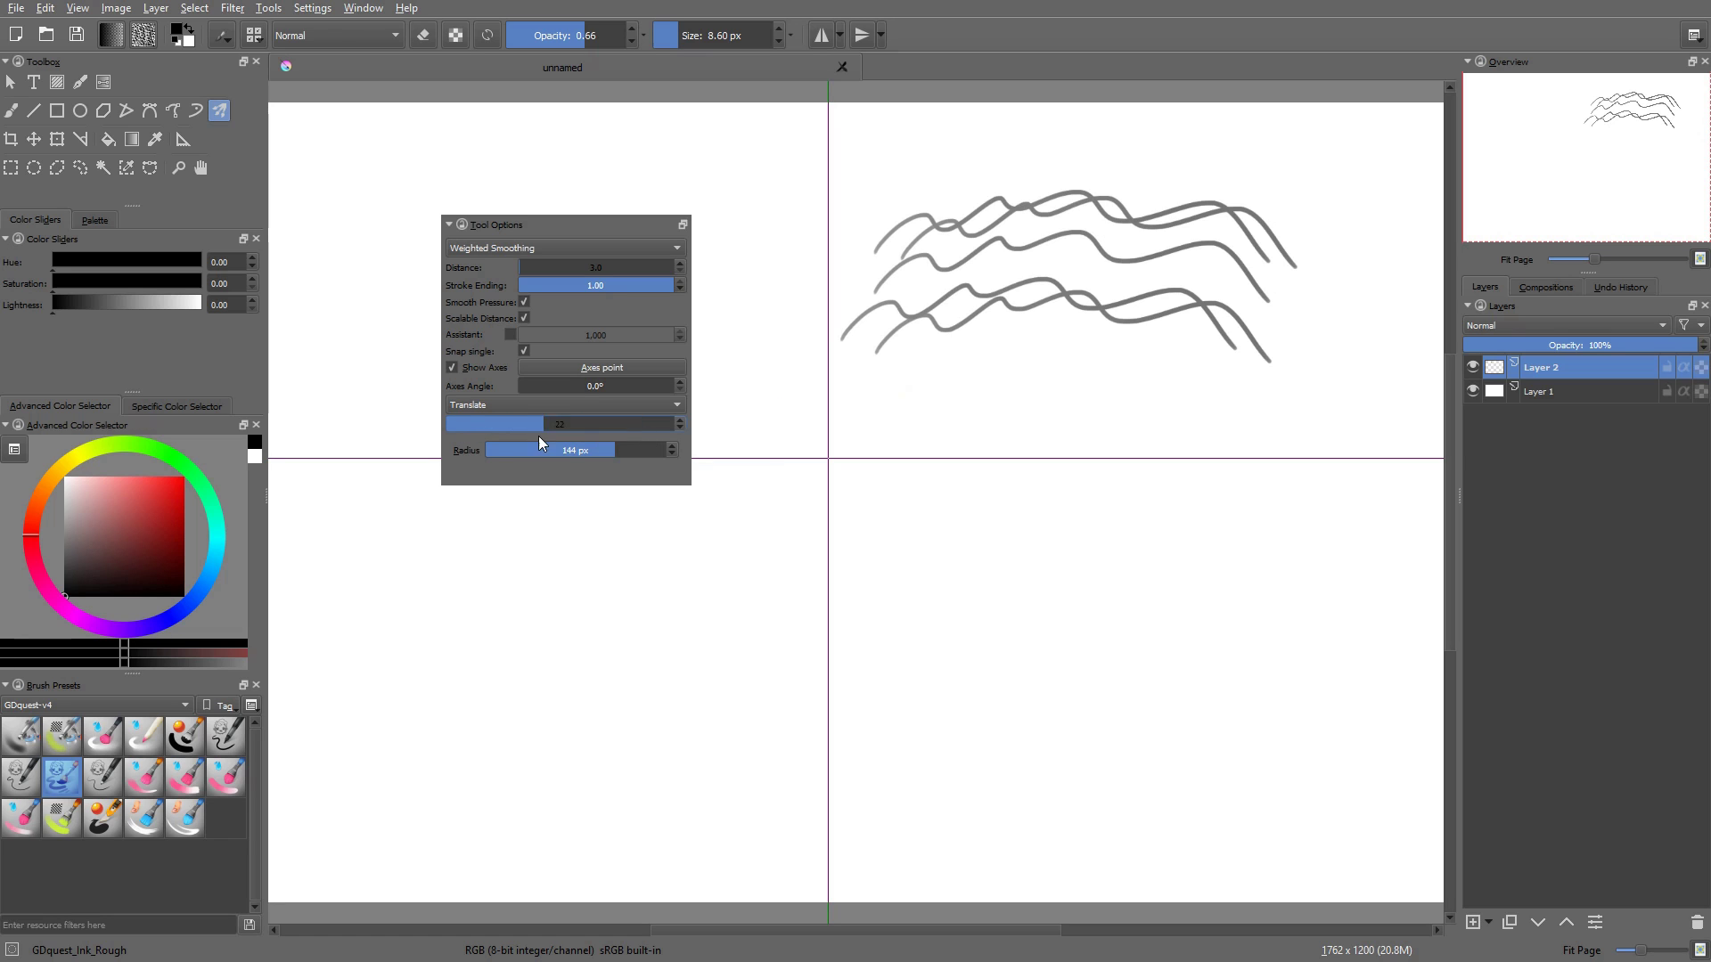
Test Symmetry mode strokes with 2, 3 and 9 copies, clearing the canvas after each
{"action": "key", "text": "ctrl+z"}
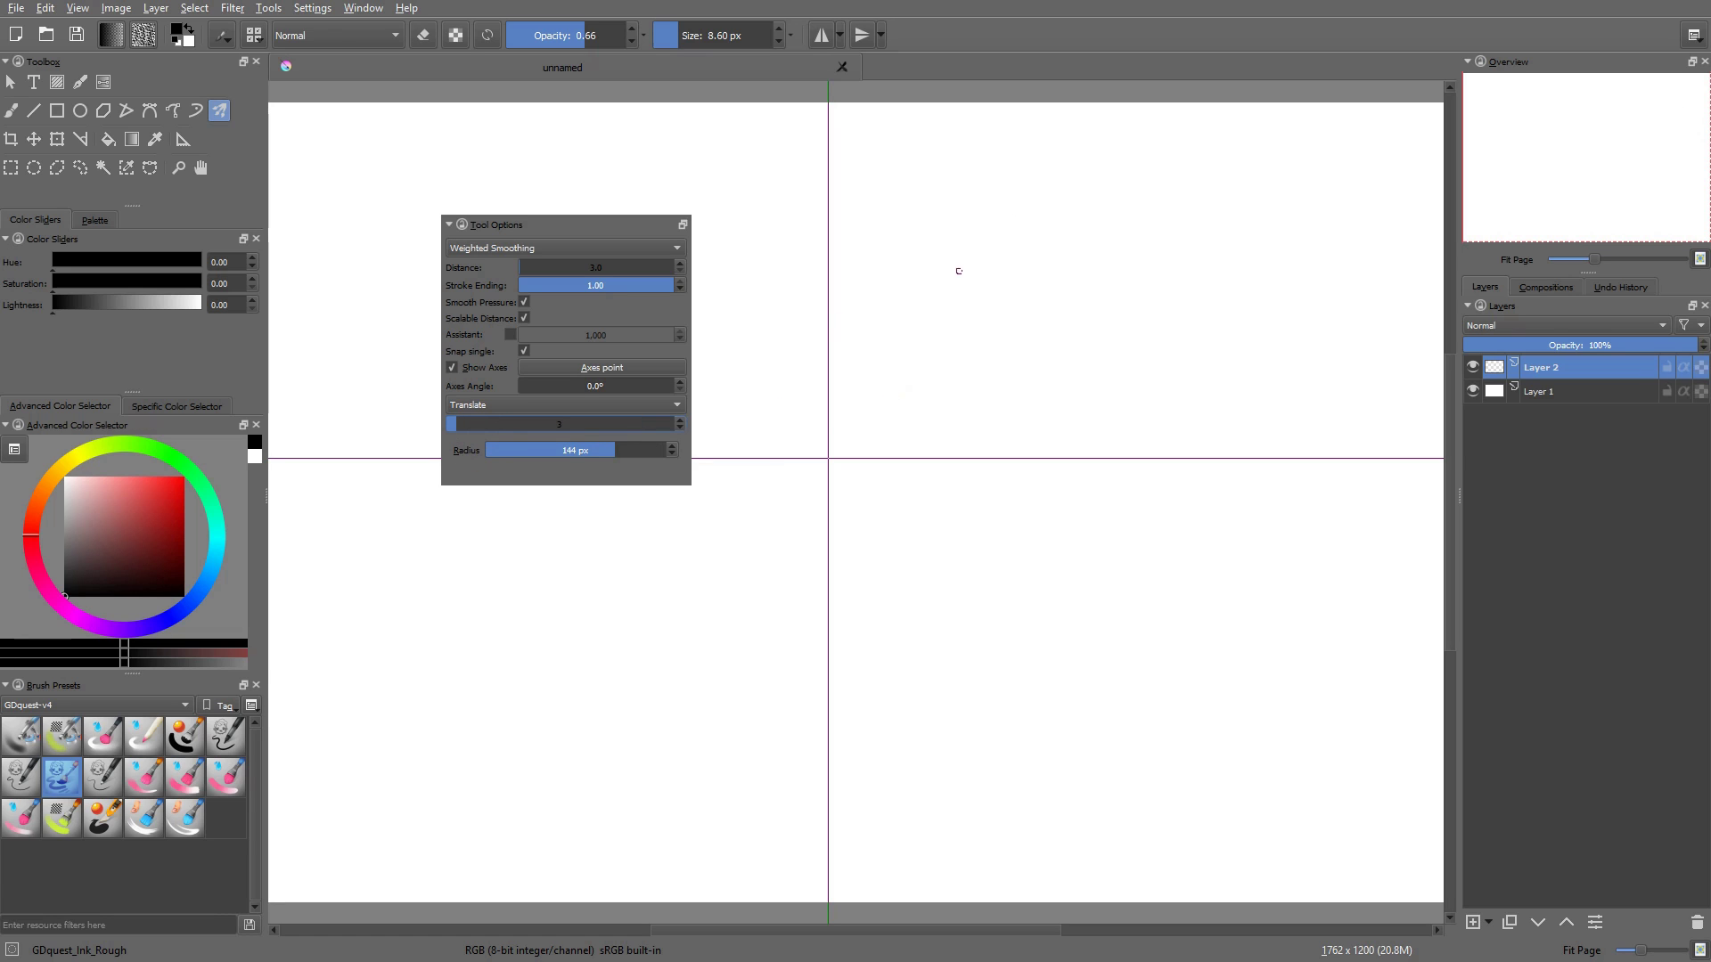
{"action": "left_click_drag", "start_coordinate": [887, 267], "coordinate": [1157, 153]}
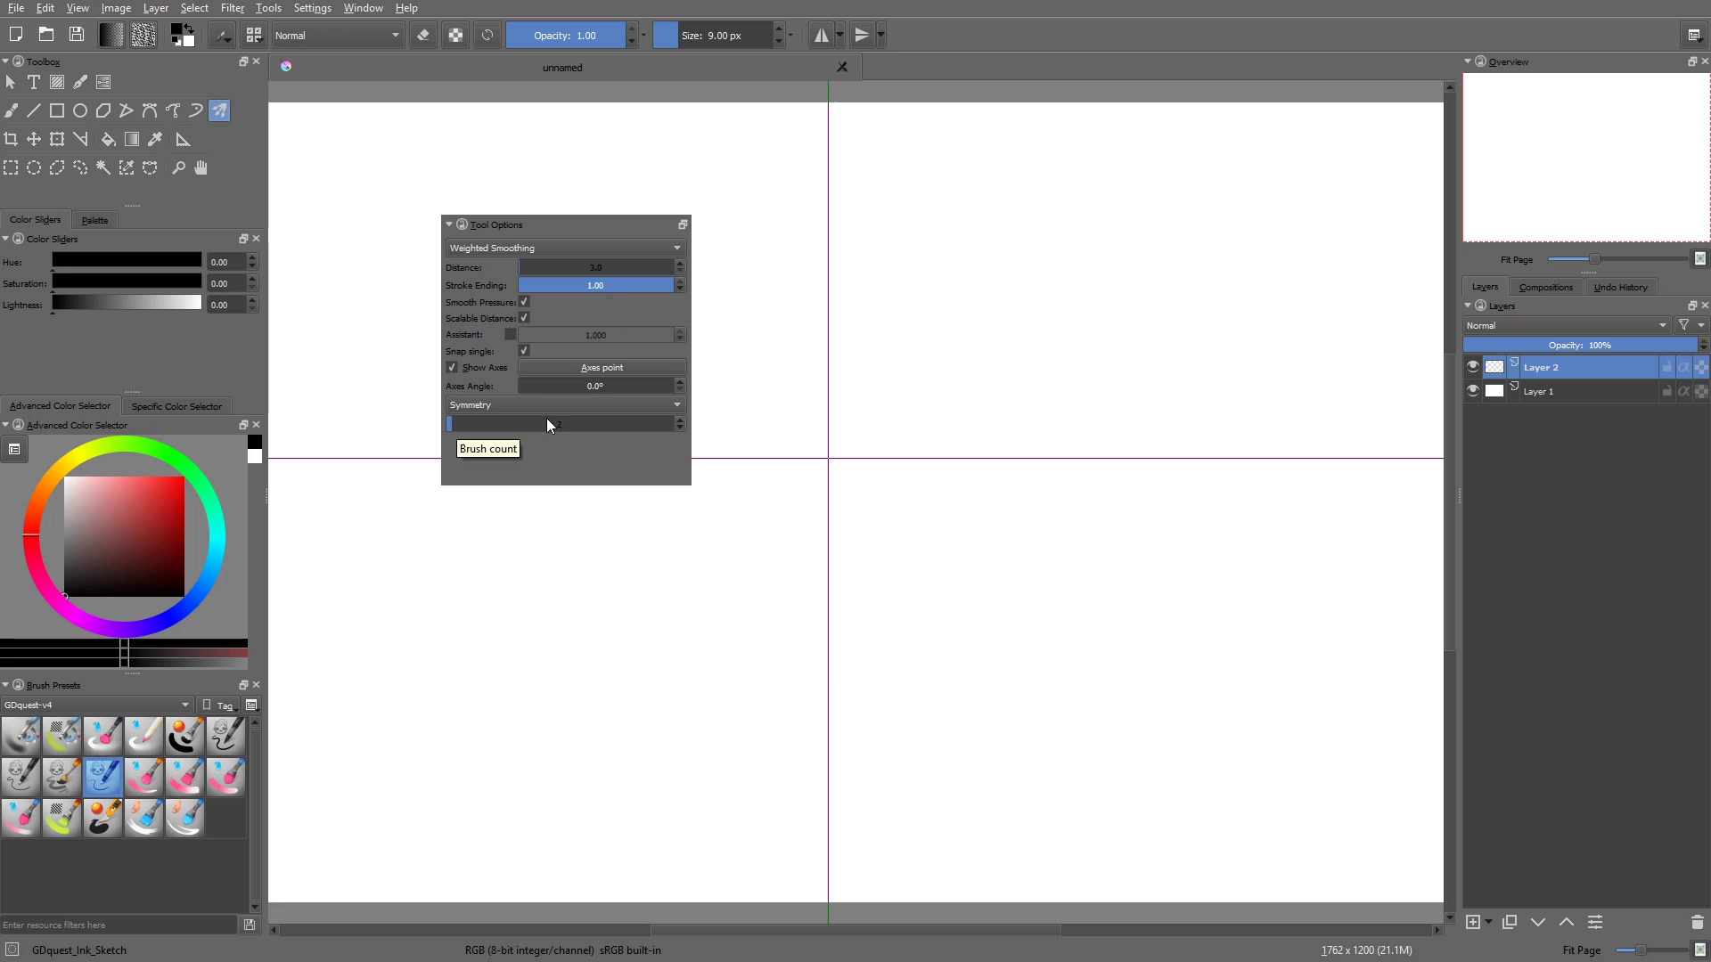
{"action": "mouse_move", "coordinate": [941, 348]}
{"action": "left_mouse_down"}
{"action": "mouse_move", "coordinate": [1034, 351]}
{"action": "mouse_move", "coordinate": [1153, 319]}
{"action": "mouse_move", "coordinate": [1305, 346]}
{"action": "left_mouse_up"}
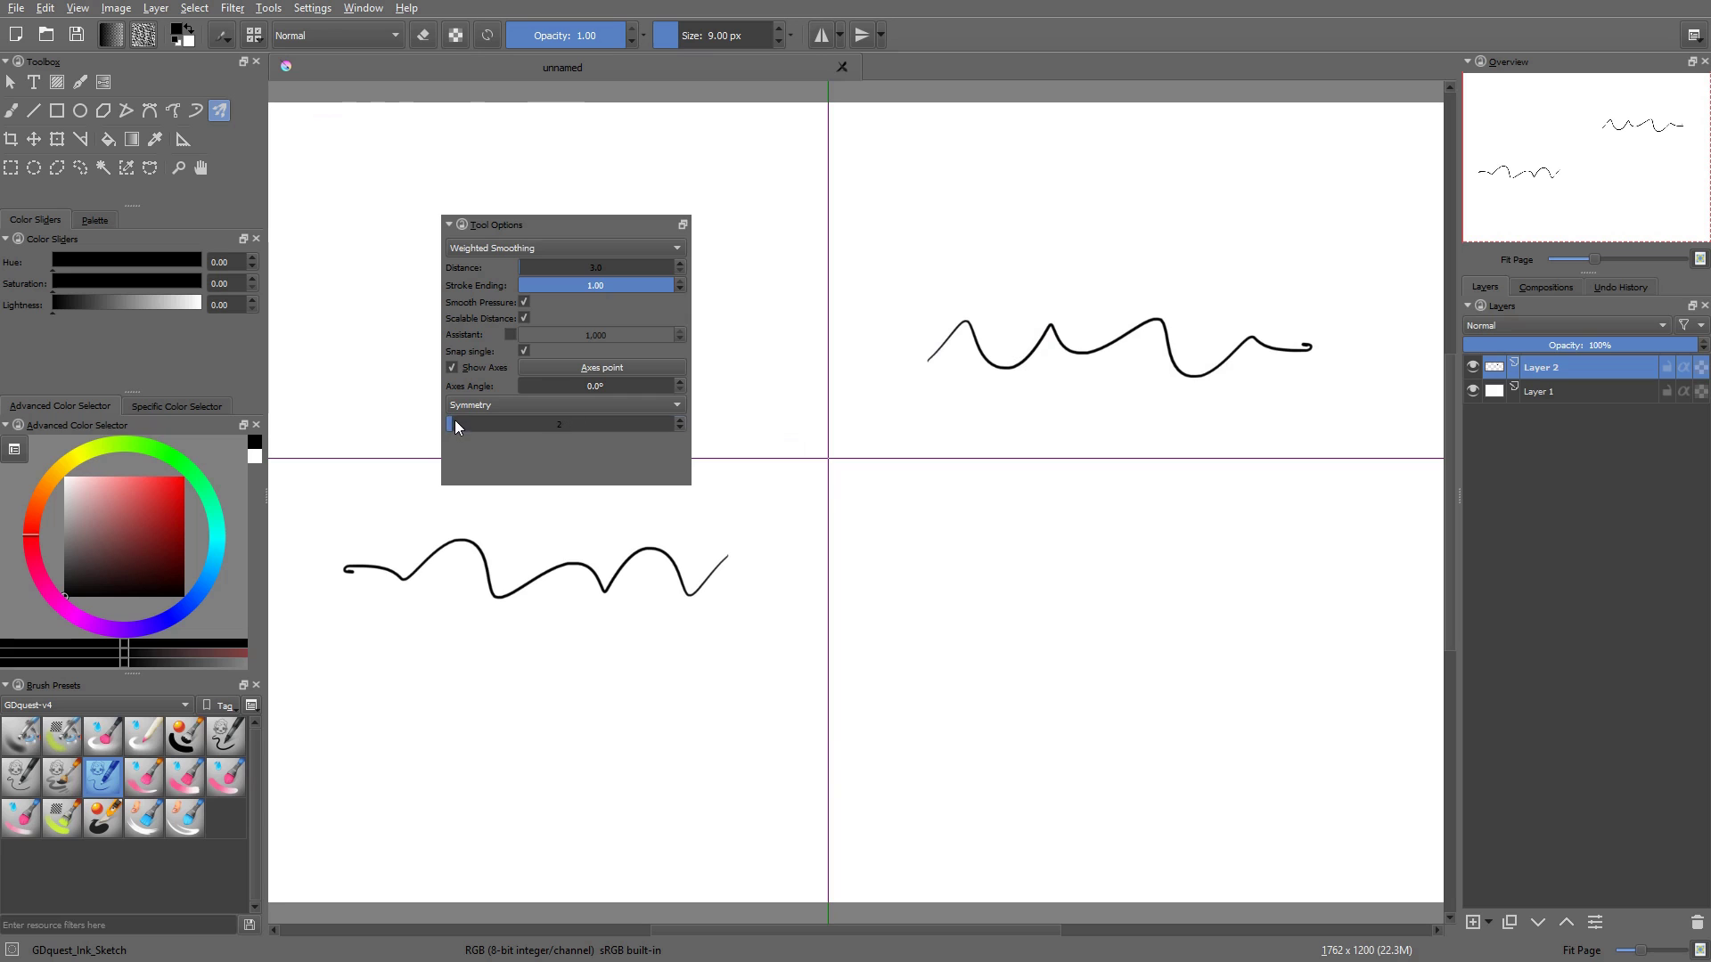
{"action": "mouse_move", "coordinate": [960, 200]}
{"action": "left_mouse_down"}
{"action": "mouse_move", "coordinate": [980, 309]}
{"action": "mouse_move", "coordinate": [1186, 348]}
{"action": "mouse_move", "coordinate": [932, 308]}
{"action": "left_mouse_up"}
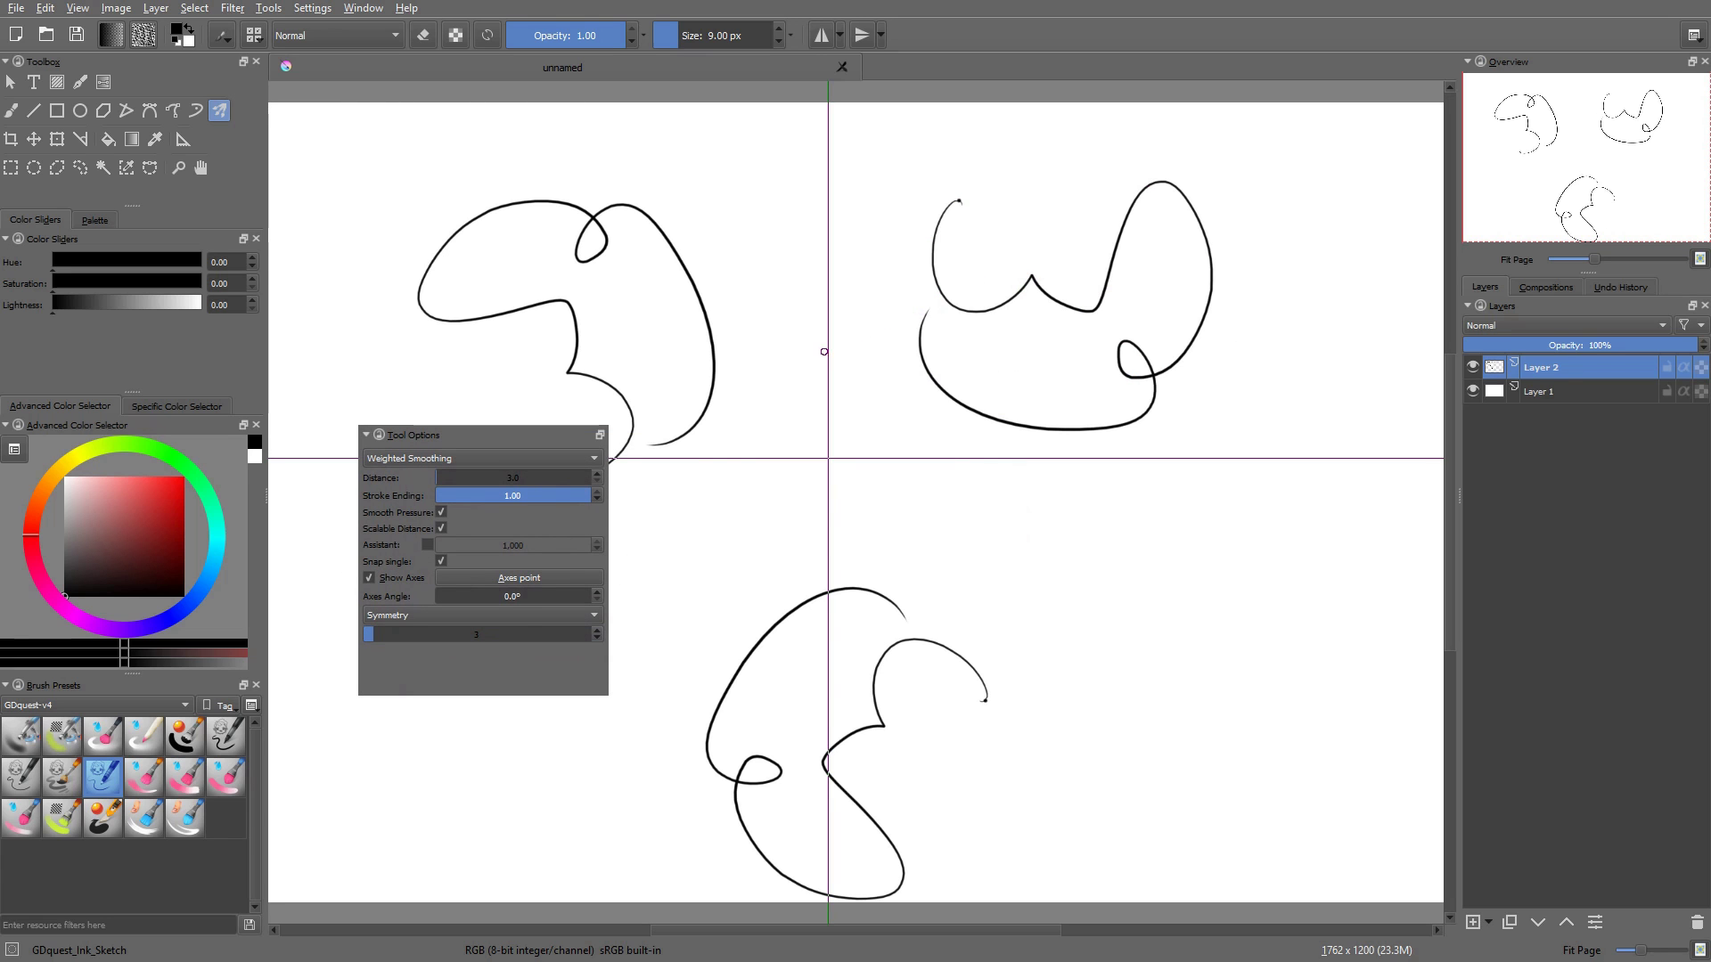
{"action": "key", "text": "Delete"}
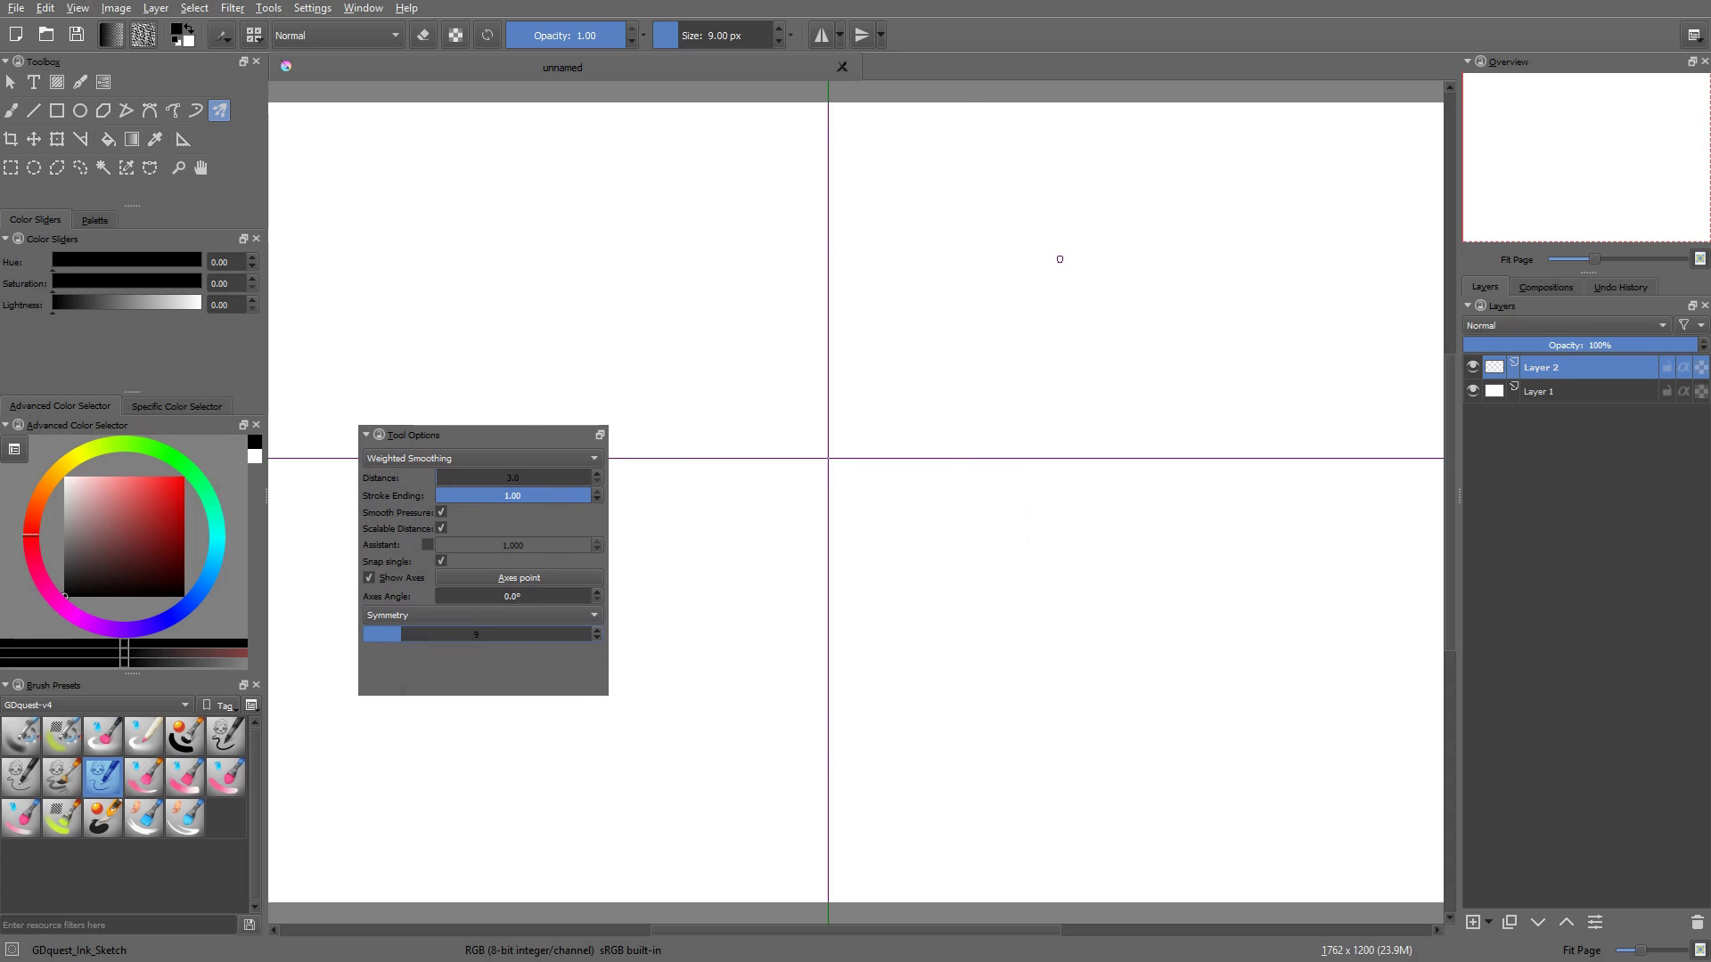
{"action": "mouse_move", "coordinate": [1051, 212]}
{"action": "left_mouse_down"}
{"action": "mouse_move", "coordinate": [1097, 328]}
{"action": "mouse_move", "coordinate": [1237, 254]}
{"action": "mouse_move", "coordinate": [1361, 278]}
{"action": "left_mouse_up"}
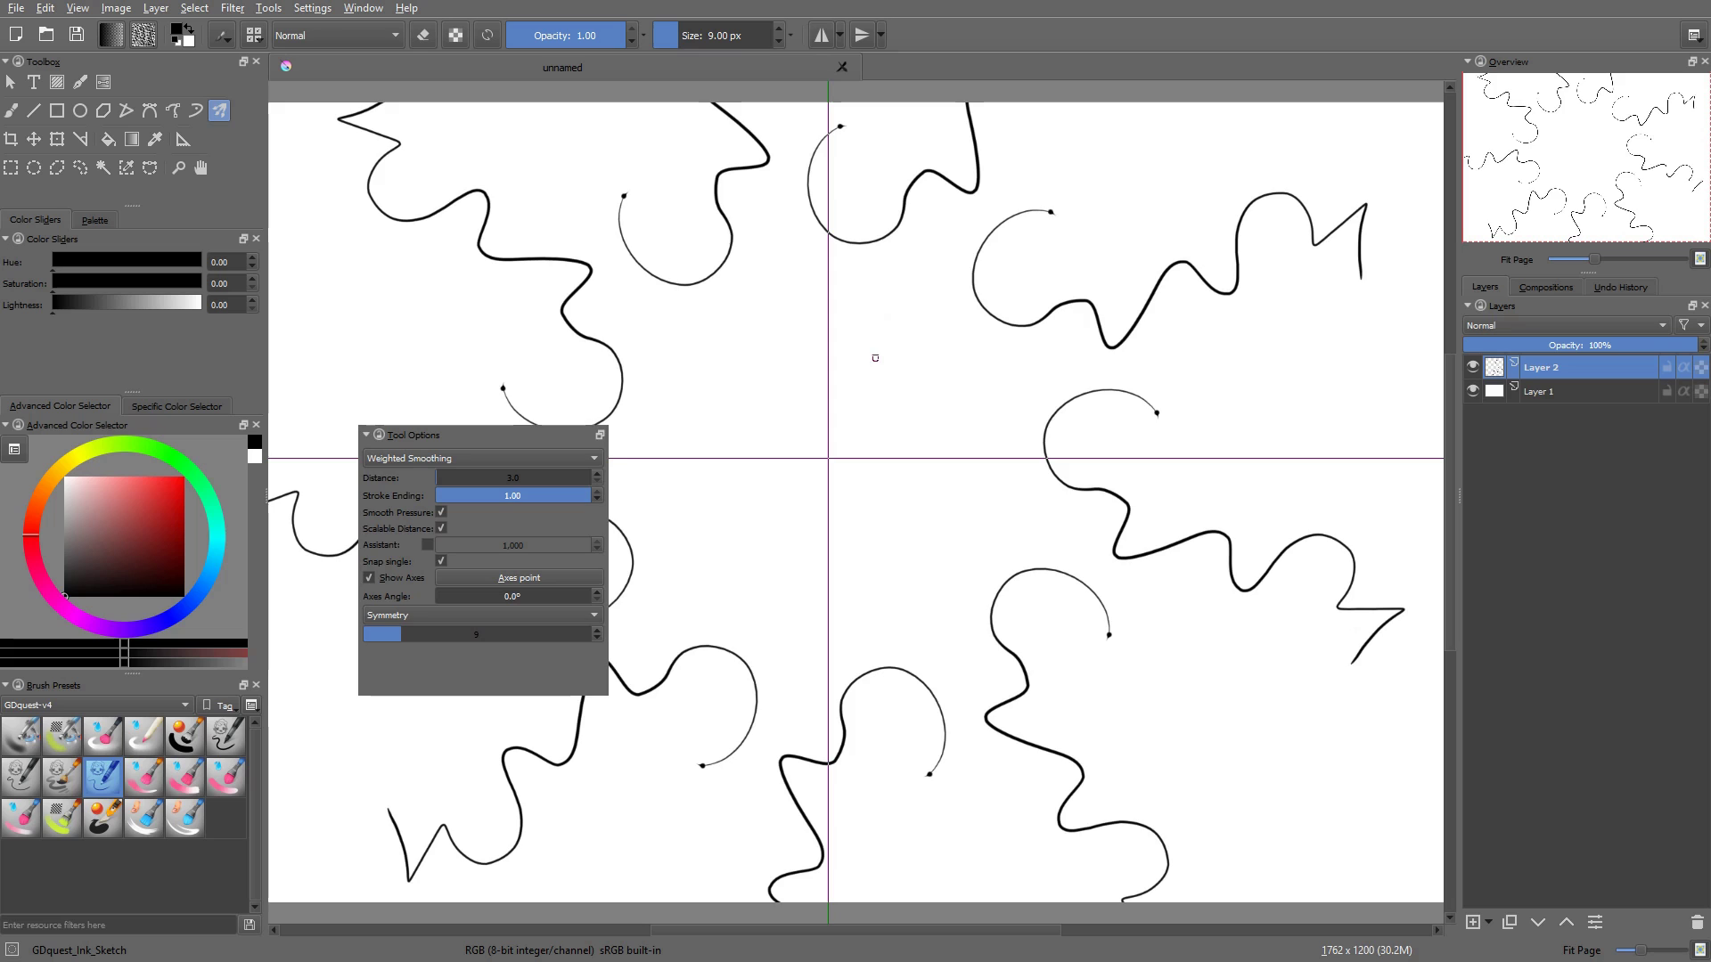
{"action": "key", "text": "Delete"}
Switch the multibrush to Mirror mode and test strokes mirrored across both axes
{"action": "left_click", "coordinate": [490, 613]}
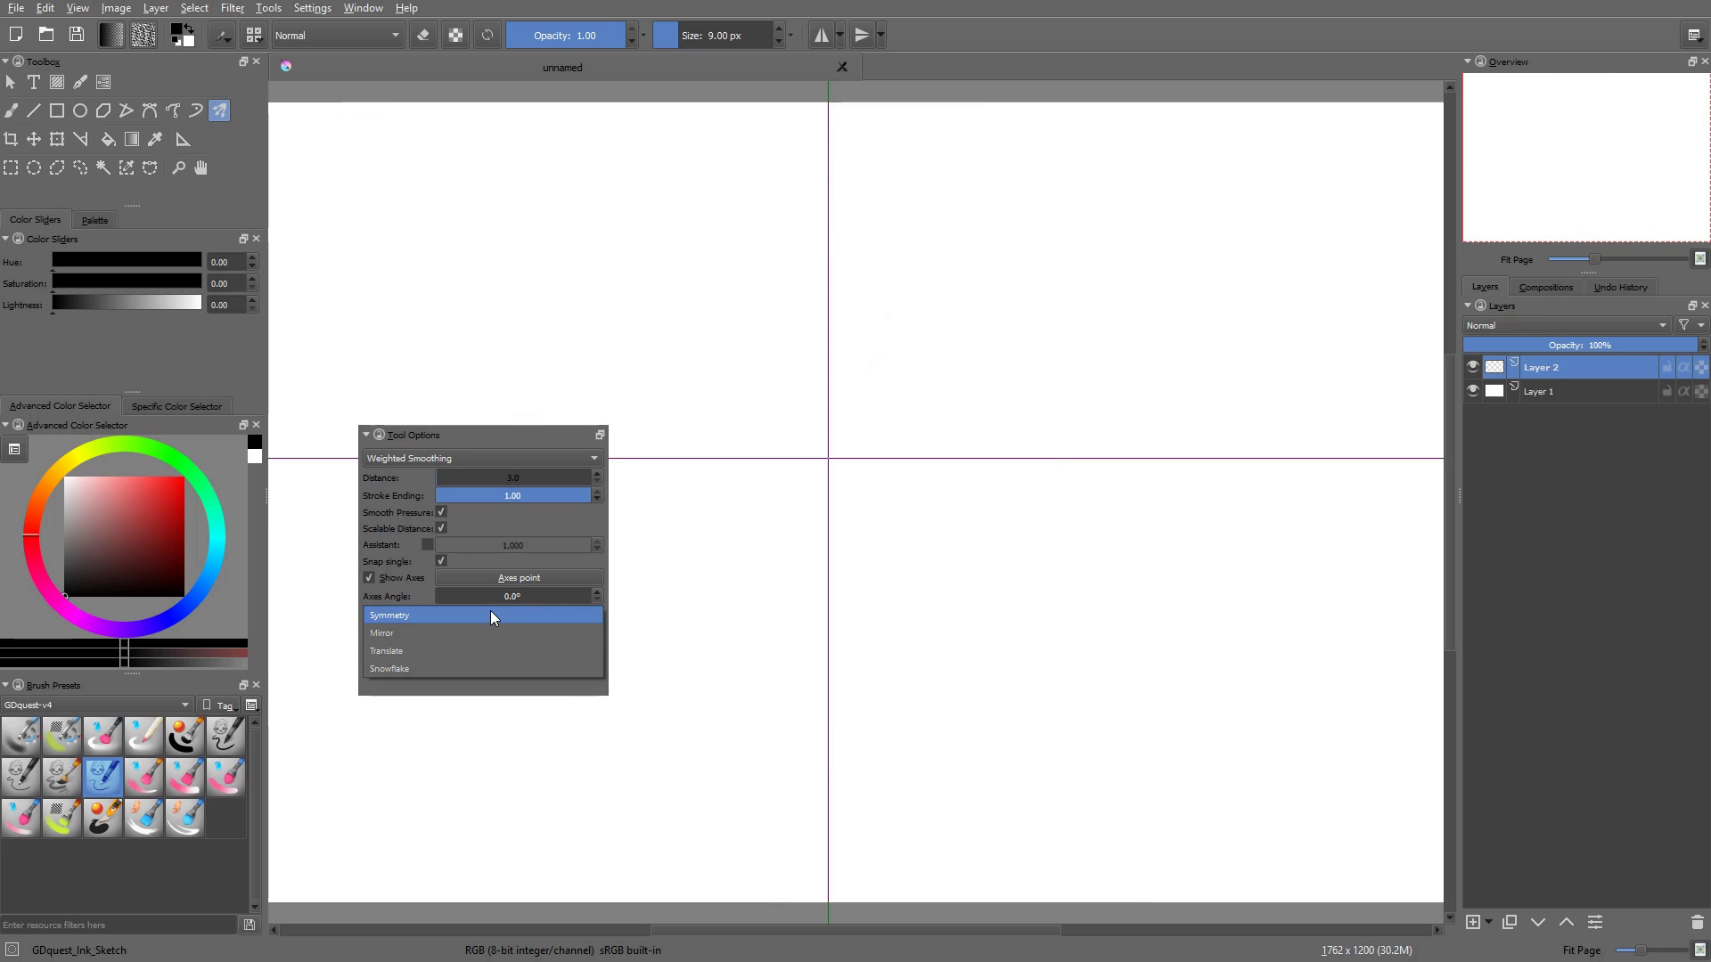
{"action": "left_click", "coordinate": [451, 633]}
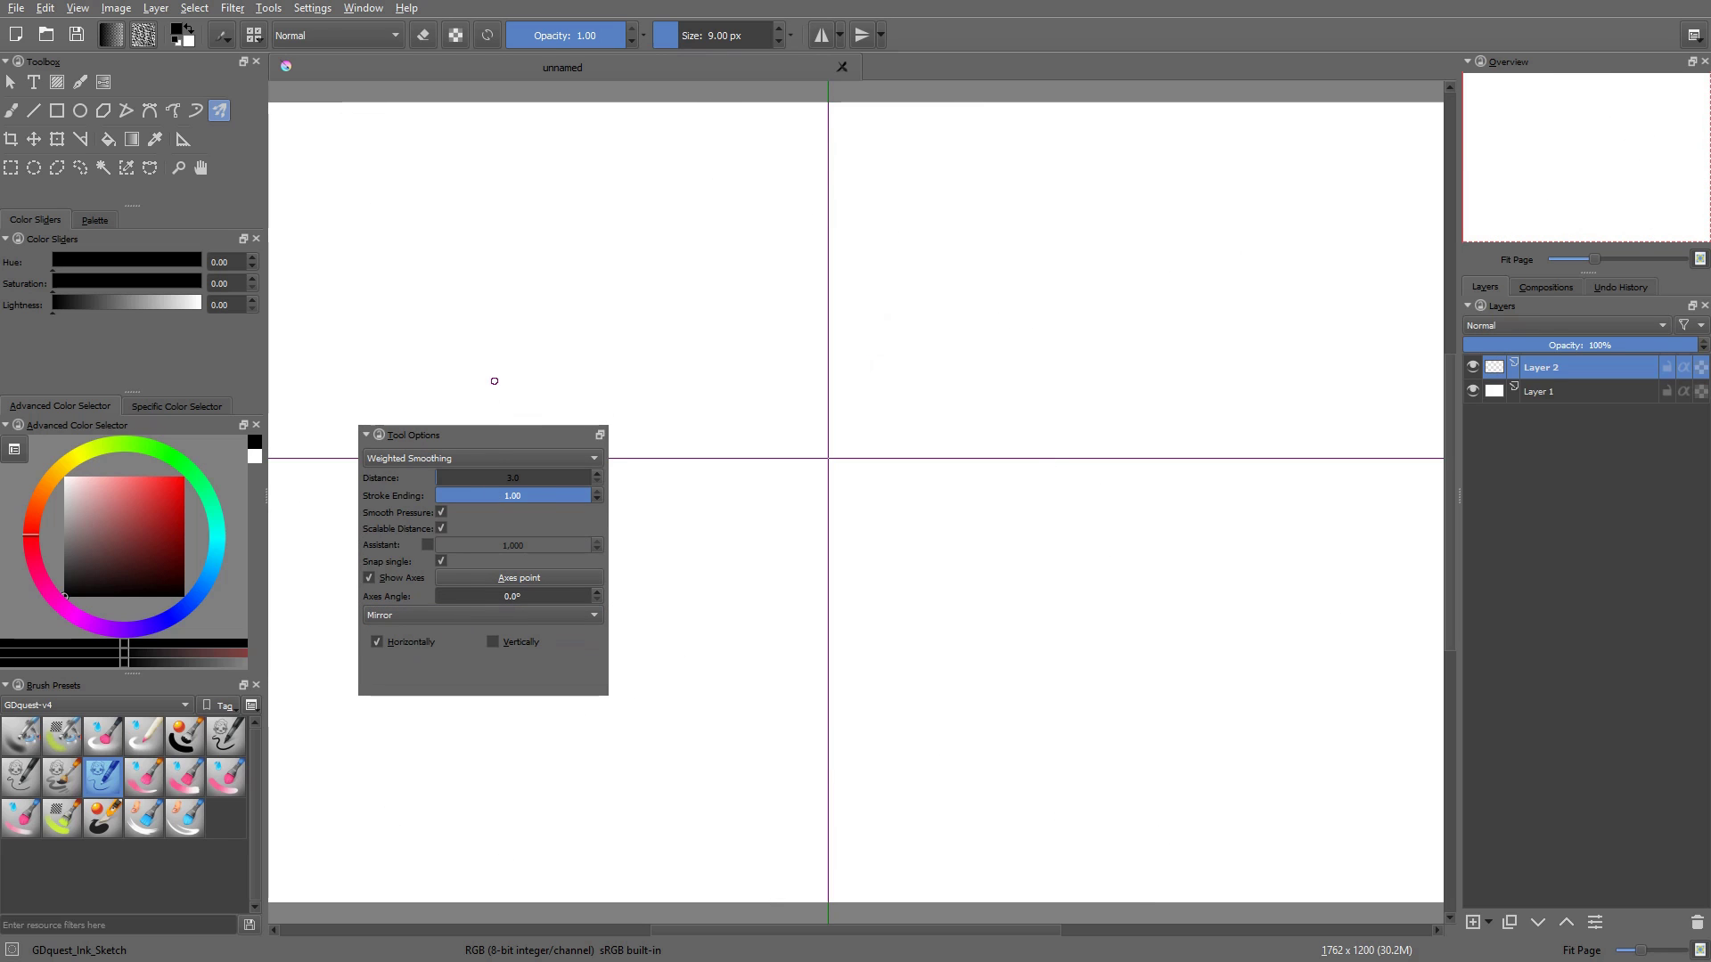
{"action": "left_click_drag", "start_coordinate": [493, 442], "coordinate": [545, 411]}
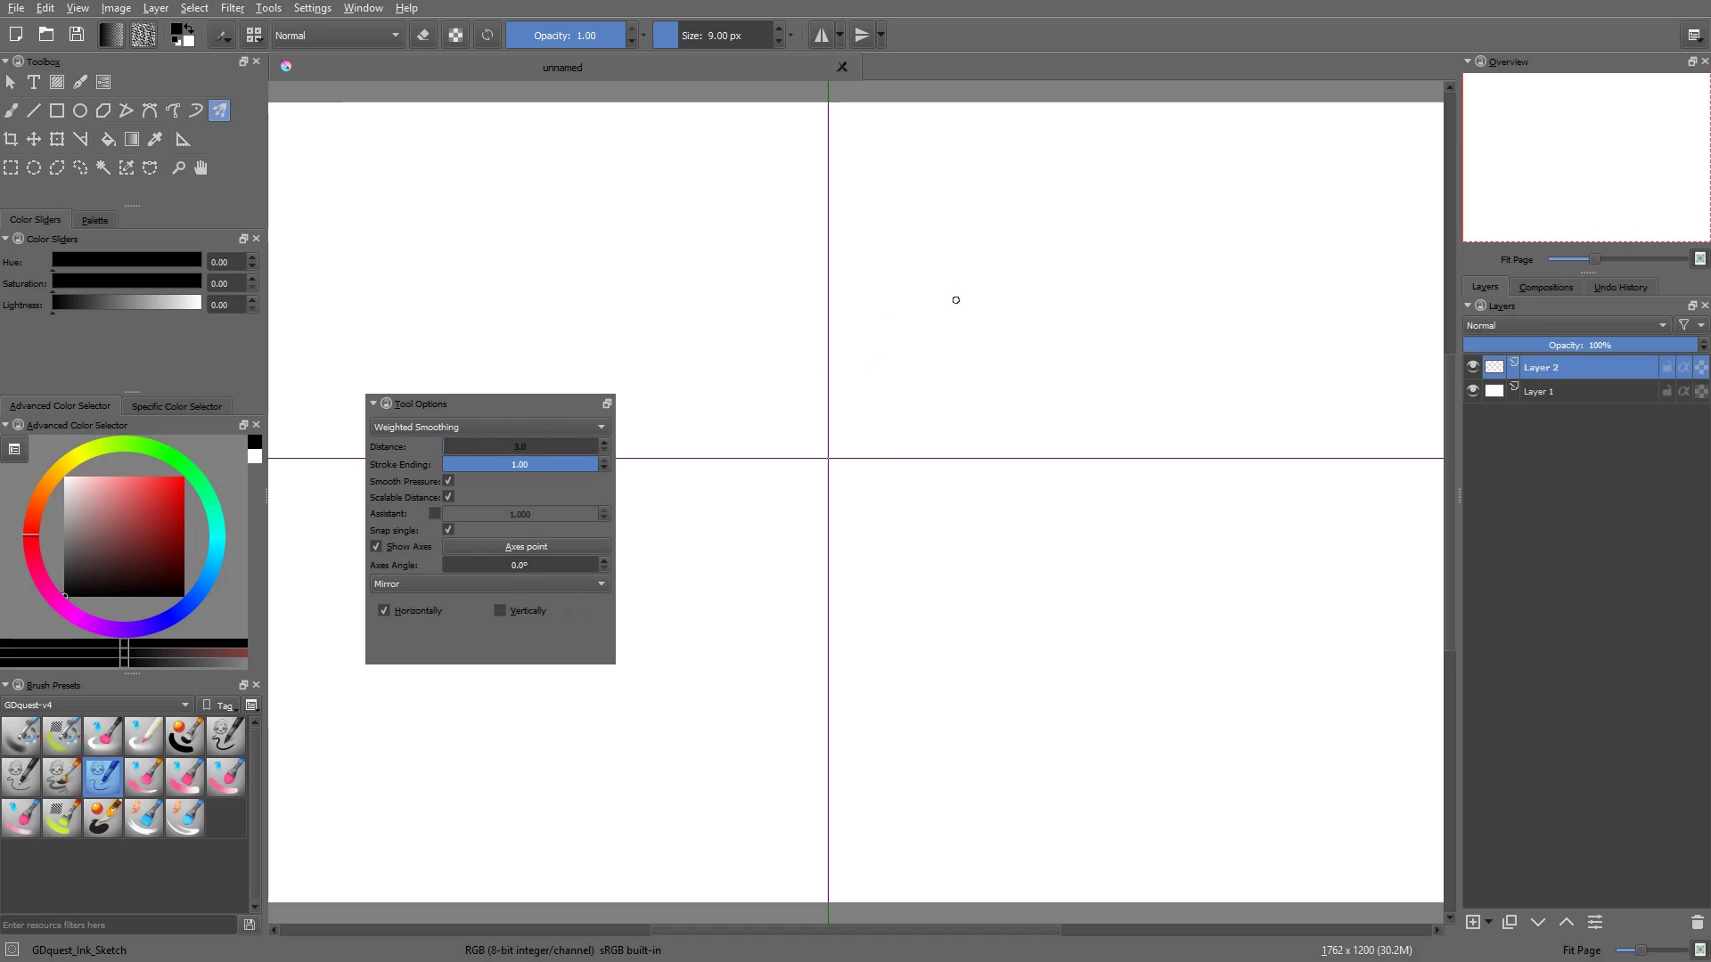
{"action": "mouse_move", "coordinate": [956, 300]}
{"action": "left_mouse_down"}
{"action": "mouse_move", "coordinate": [1126, 346]}
{"action": "mouse_move", "coordinate": [1207, 412]}
{"action": "left_mouse_up"}
{"action": "key", "text": "Delete"}
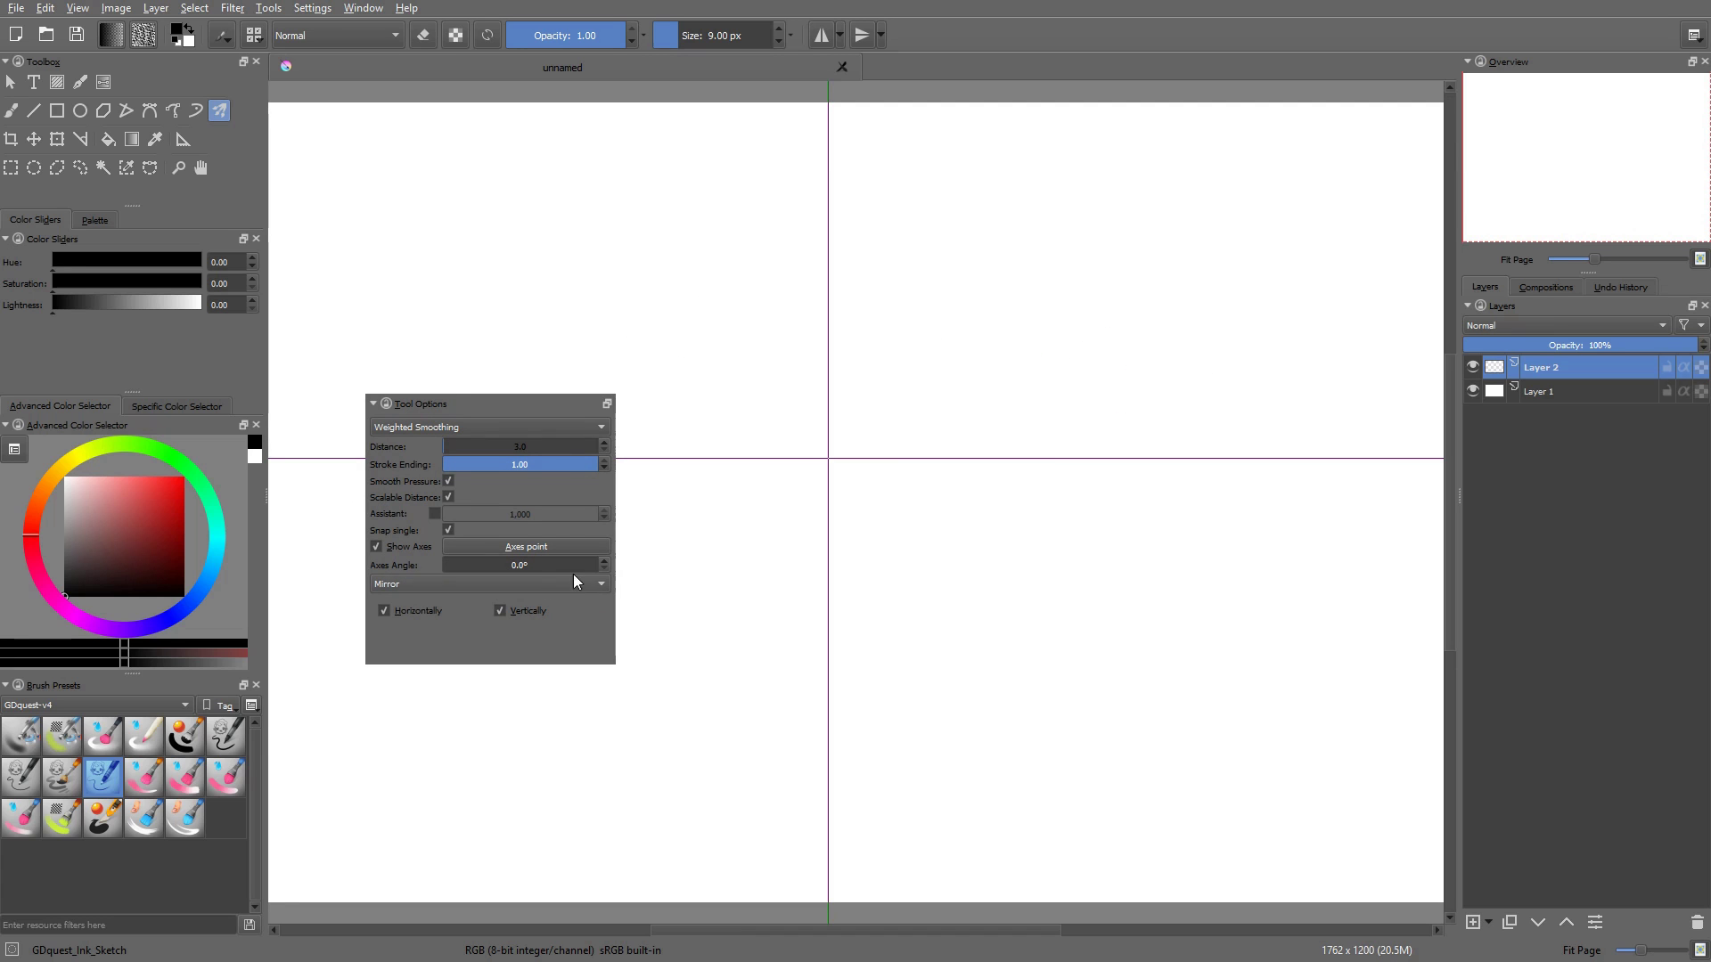
{"action": "mouse_move", "coordinate": [1016, 322]}
{"action": "left_mouse_down"}
{"action": "mouse_move", "coordinate": [1190, 304]}
{"action": "mouse_move", "coordinate": [1300, 244]}
{"action": "mouse_move", "coordinate": [1097, 180]}
{"action": "mouse_move", "coordinate": [957, 244]}
{"action": "left_mouse_up"}
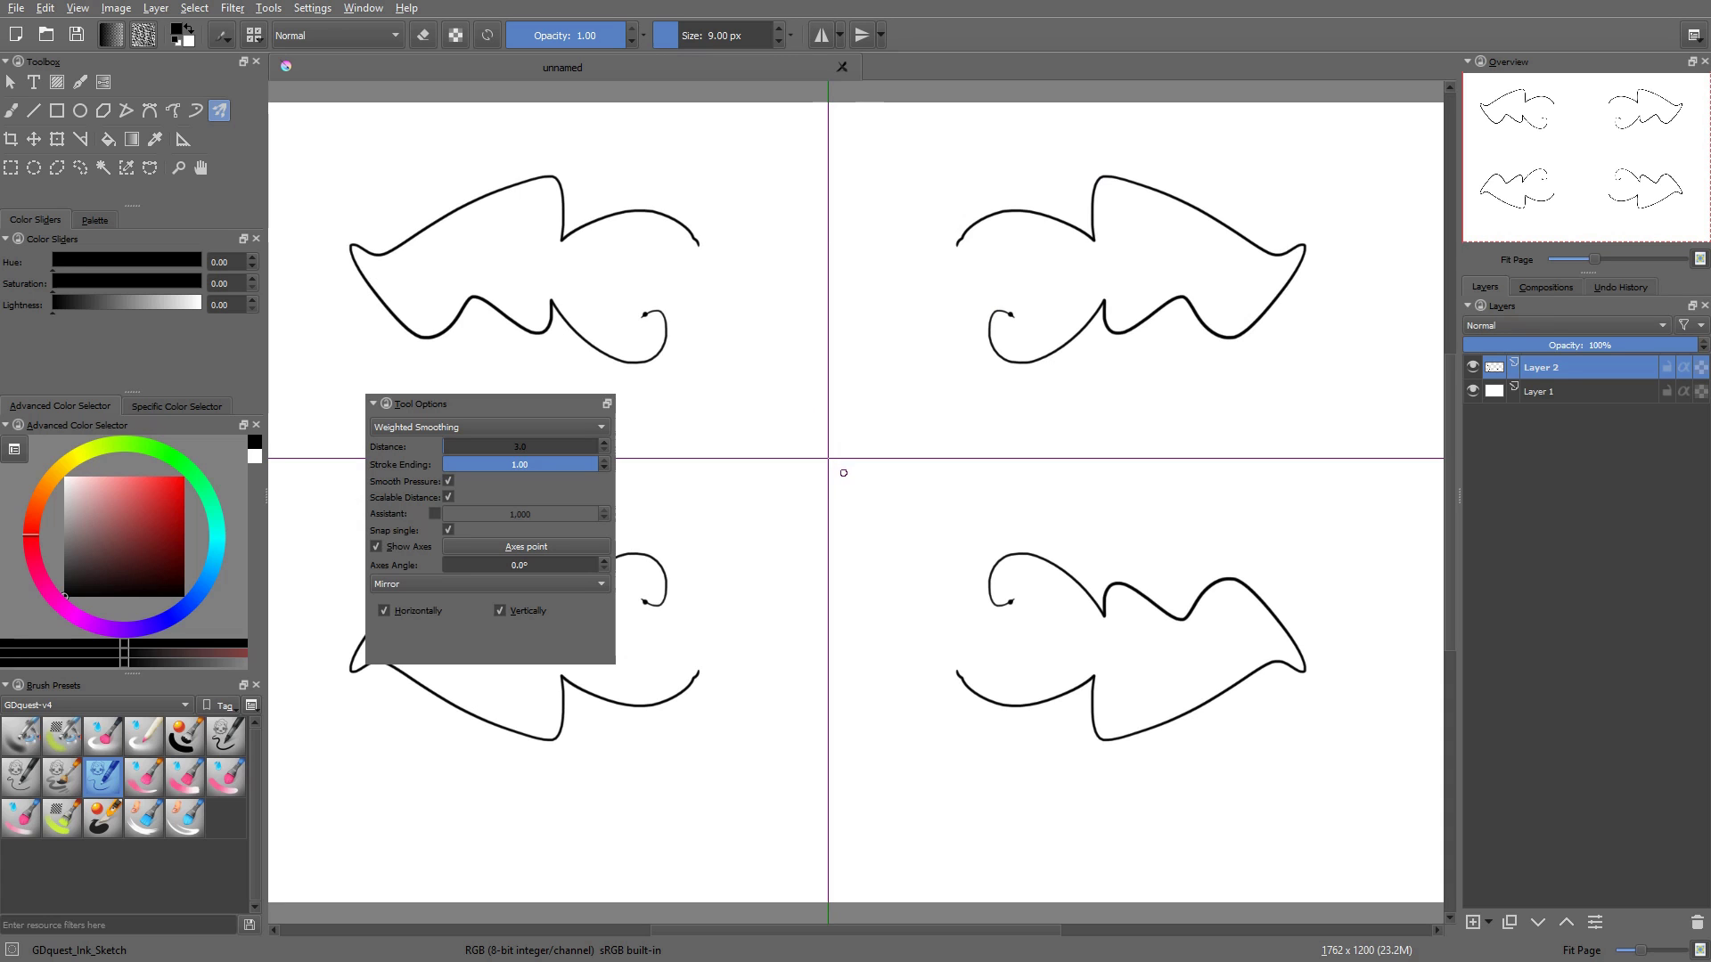
Try a 26.5° axes tilt, reset it to 0°, enable horizontal mirroring, and paint a four-quadrant stroke
{"action": "left_click_drag", "start_coordinate": [462, 563], "coordinate": [488, 561]}
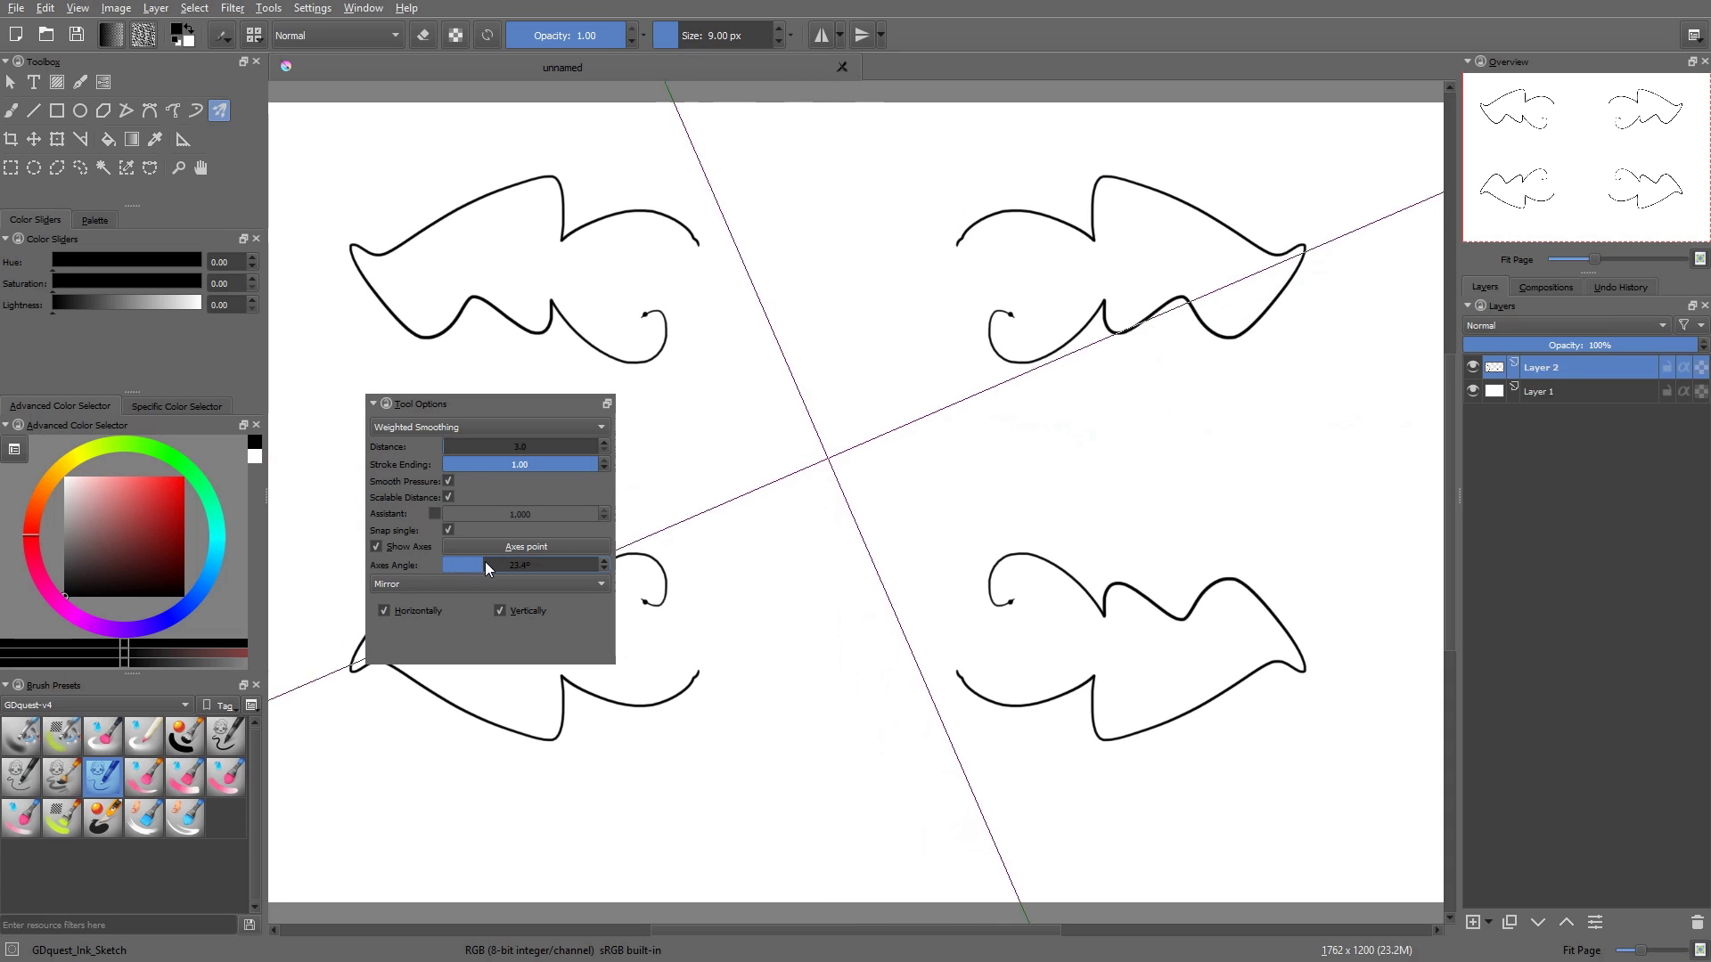
{"action": "key", "text": "Delete"}
{"action": "left_click_drag", "start_coordinate": [1041, 486], "coordinate": [1299, 456]}
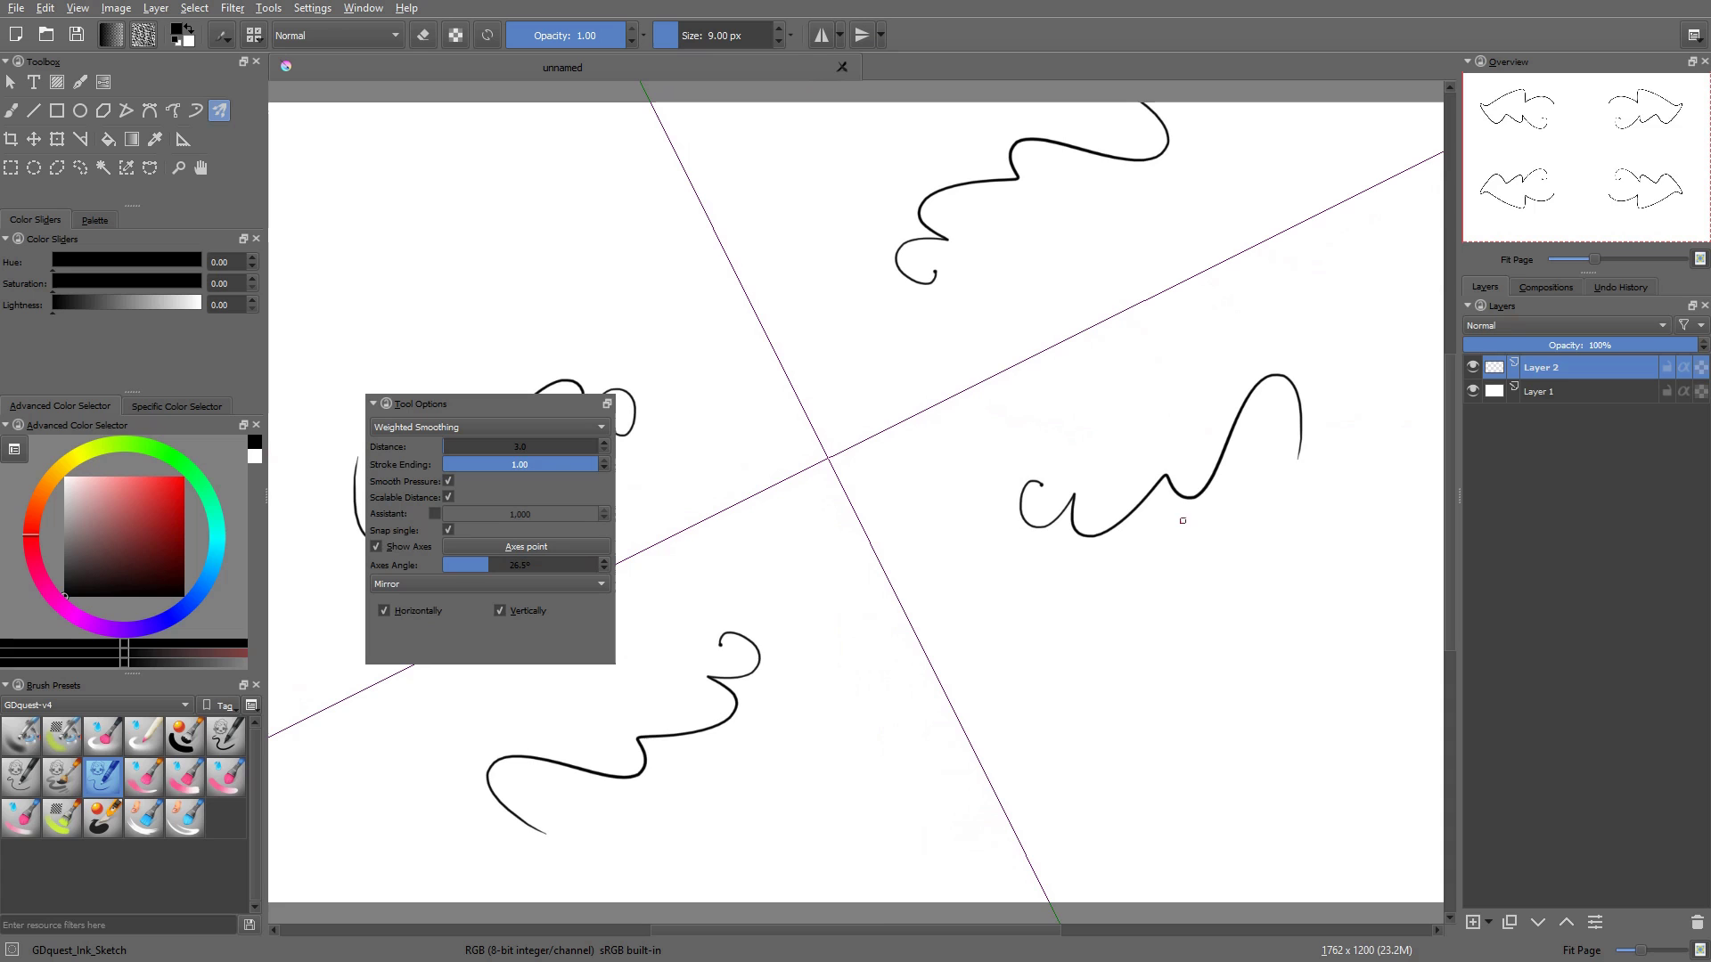
{"action": "key", "text": "Delete"}
{"action": "left_click_drag", "start_coordinate": [525, 565], "coordinate": [500, 575]}
{"action": "left_click", "coordinate": [821, 36]}
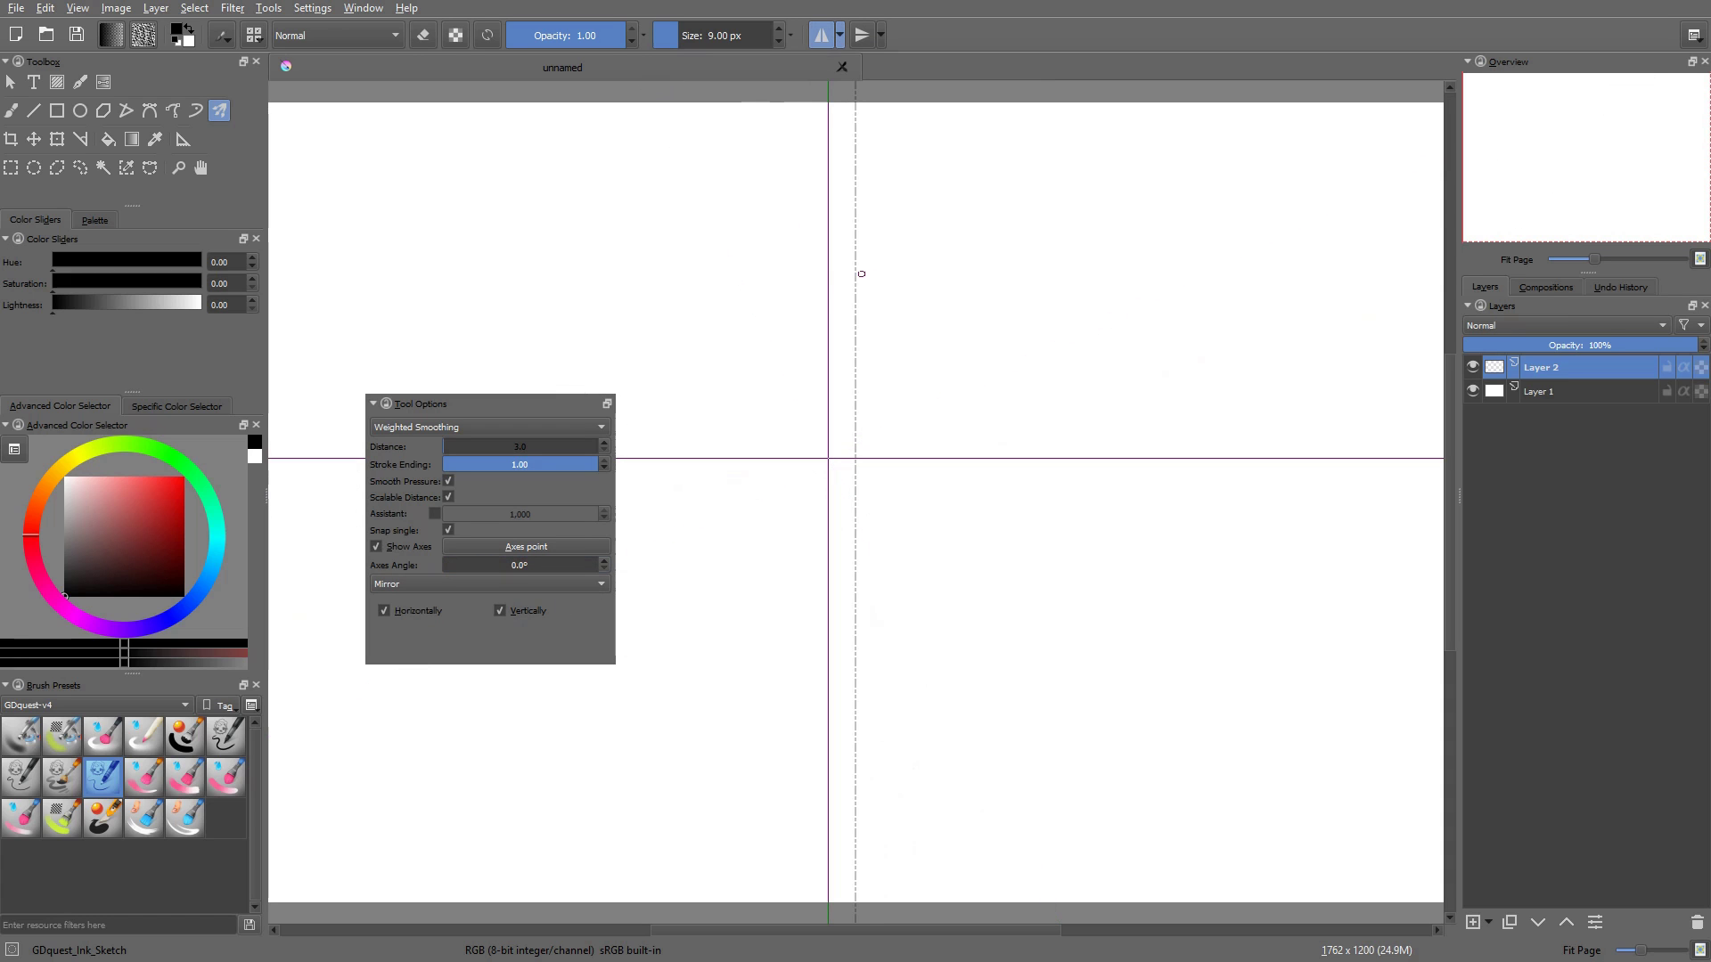
{"action": "mouse_move", "coordinate": [1064, 300]}
{"action": "left_mouse_down"}
{"action": "mouse_move", "coordinate": [1109, 362]}
{"action": "mouse_move", "coordinate": [978, 386]}
{"action": "mouse_move", "coordinate": [927, 314]}
{"action": "left_mouse_up"}
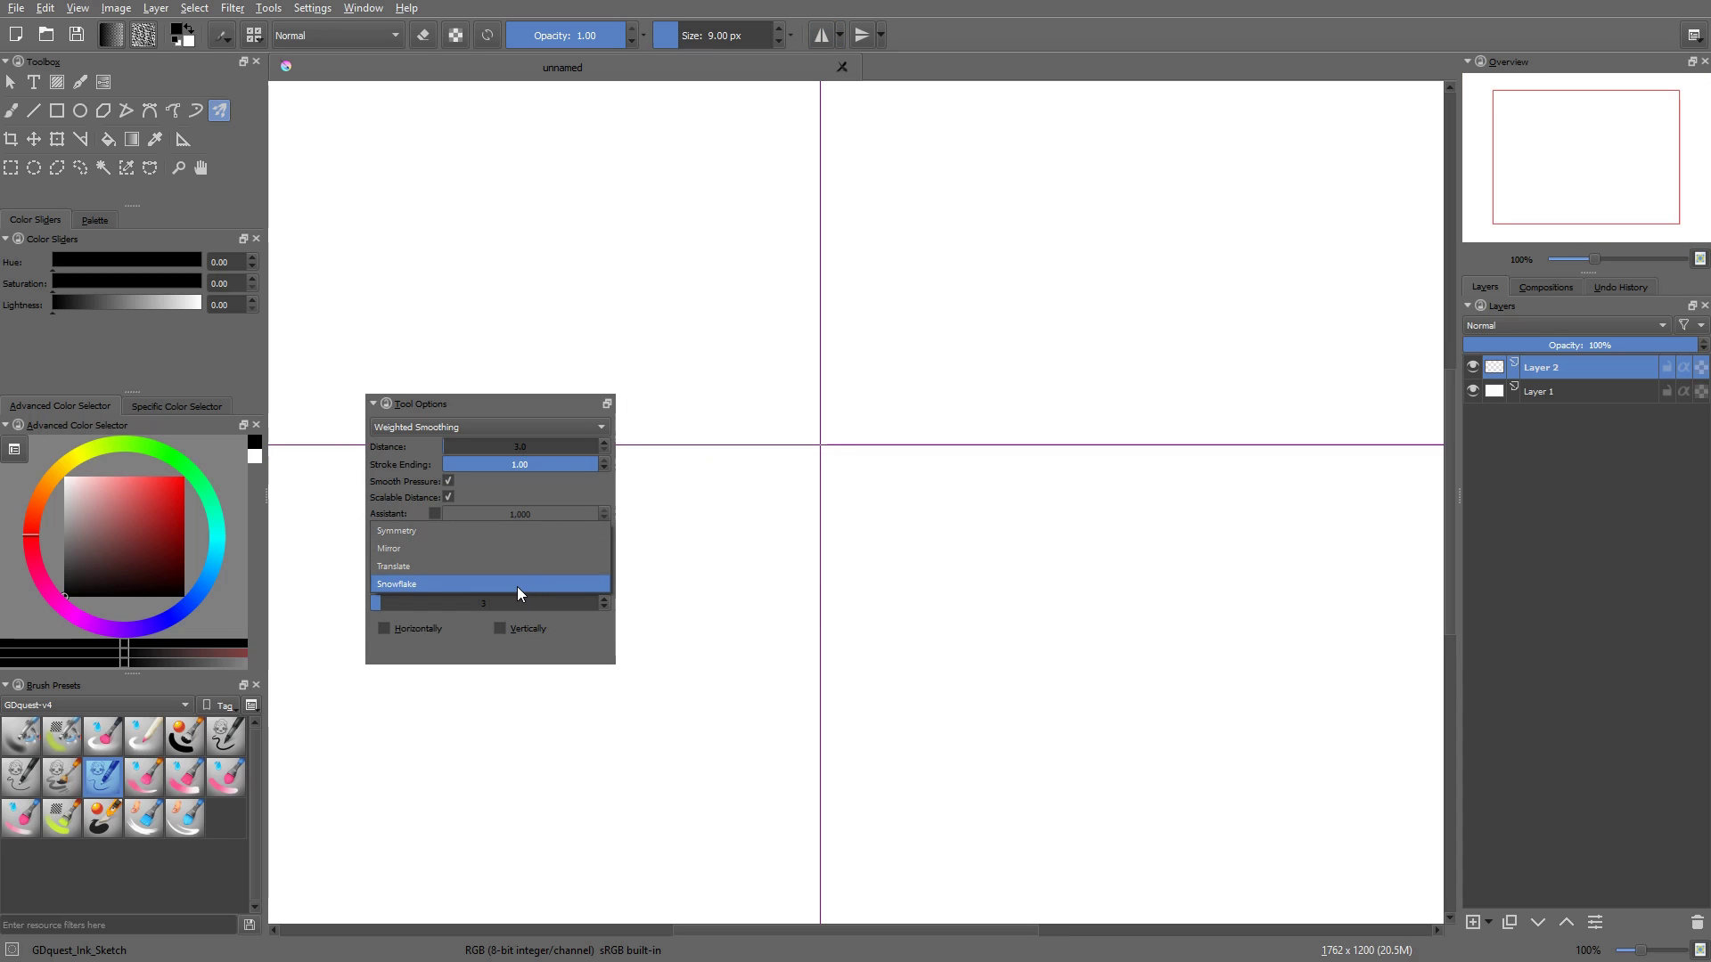
Switch the multibrush type to Snowflake in Tool Options
{"action": "left_click", "coordinate": [521, 585]}
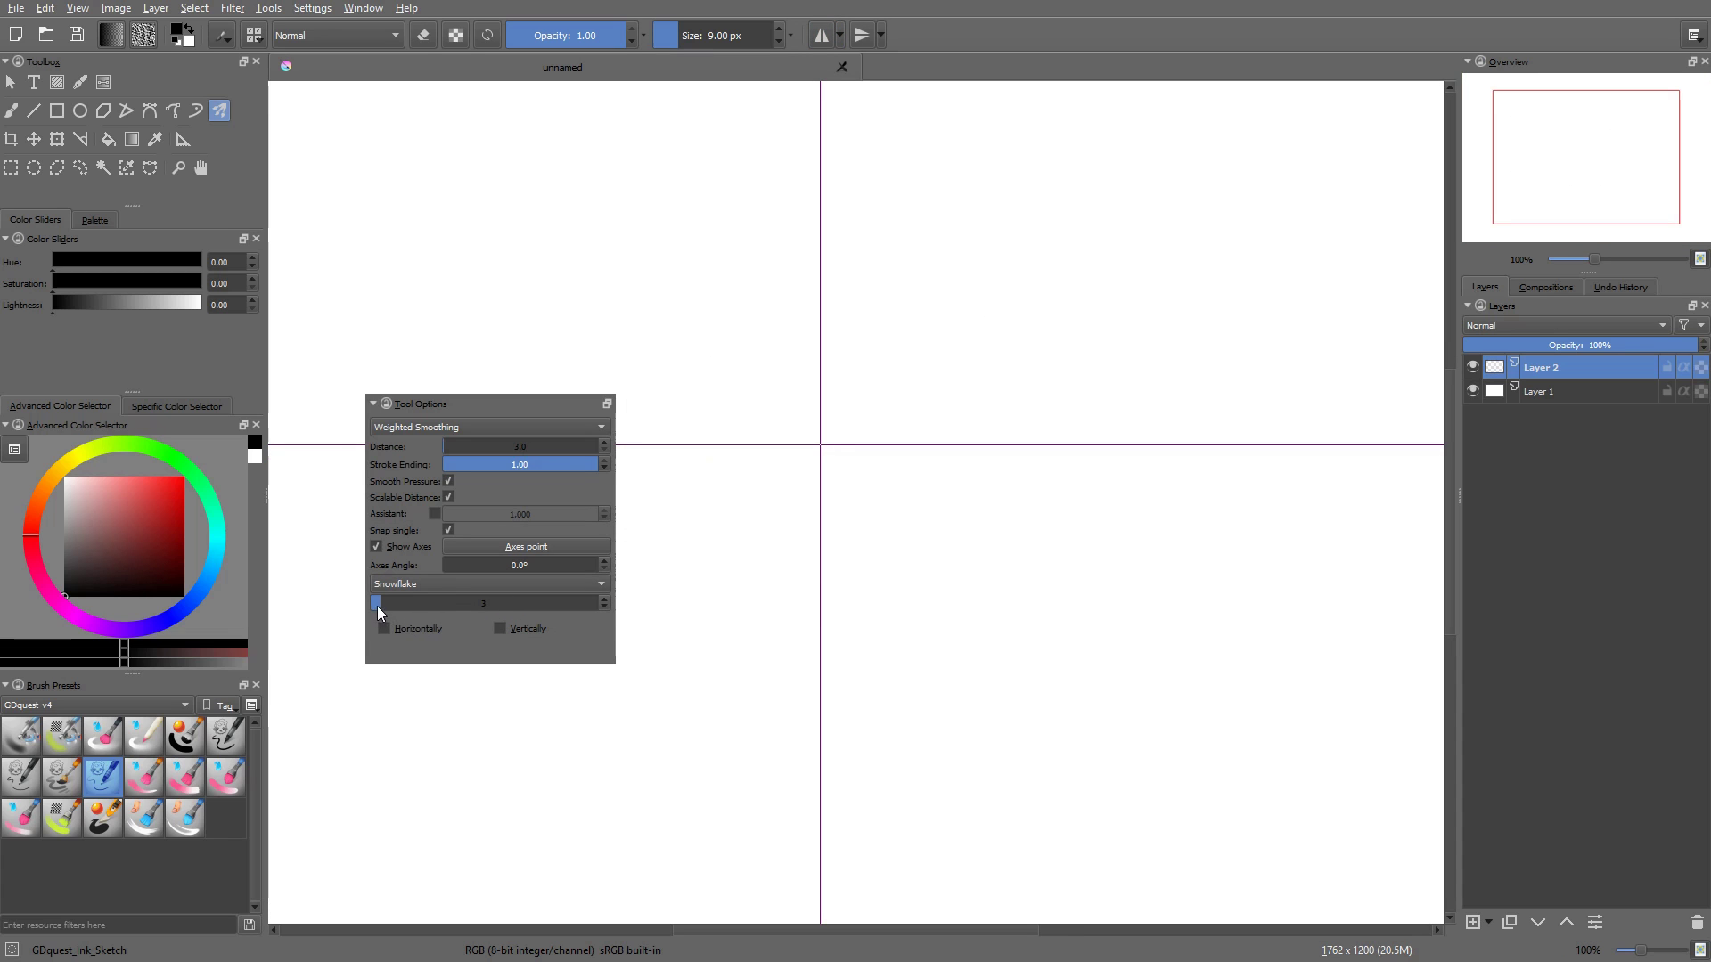
{"action": "left_click", "coordinate": [398, 582]}
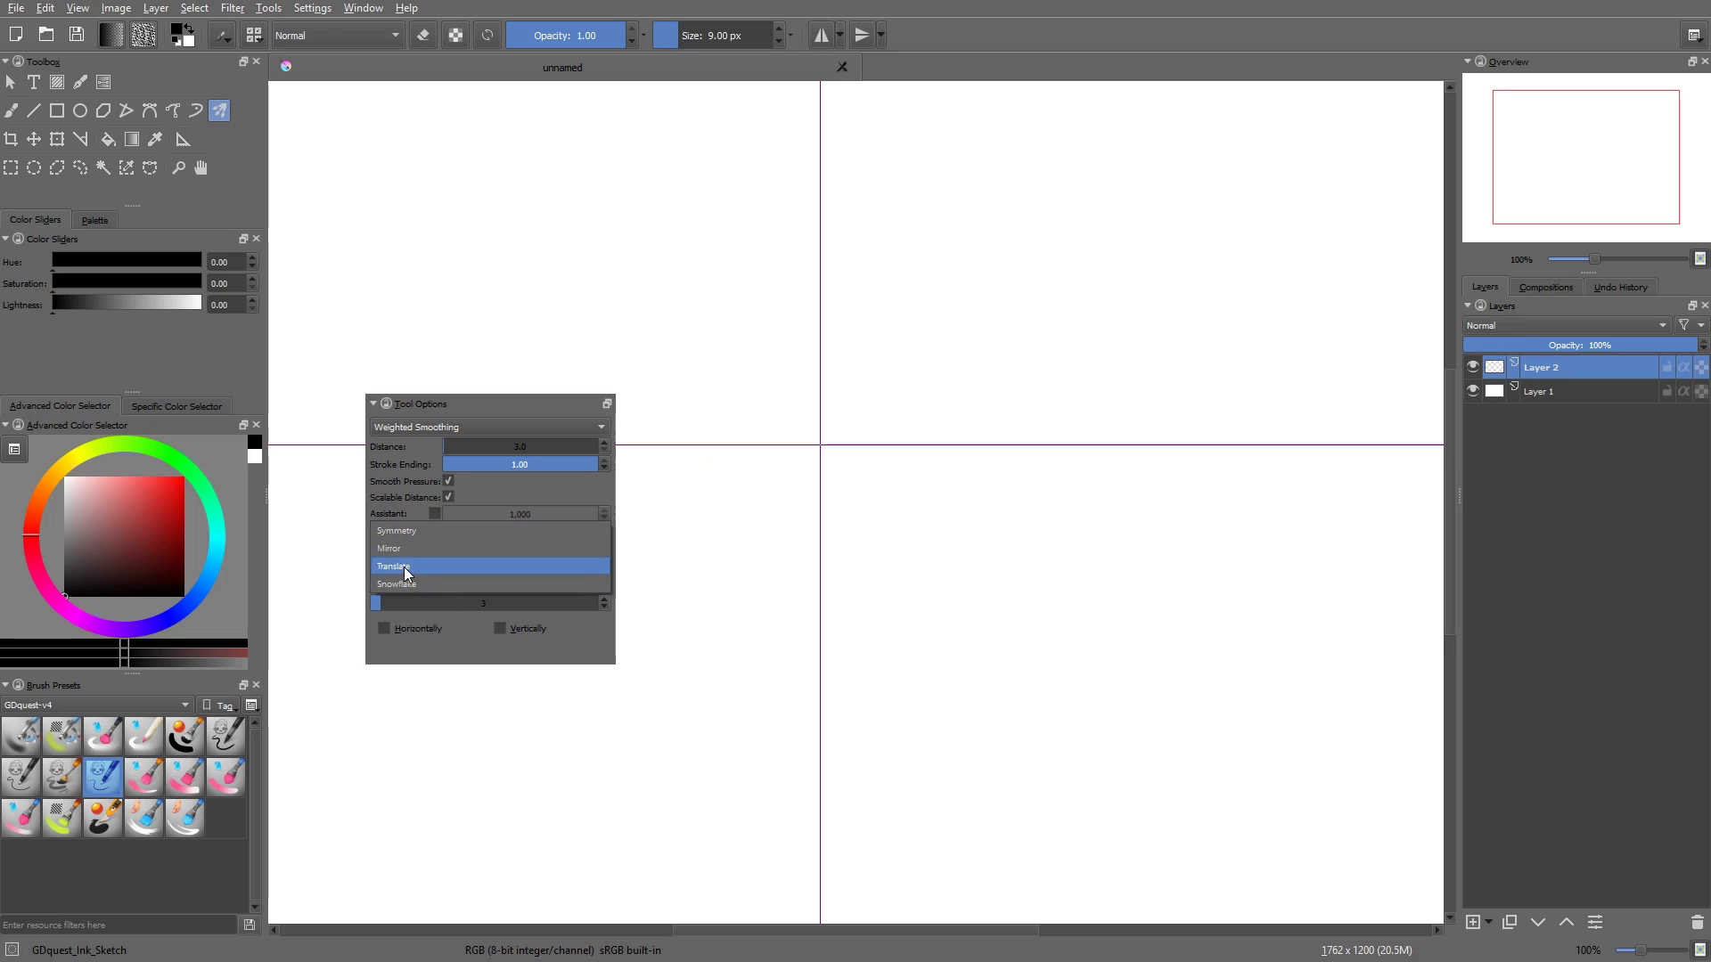
{"action": "left_click", "coordinate": [410, 581]}
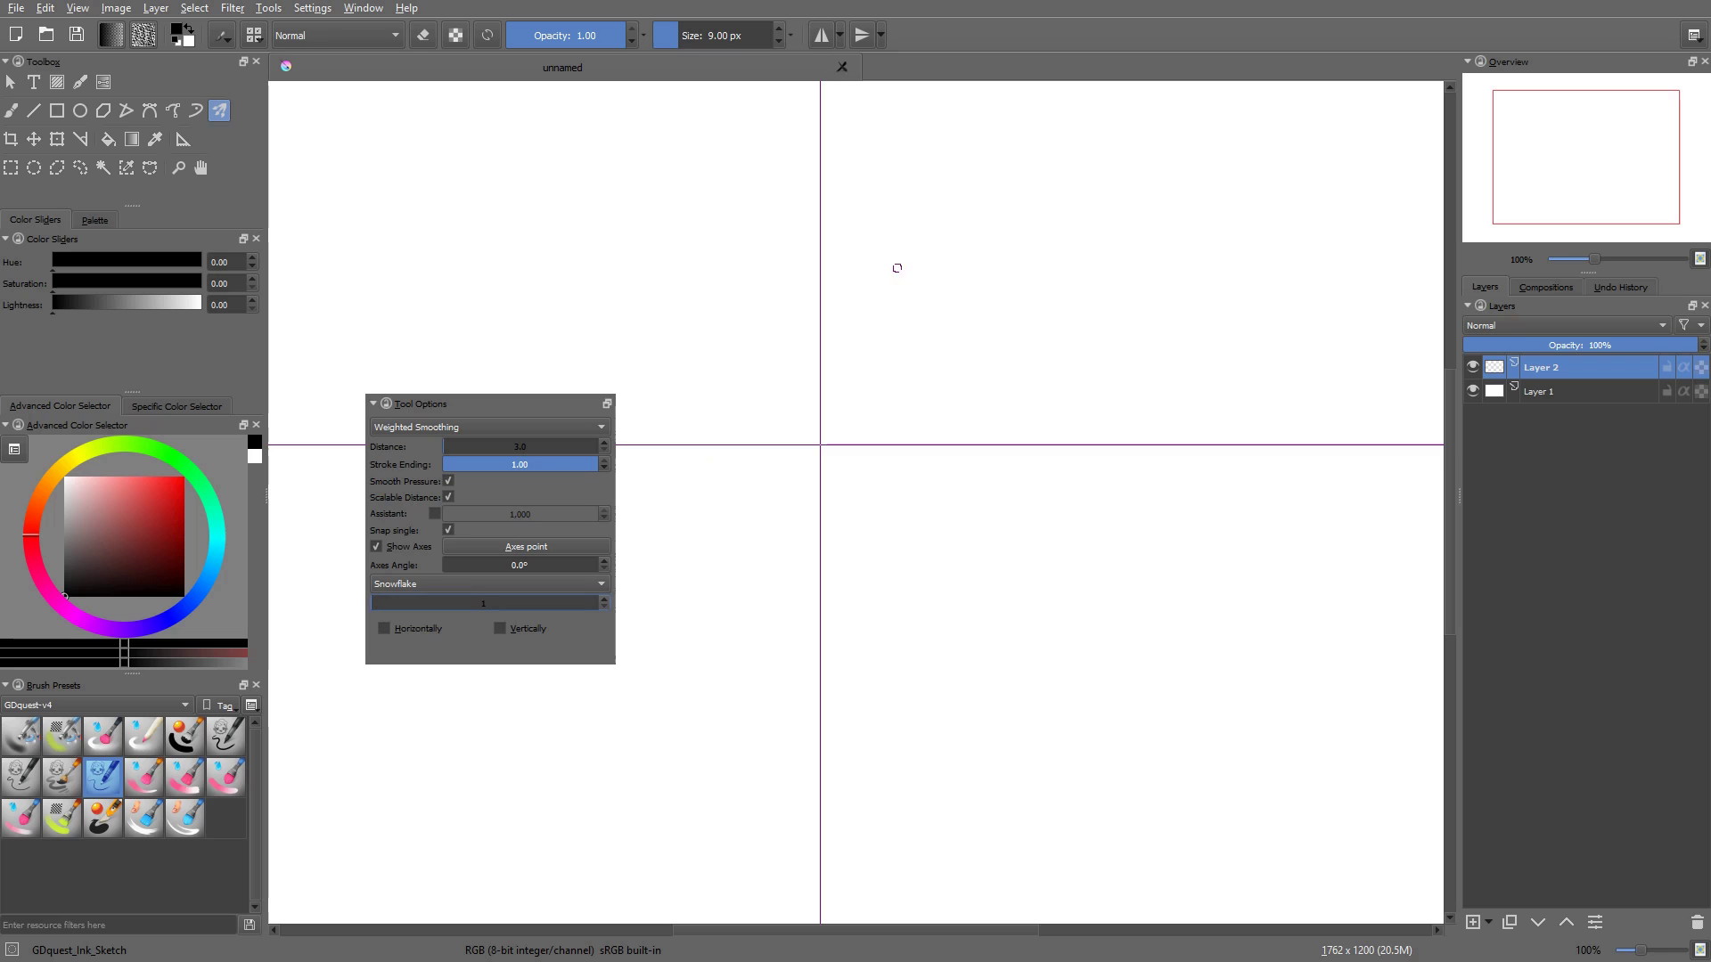
Paint curvy test strokes, clearing between them, mirrored into four snowflake copies
{"action": "left_click_drag", "start_coordinate": [898, 267], "coordinate": [1082, 370]}
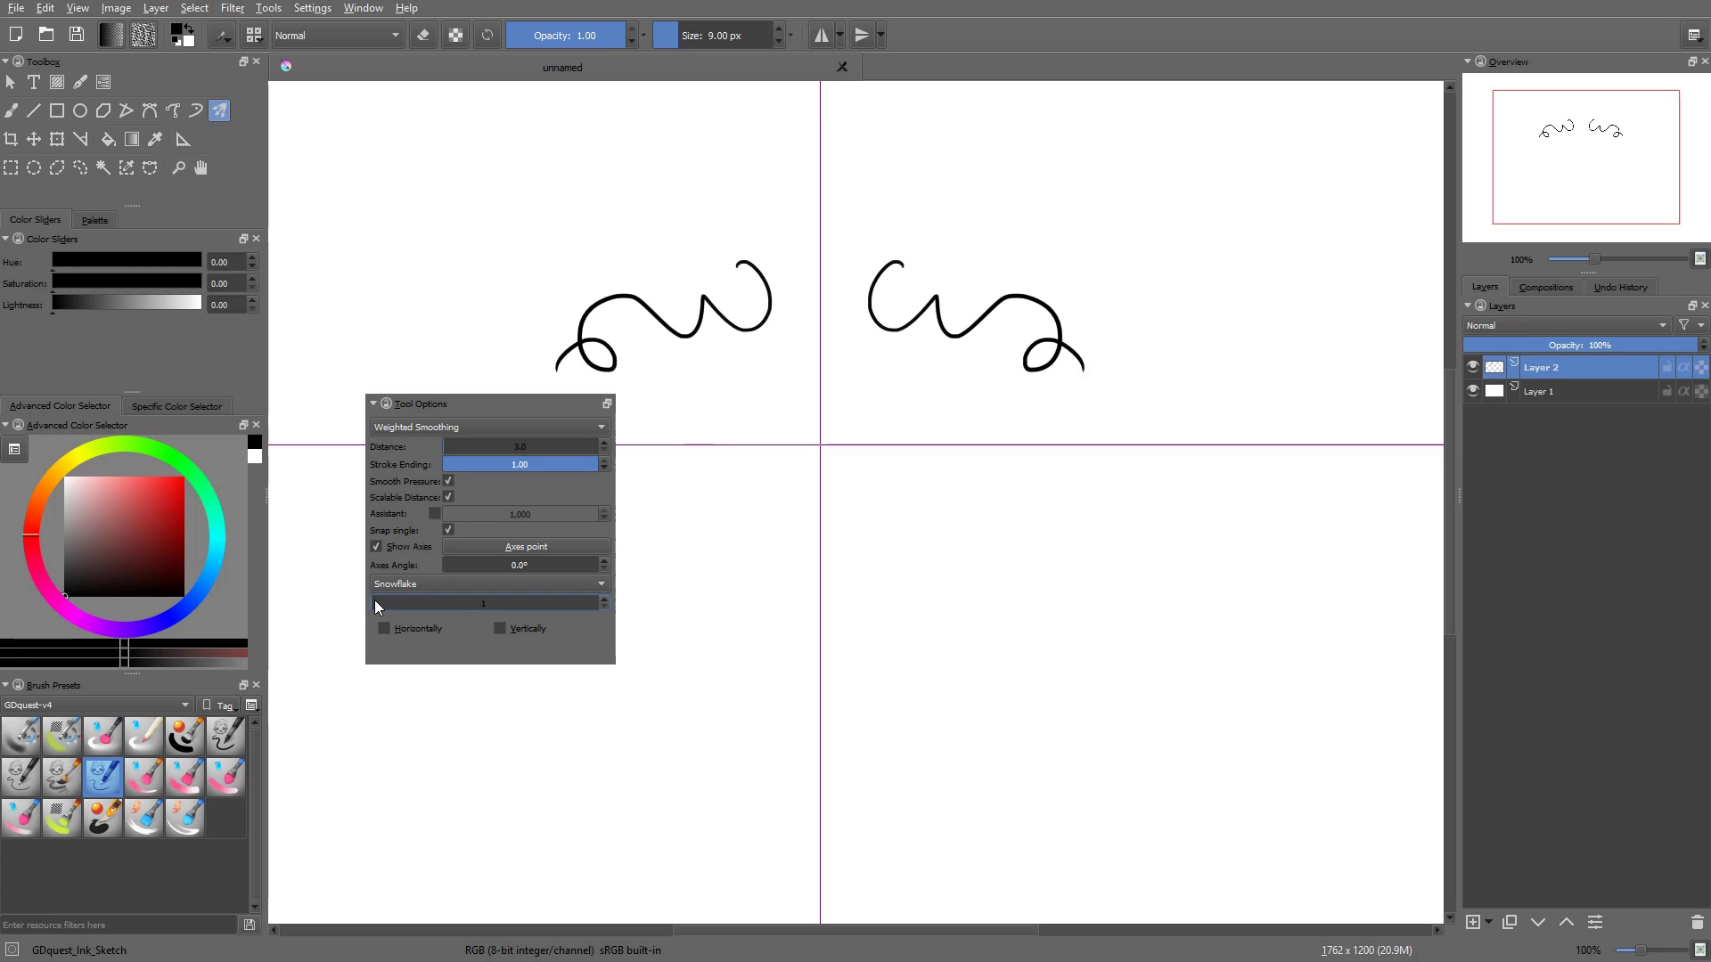
{"action": "key", "text": "Delete"}
{"action": "mouse_move", "coordinate": [927, 234]}
{"action": "left_mouse_down"}
{"action": "mouse_move", "coordinate": [968, 269]}
{"action": "mouse_move", "coordinate": [1036, 285]}
{"action": "mouse_move", "coordinate": [1125, 271]}
{"action": "mouse_move", "coordinate": [1035, 359]}
{"action": "left_mouse_up"}
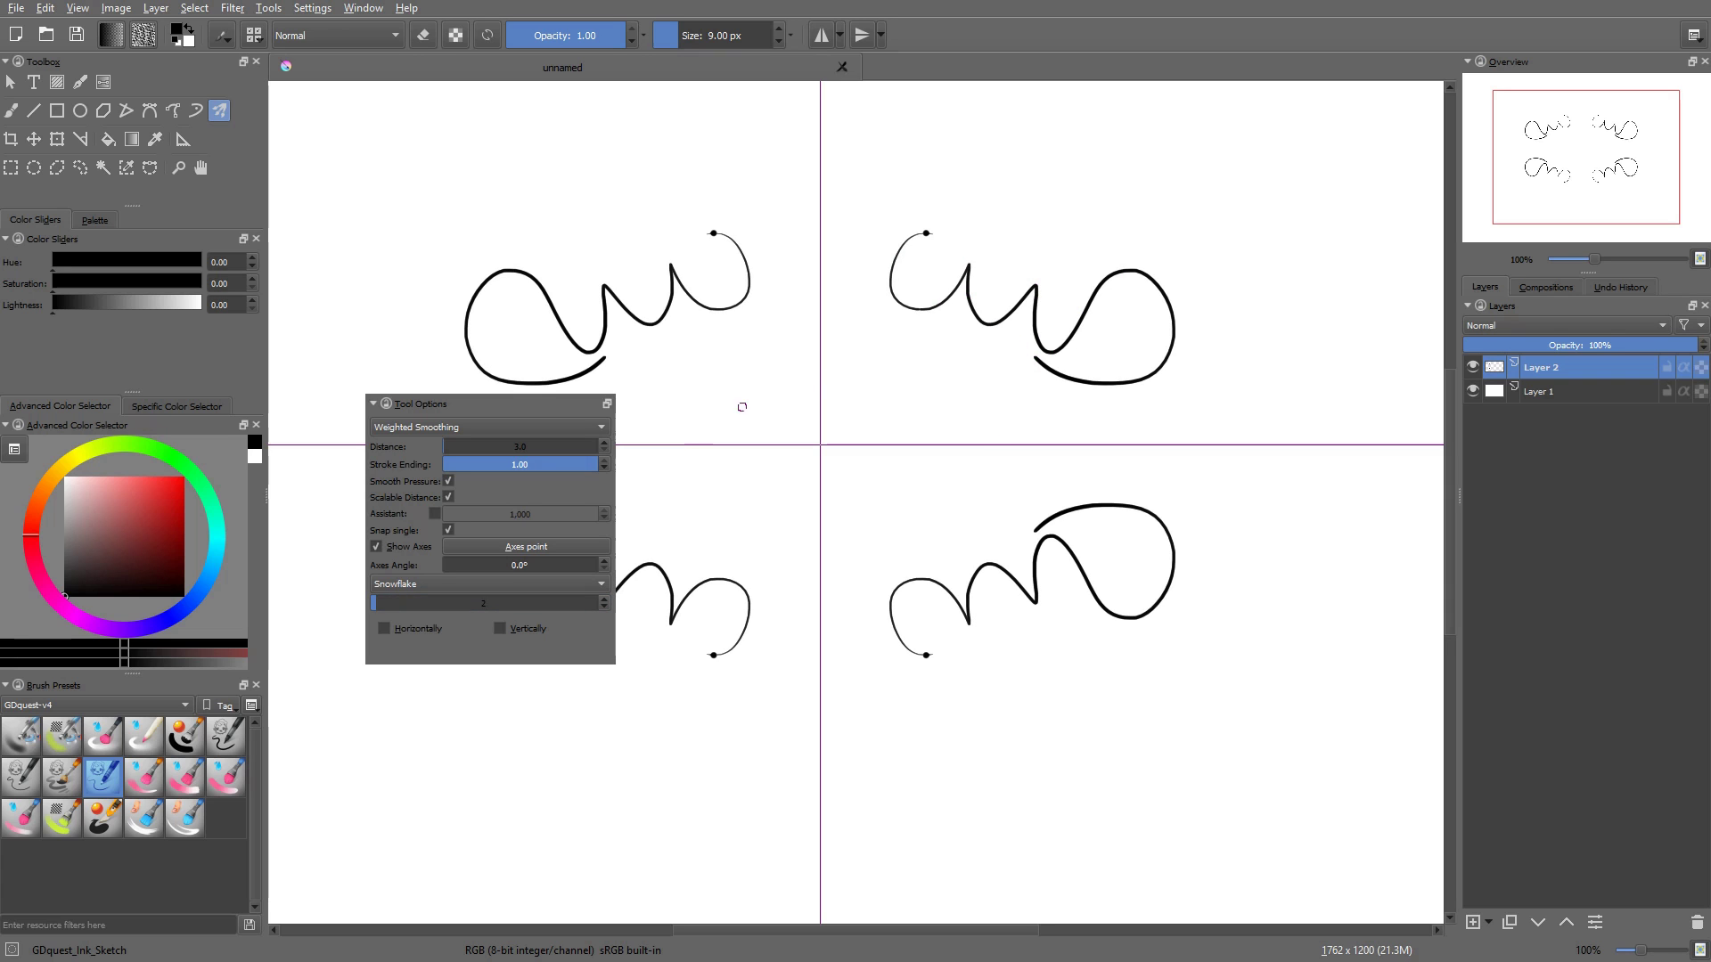
Paint a stroke repeated around the centre, then hide the symmetry axis lines
{"action": "key", "text": "Delete"}
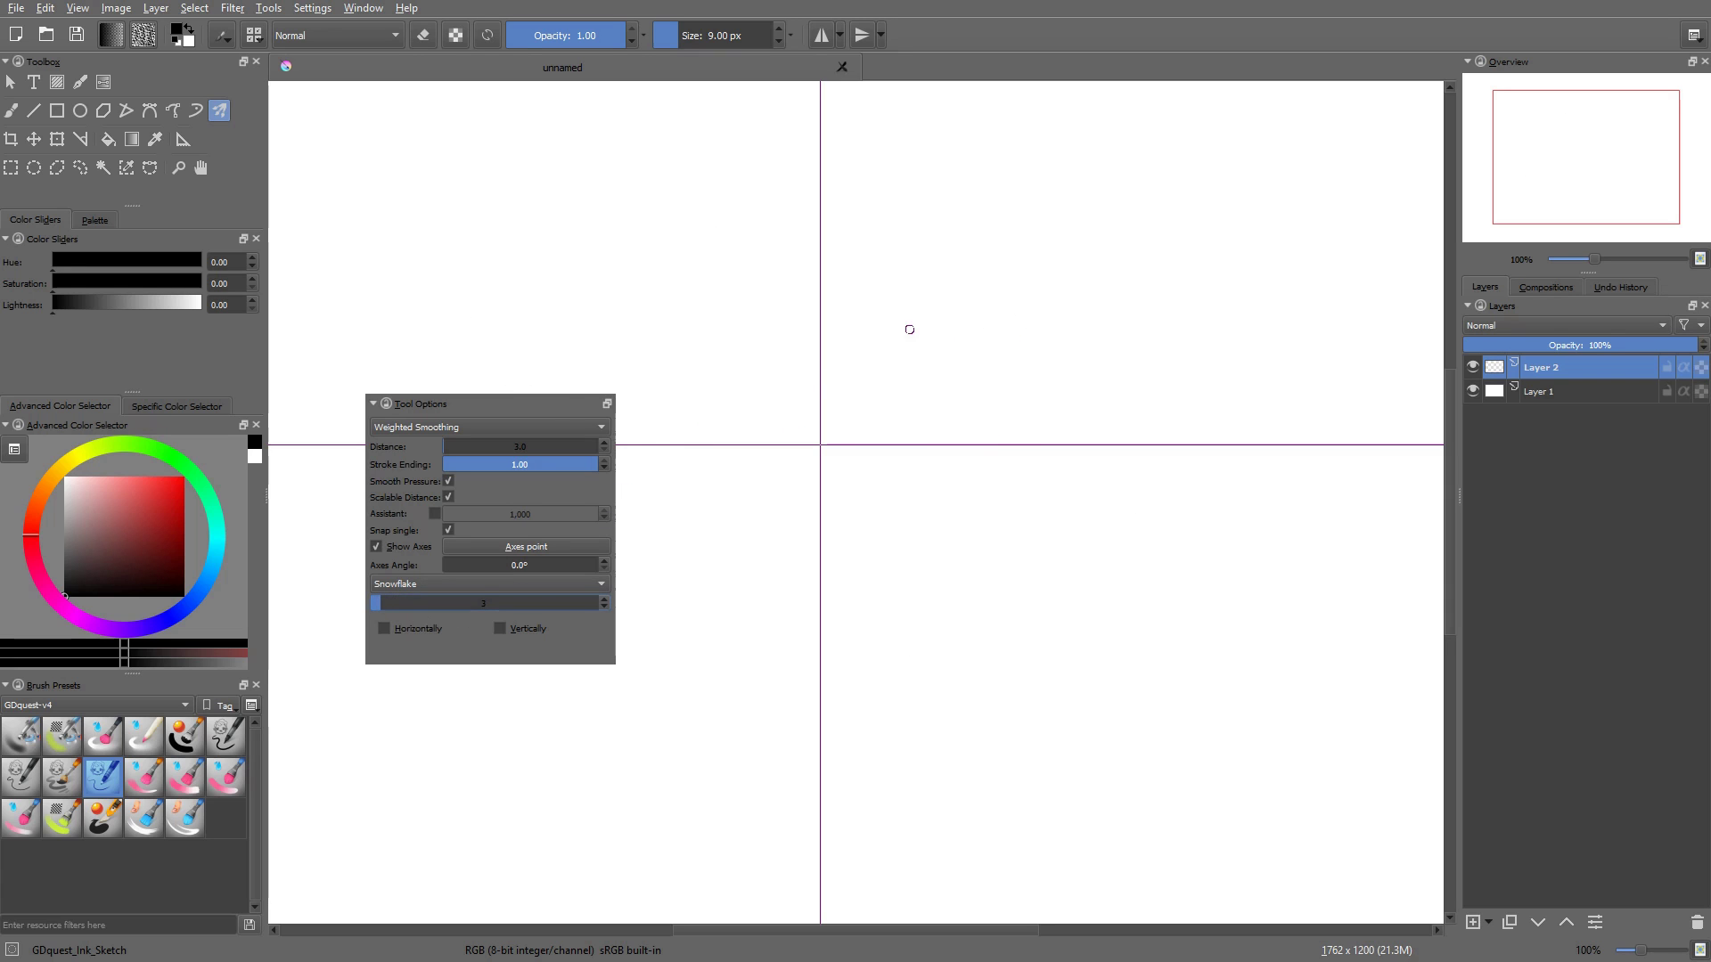
{"action": "mouse_move", "coordinate": [883, 352]}
{"action": "left_mouse_down"}
{"action": "mouse_move", "coordinate": [901, 294]}
{"action": "mouse_move", "coordinate": [1097, 263]}
{"action": "mouse_move", "coordinate": [1105, 292]}
{"action": "left_mouse_up"}
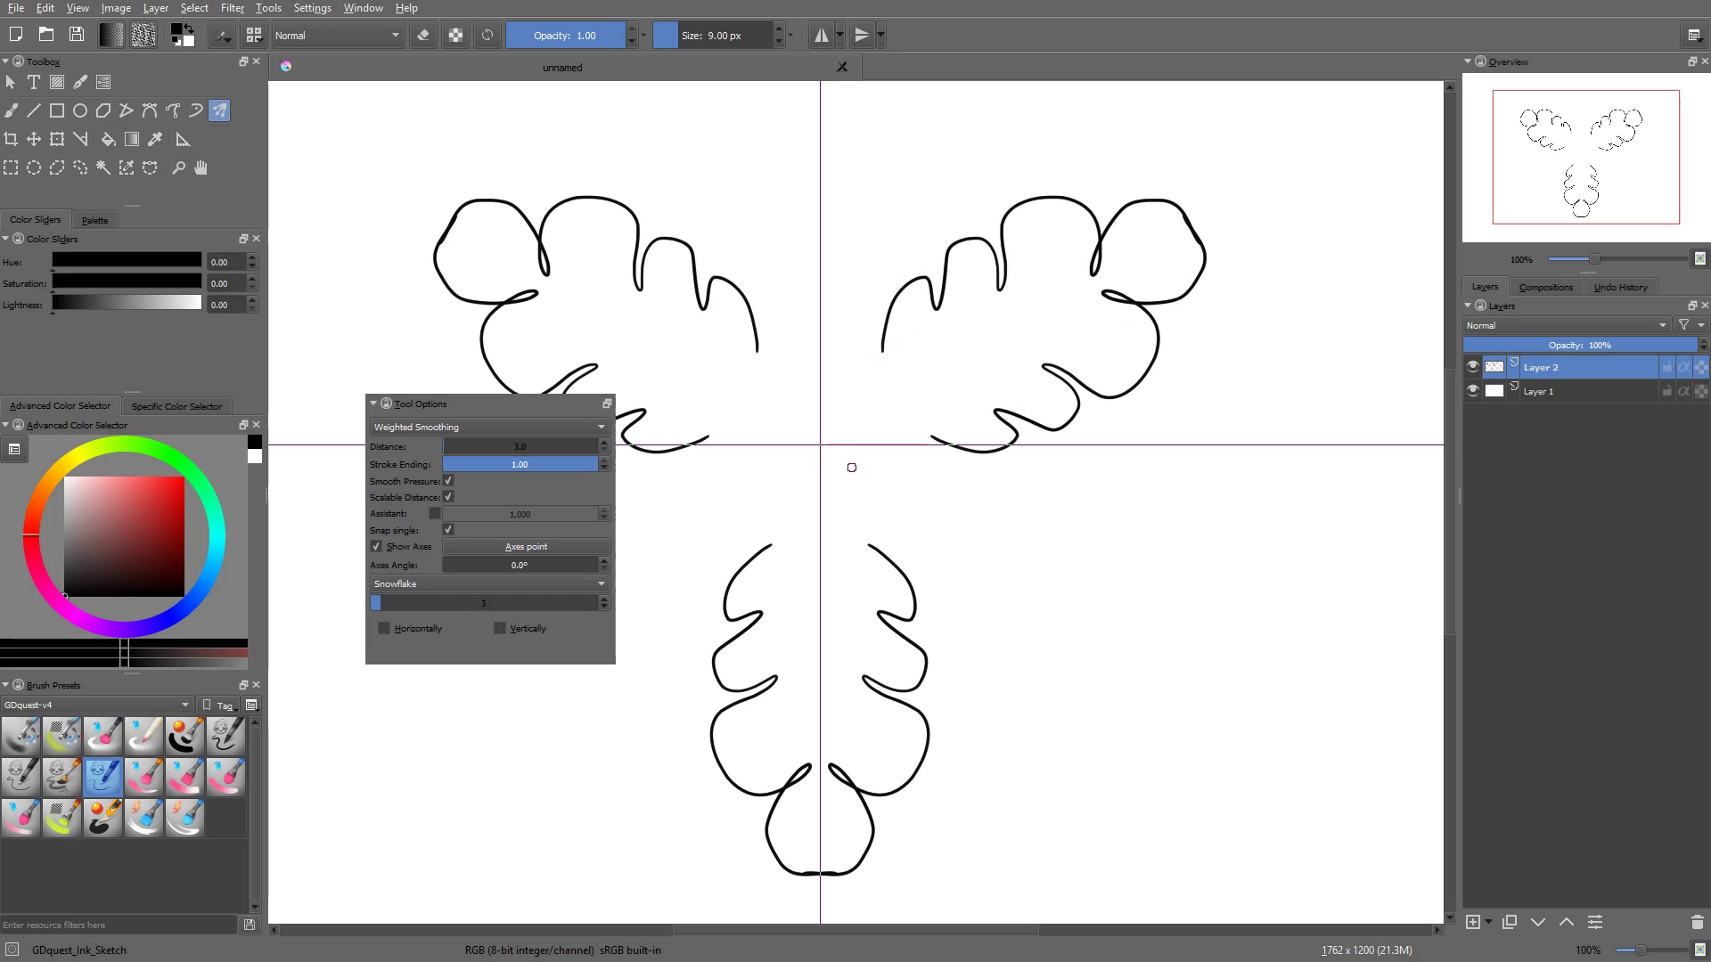
{"action": "left_click", "coordinate": [377, 546]}
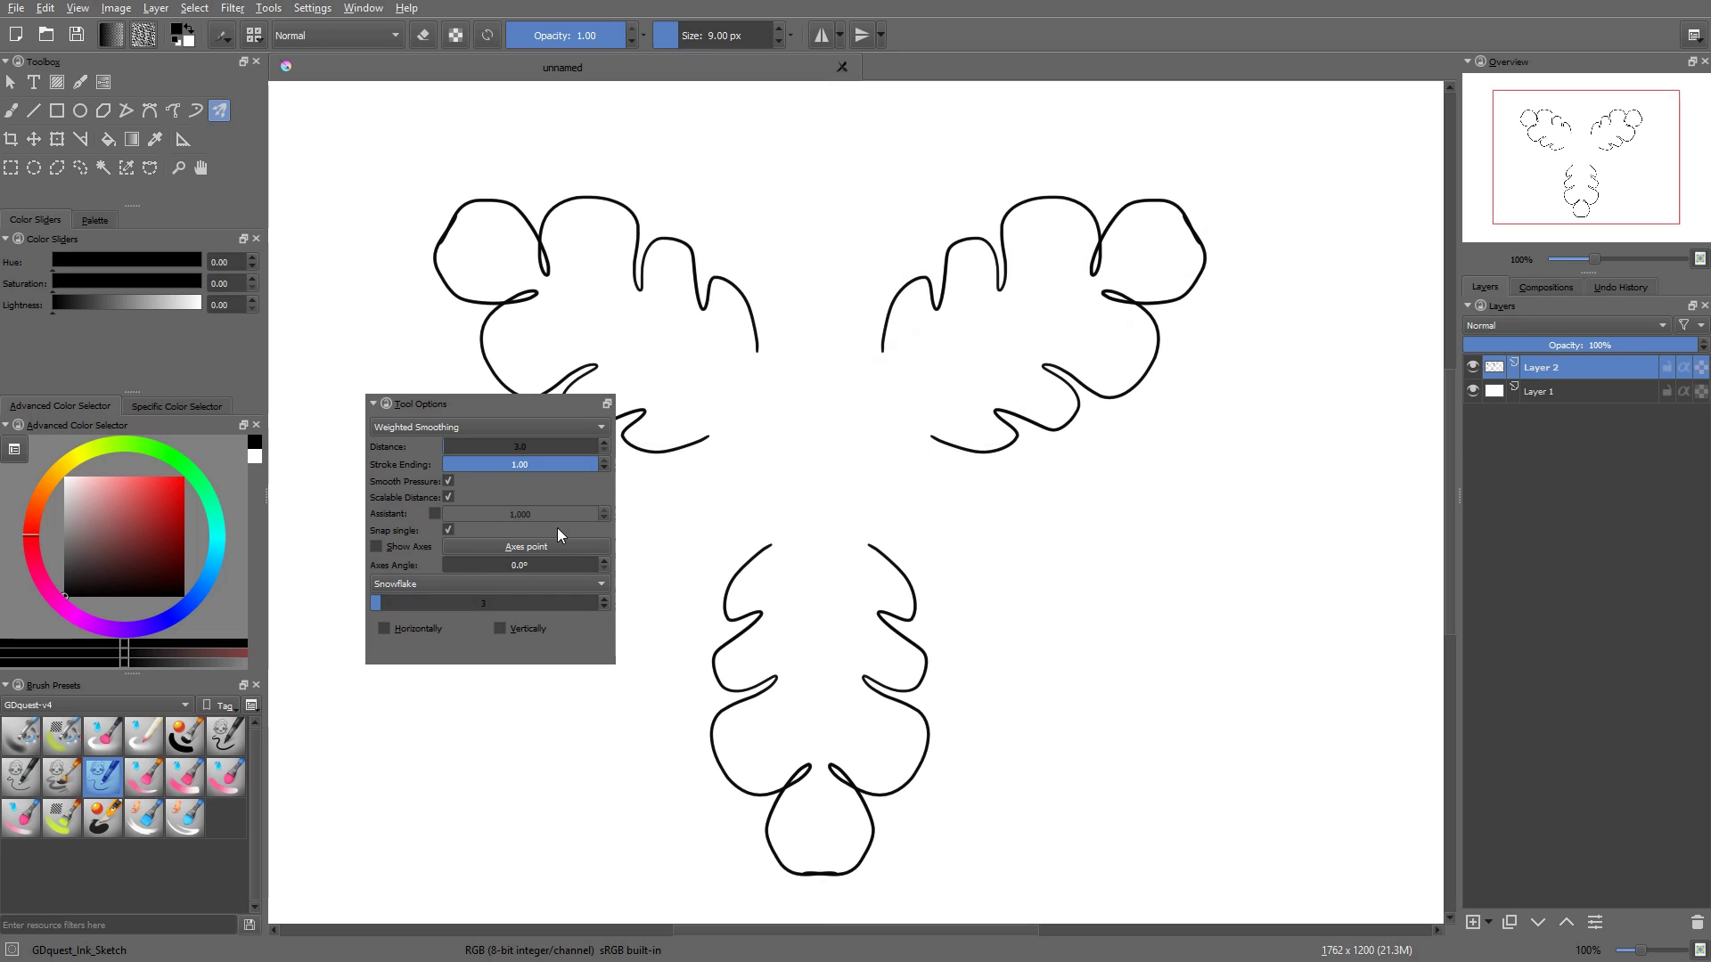
{"action": "key", "text": "Delete"}
Raise the snowflake count to 4 and test a four-way mirrored leaf stroke
{"action": "left_click", "coordinate": [388, 606]}
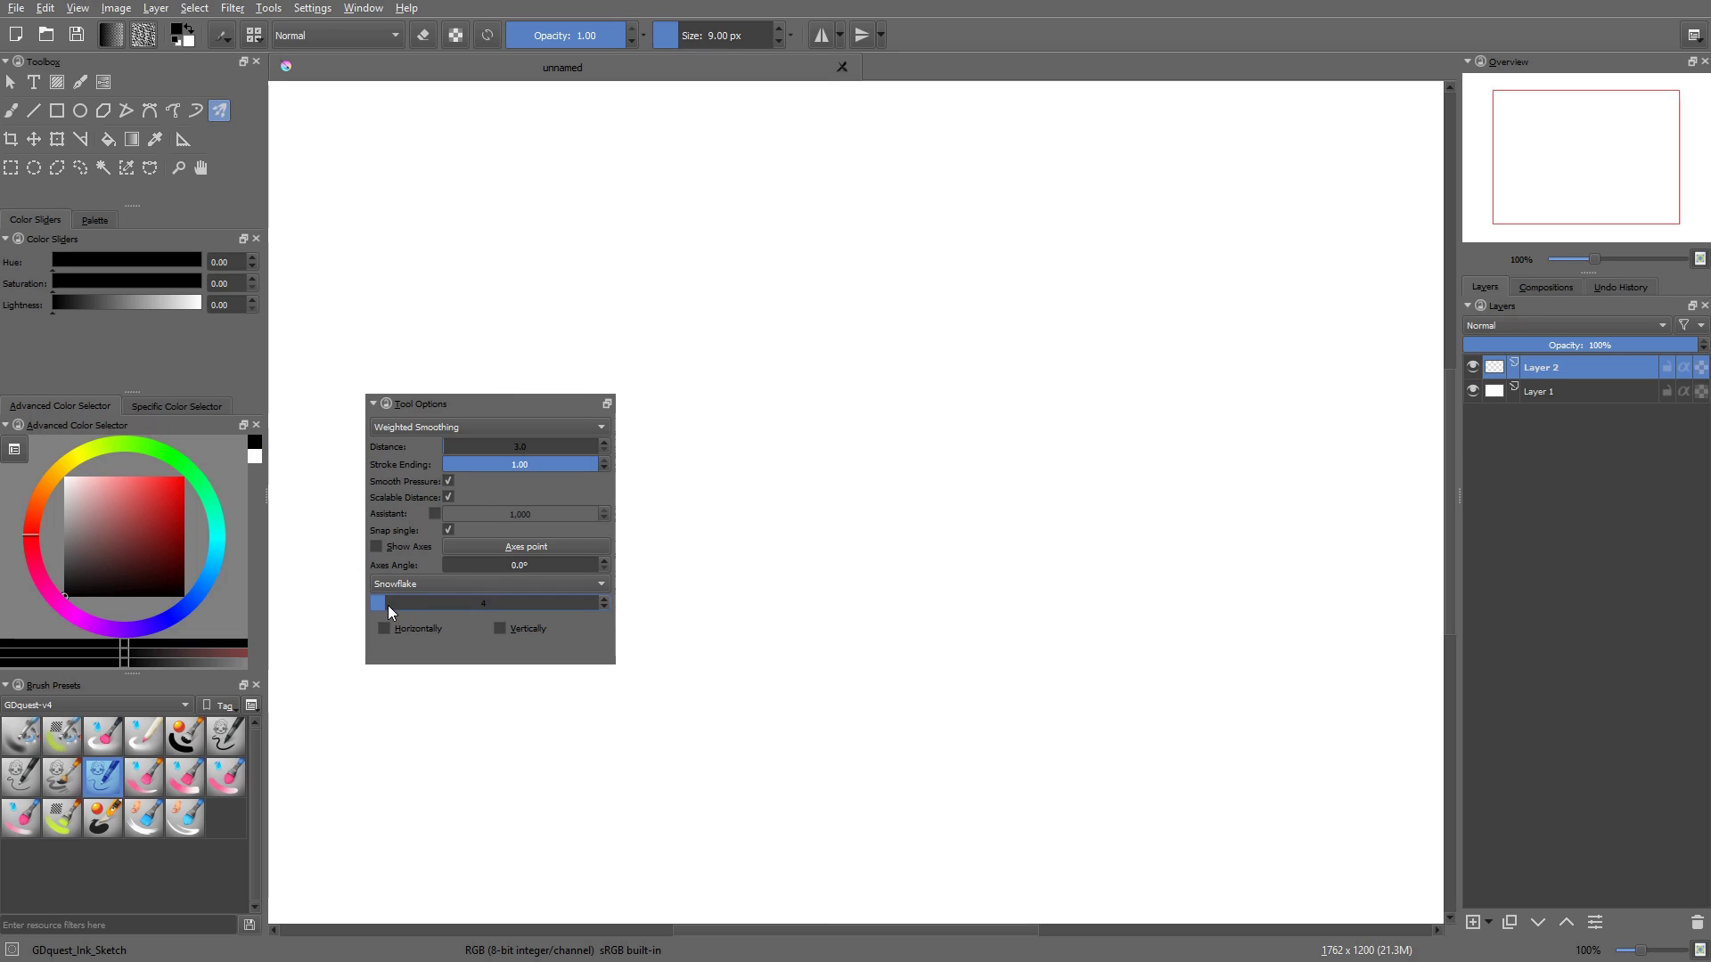
{"action": "mouse_move", "coordinate": [891, 308]}
{"action": "left_mouse_down"}
{"action": "mouse_move", "coordinate": [1041, 262]}
{"action": "mouse_move", "coordinate": [1141, 285]}
{"action": "mouse_move", "coordinate": [1067, 442]}
{"action": "mouse_move", "coordinate": [961, 414]}
{"action": "mouse_move", "coordinate": [1010, 423]}
{"action": "mouse_move", "coordinate": [916, 254]}
{"action": "mouse_move", "coordinate": [970, 256]}
{"action": "mouse_move", "coordinate": [1011, 168]}
{"action": "mouse_move", "coordinate": [1039, 160]}
{"action": "mouse_move", "coordinate": [1087, 222]}
{"action": "left_mouse_up"}
{"action": "key", "text": "Delete"}
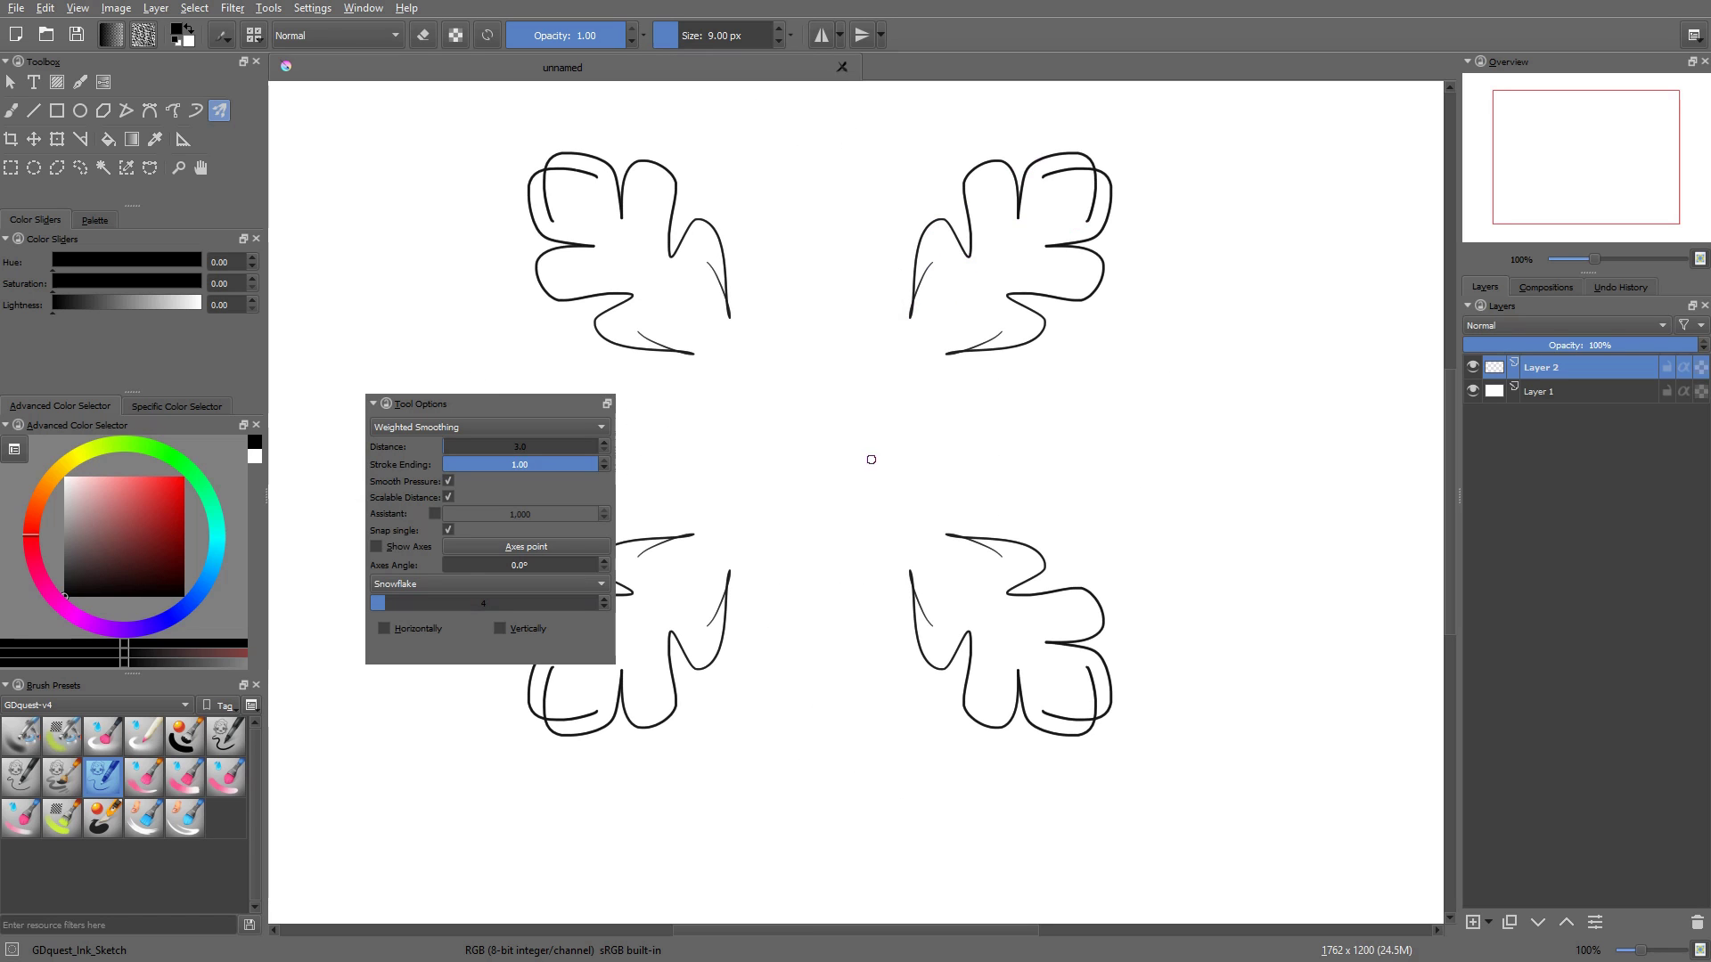
{"action": "key", "text": "Delete"}
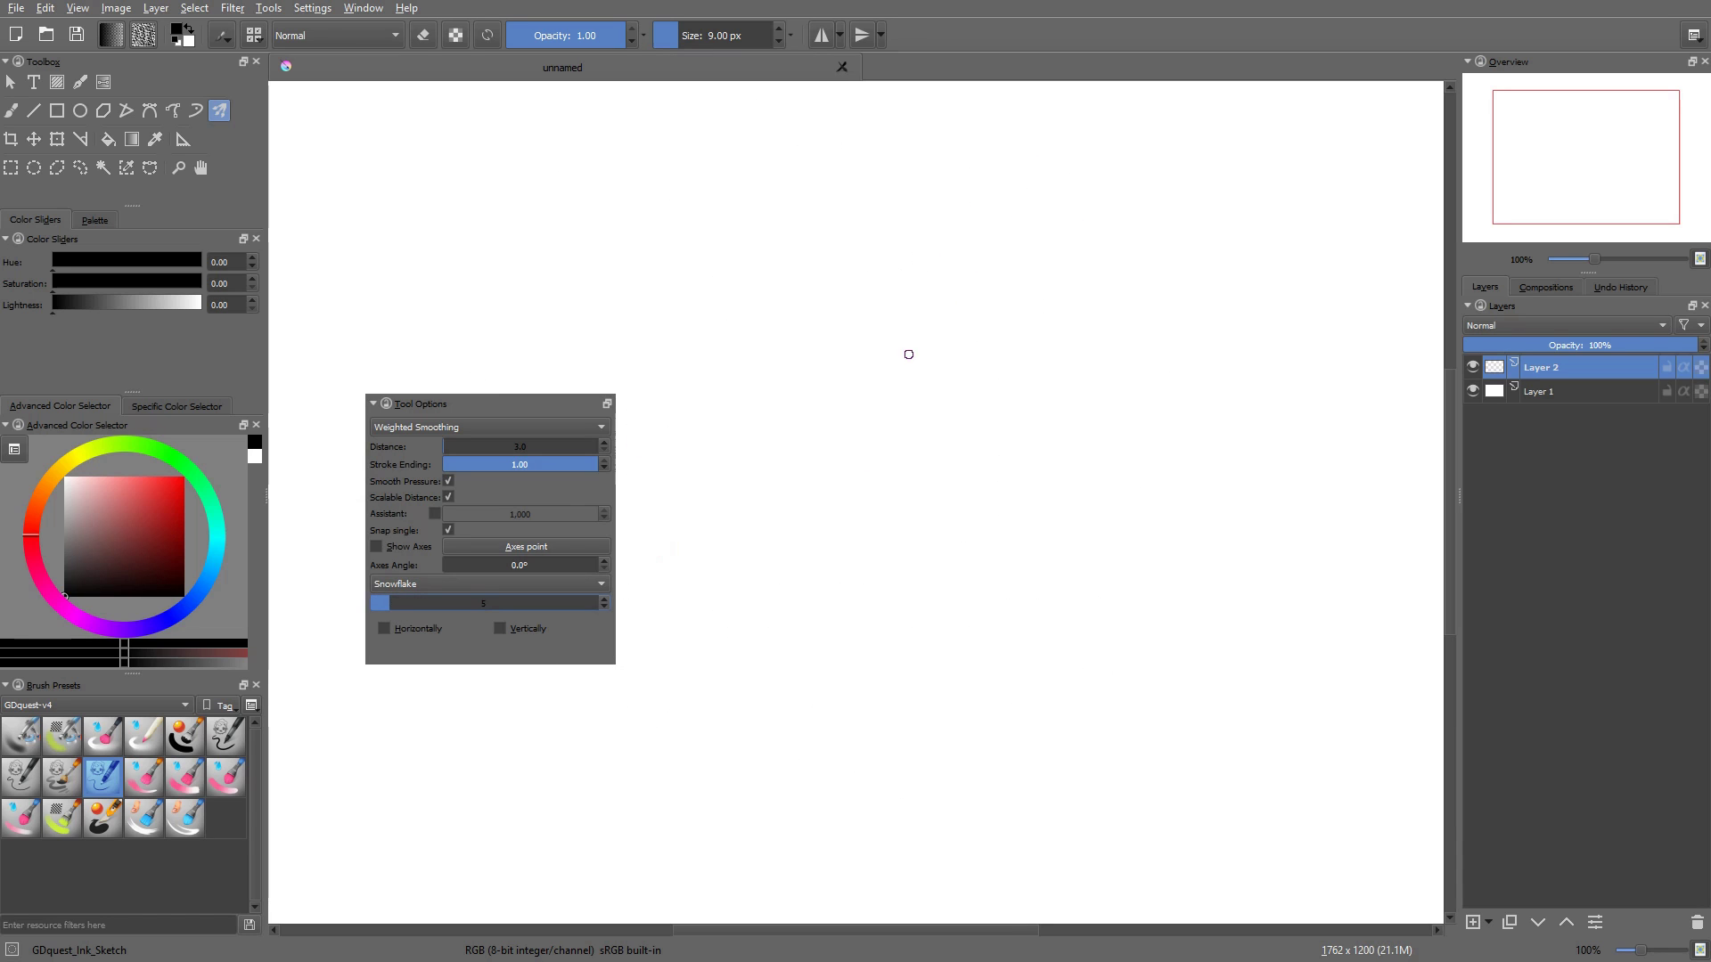
Draw five-way mirrored snowflake arms with a star pattern at the centre
{"action": "mouse_move", "coordinate": [909, 354]}
{"action": "left_mouse_down"}
{"action": "mouse_move", "coordinate": [927, 268]}
{"action": "mouse_move", "coordinate": [1073, 222]}
{"action": "left_mouse_up"}
{"action": "key", "text": "Delete"}
{"action": "mouse_move", "coordinate": [871, 385]}
{"action": "left_mouse_down"}
{"action": "mouse_move", "coordinate": [930, 342]}
{"action": "mouse_move", "coordinate": [941, 295]}
{"action": "mouse_move", "coordinate": [1069, 192]}
{"action": "mouse_move", "coordinate": [1079, 156]}
{"action": "mouse_move", "coordinate": [1032, 113]}
{"action": "left_mouse_up"}
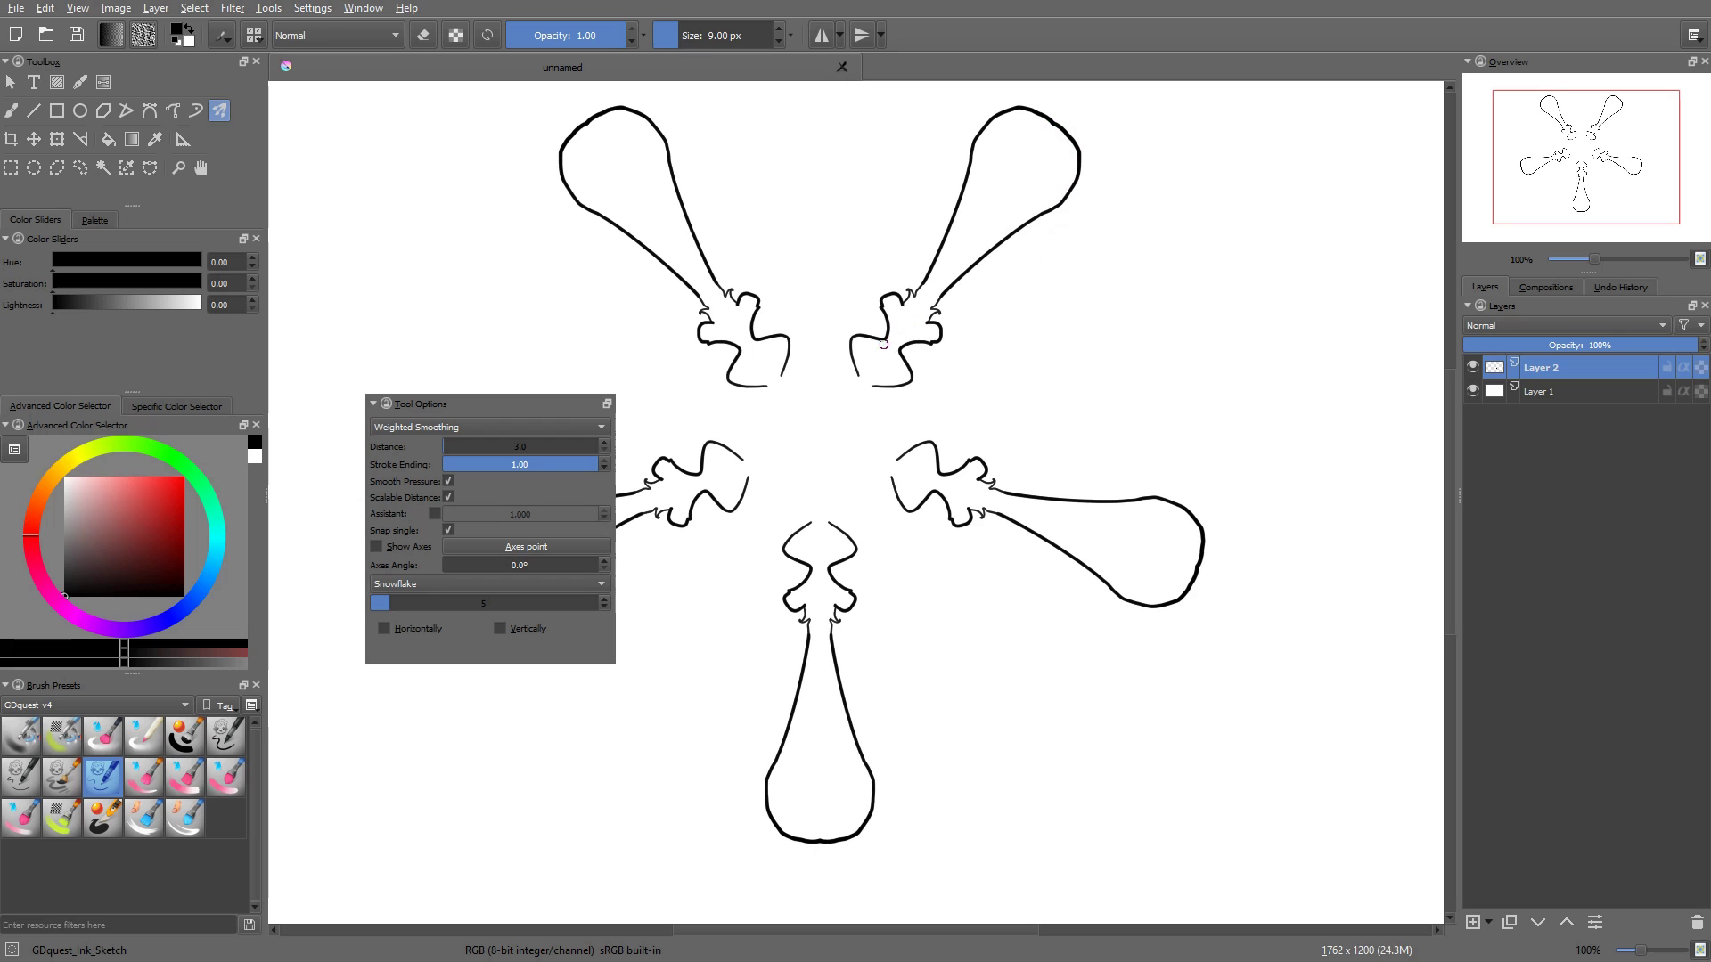
{"action": "mouse_move", "coordinate": [781, 451]}
{"action": "left_mouse_down"}
{"action": "mouse_move", "coordinate": [806, 419]}
{"action": "mouse_move", "coordinate": [942, 472]}
{"action": "left_mouse_up"}
{"action": "left_click_drag", "start_coordinate": [1034, 504], "coordinate": [925, 519]}
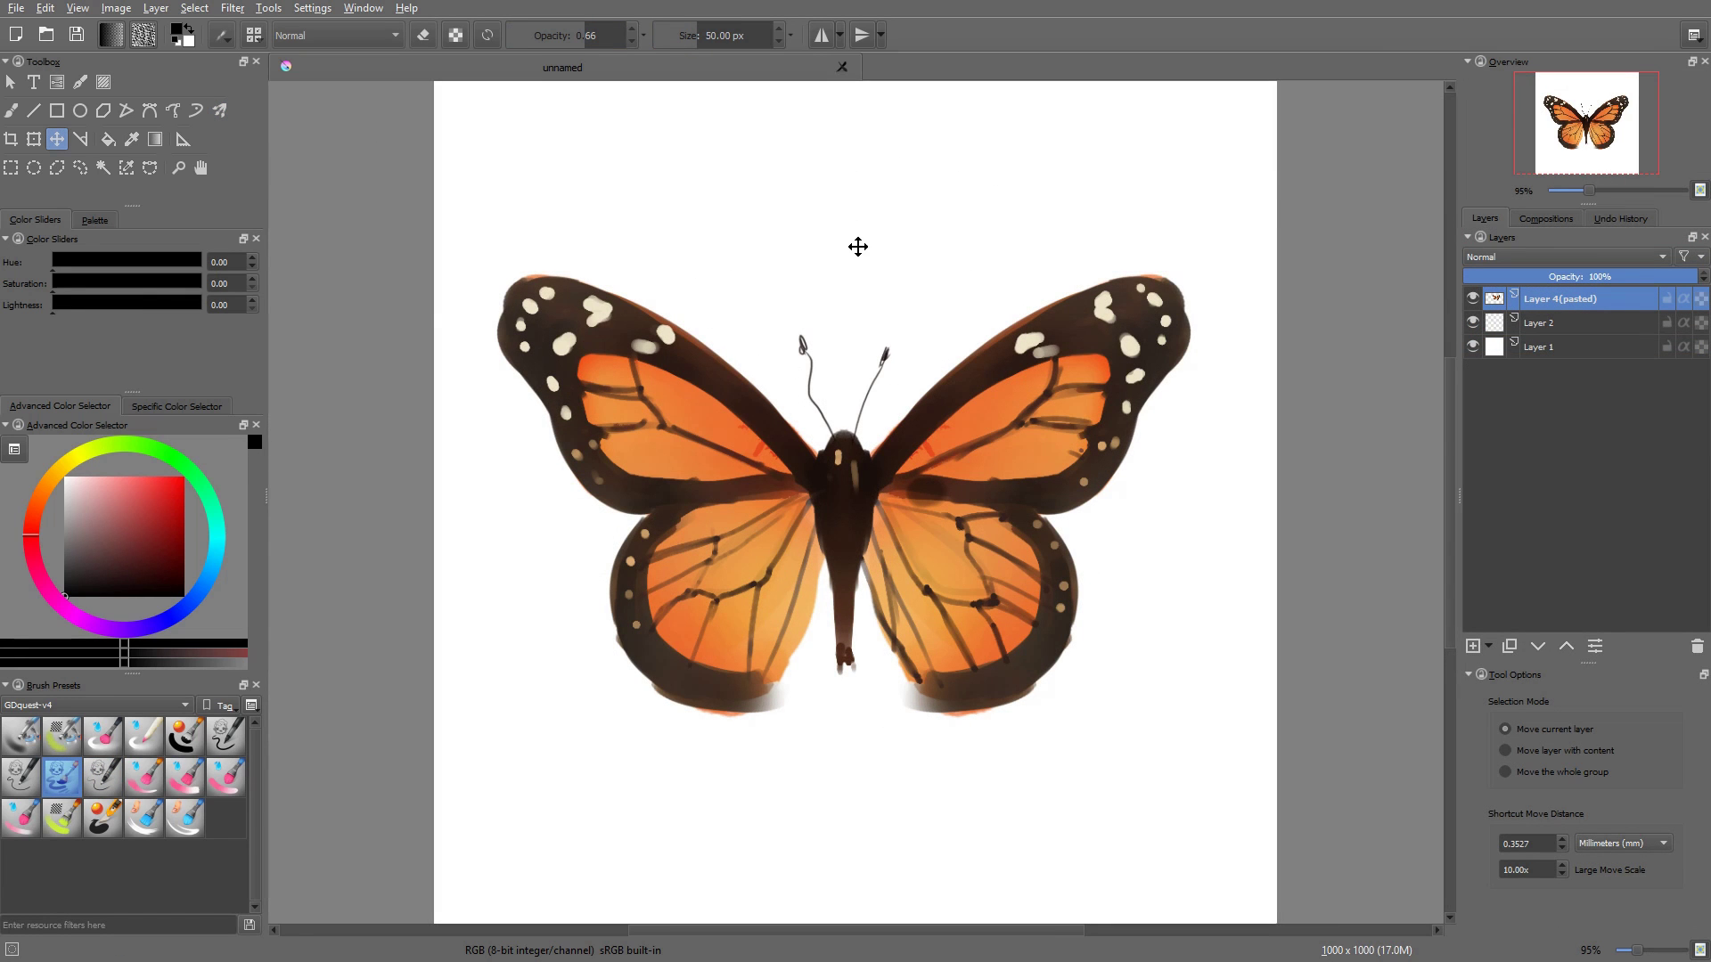
Enable horizontal mirror painting centred on the canvas, align the butterfly, and select GDquest_Ink_Brush
{"action": "key", "text": "b"}
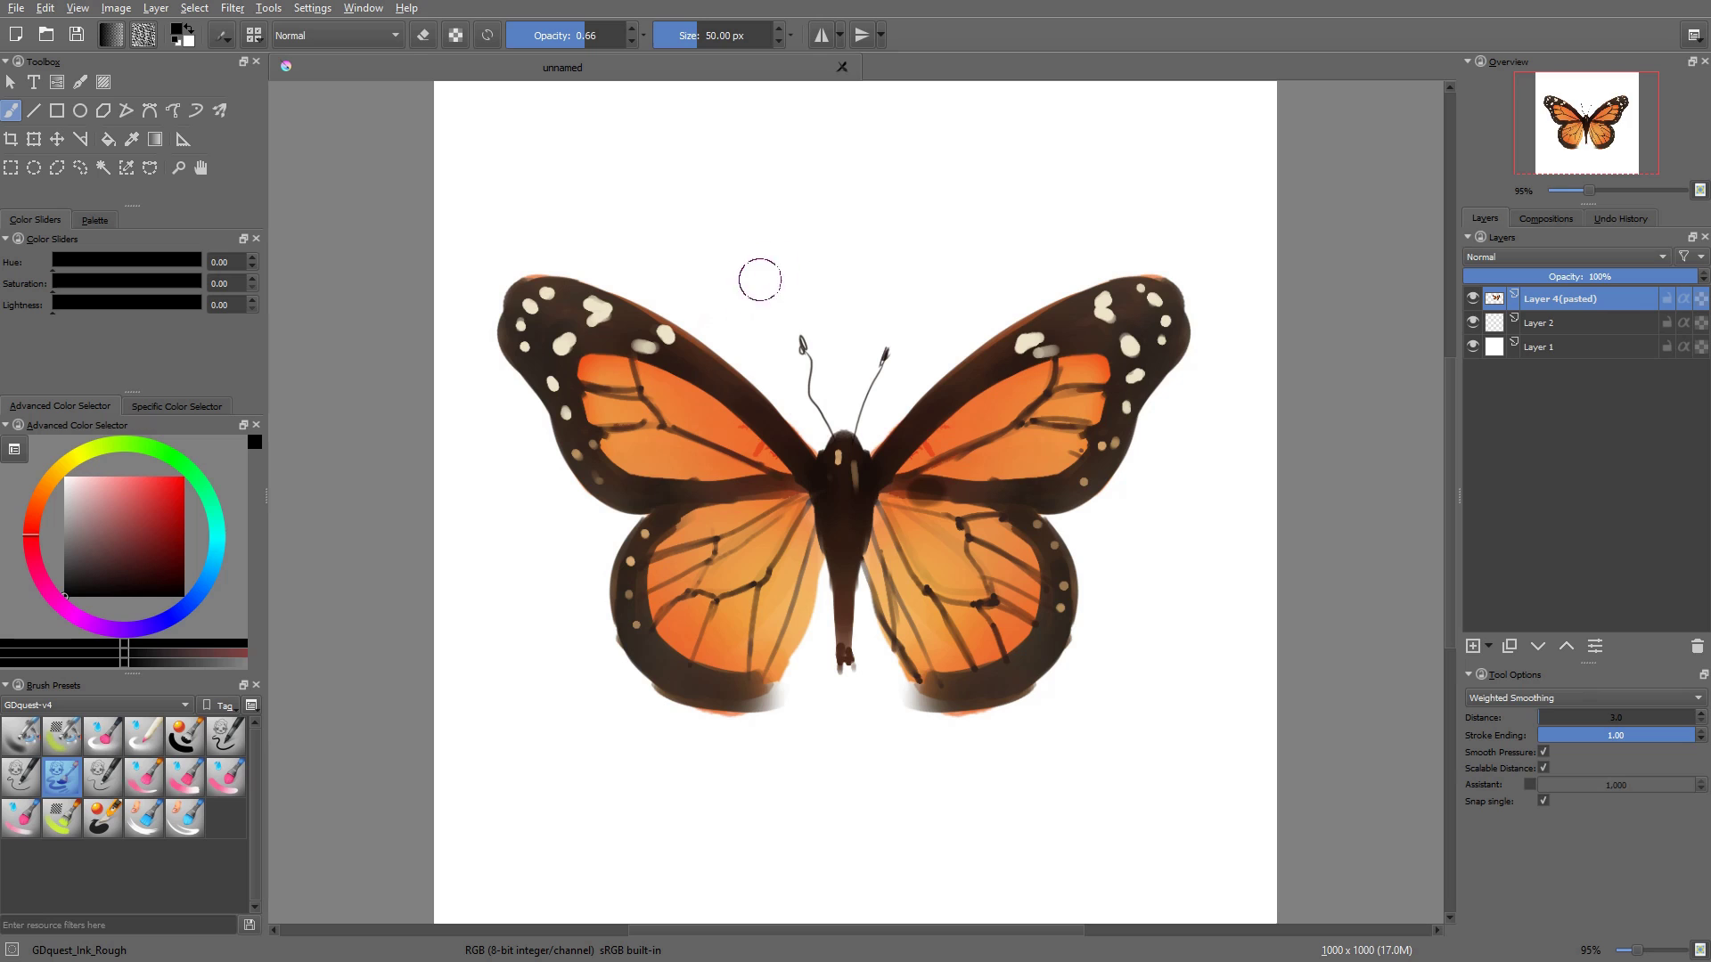
{"action": "left_click", "coordinate": [819, 36]}
{"action": "left_click", "coordinate": [839, 38]}
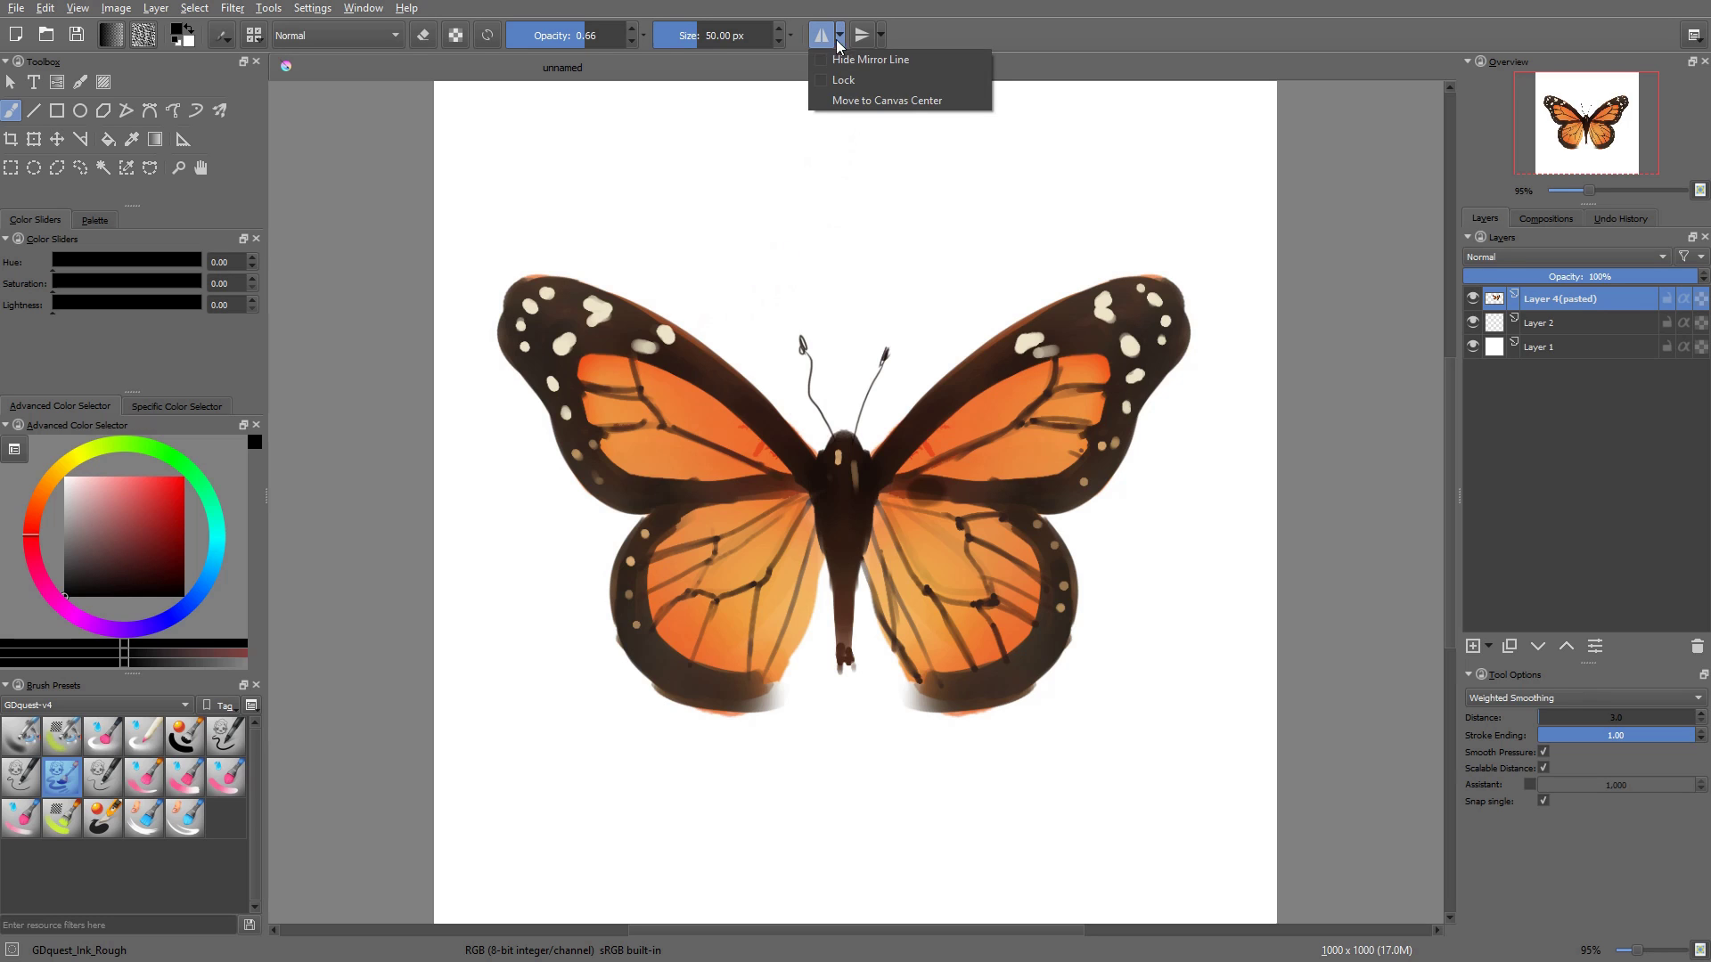
{"action": "left_click", "coordinate": [854, 98]}
{"action": "key", "text": "ctrl+z"}
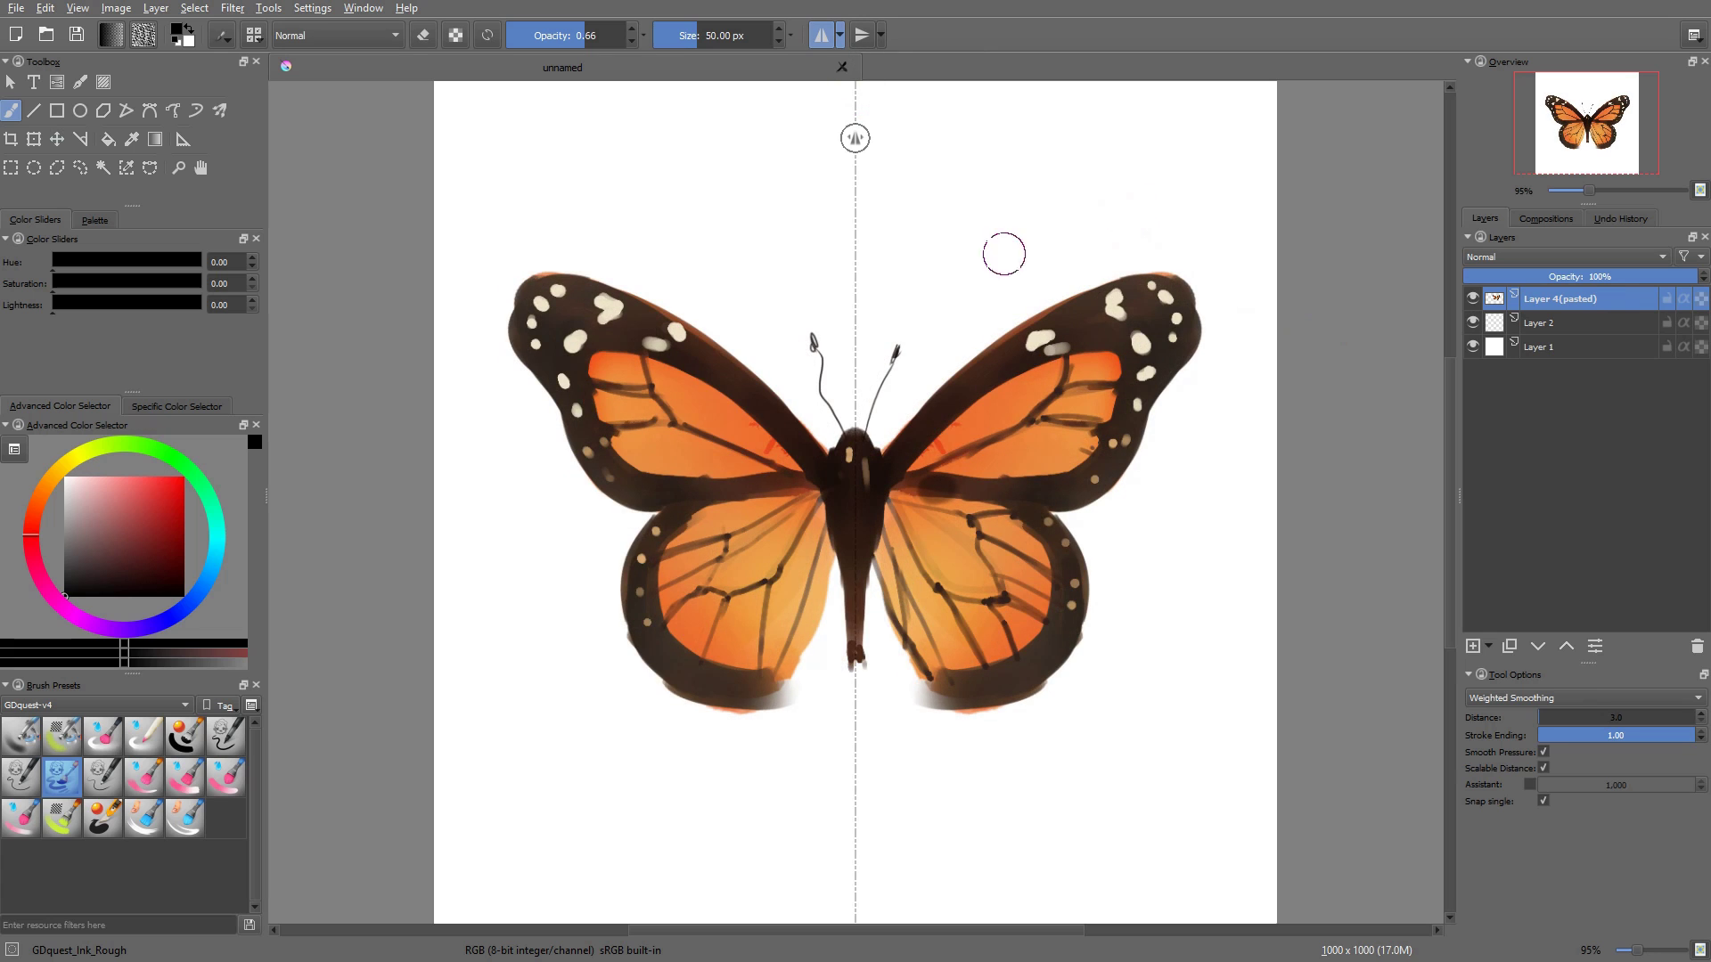
{"action": "left_click", "coordinate": [225, 740]}
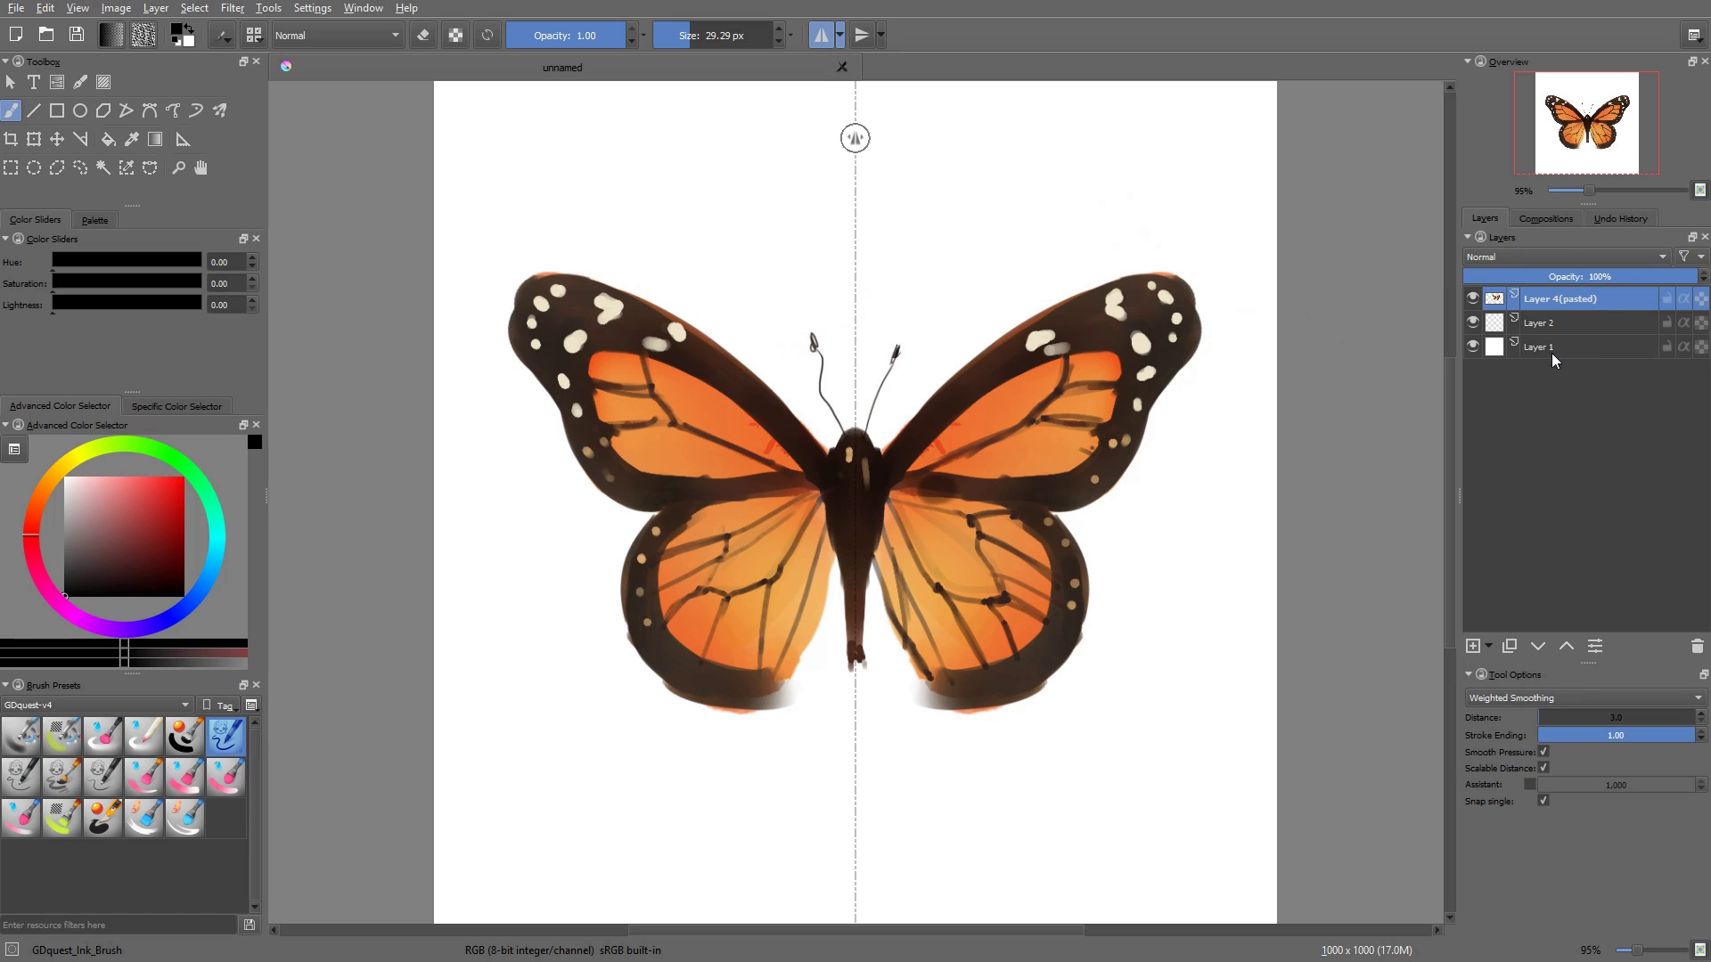
Add Layer 5 above the butterfly and lower the butterfly layer's opacity
{"action": "key", "text": "Insert"}
{"action": "mouse_move", "coordinate": [872, 481]}
{"action": "left_mouse_down"}
{"action": "mouse_move", "coordinate": [945, 396]}
{"action": "mouse_move", "coordinate": [1080, 305]}
{"action": "mouse_move", "coordinate": [1080, 325]}
{"action": "mouse_move", "coordinate": [1134, 310]}
{"action": "mouse_move", "coordinate": [1138, 356]}
{"action": "left_mouse_up"}
{"action": "key", "text": "ctrl+z"}
{"action": "left_click", "coordinate": [1536, 327]}
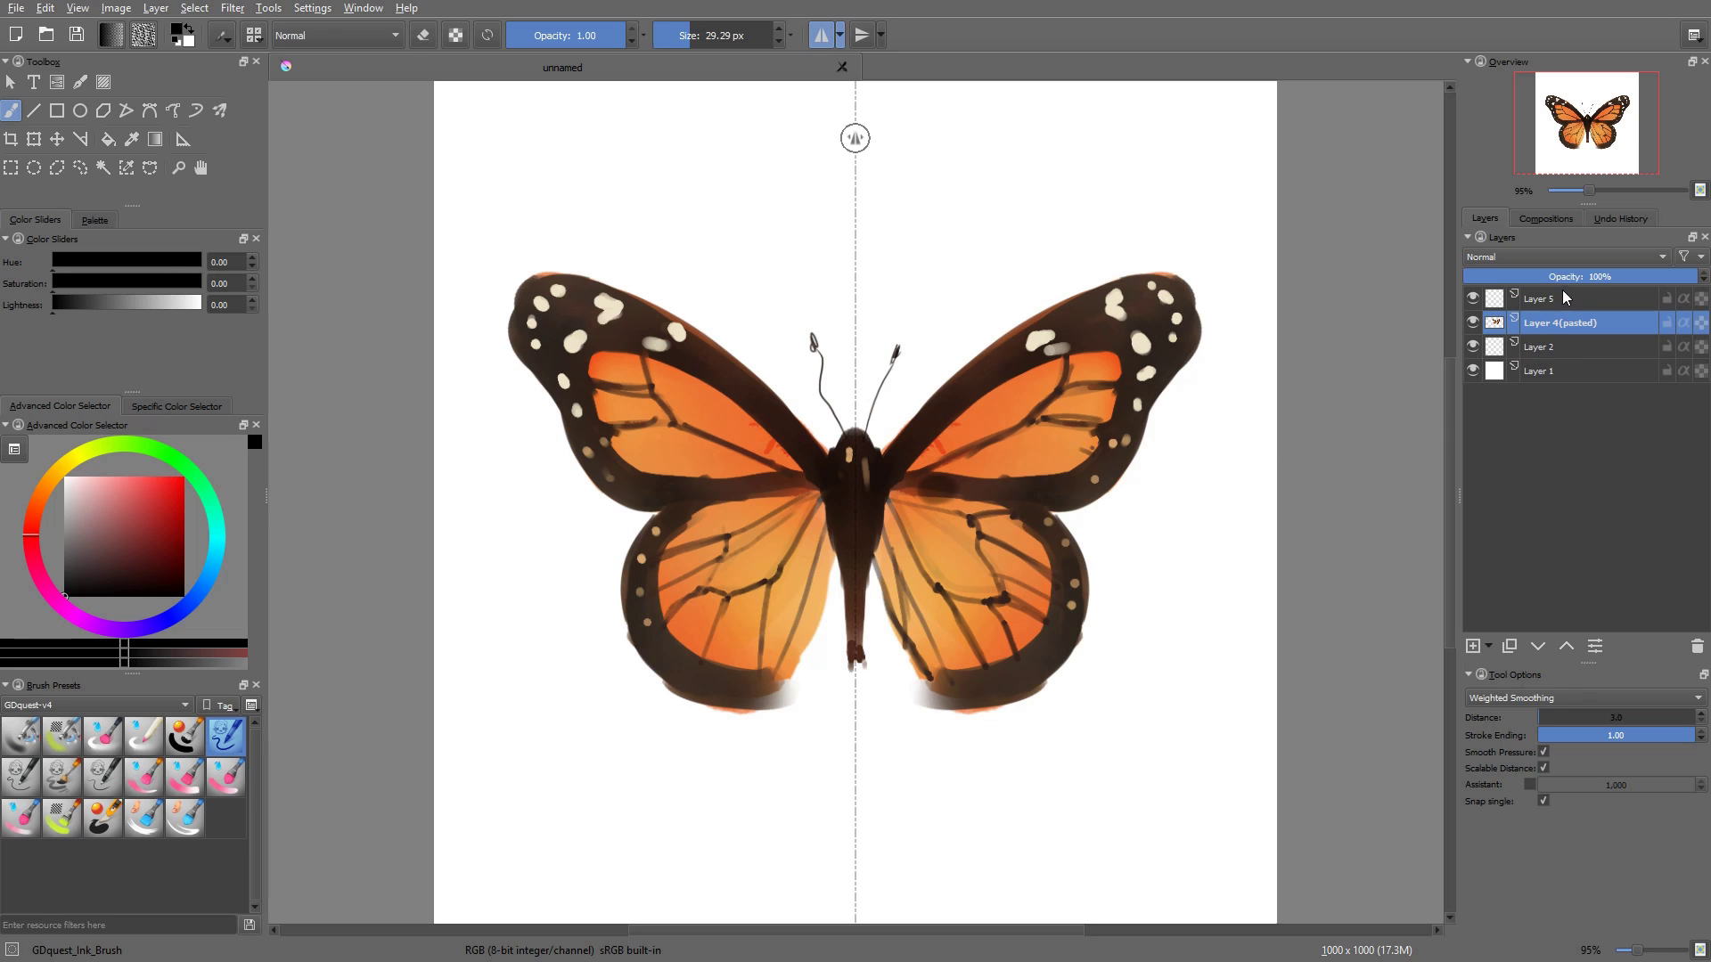
{"action": "left_click_drag", "start_coordinate": [1564, 278], "coordinate": [1538, 272]}
{"action": "left_click", "coordinate": [1549, 298]}
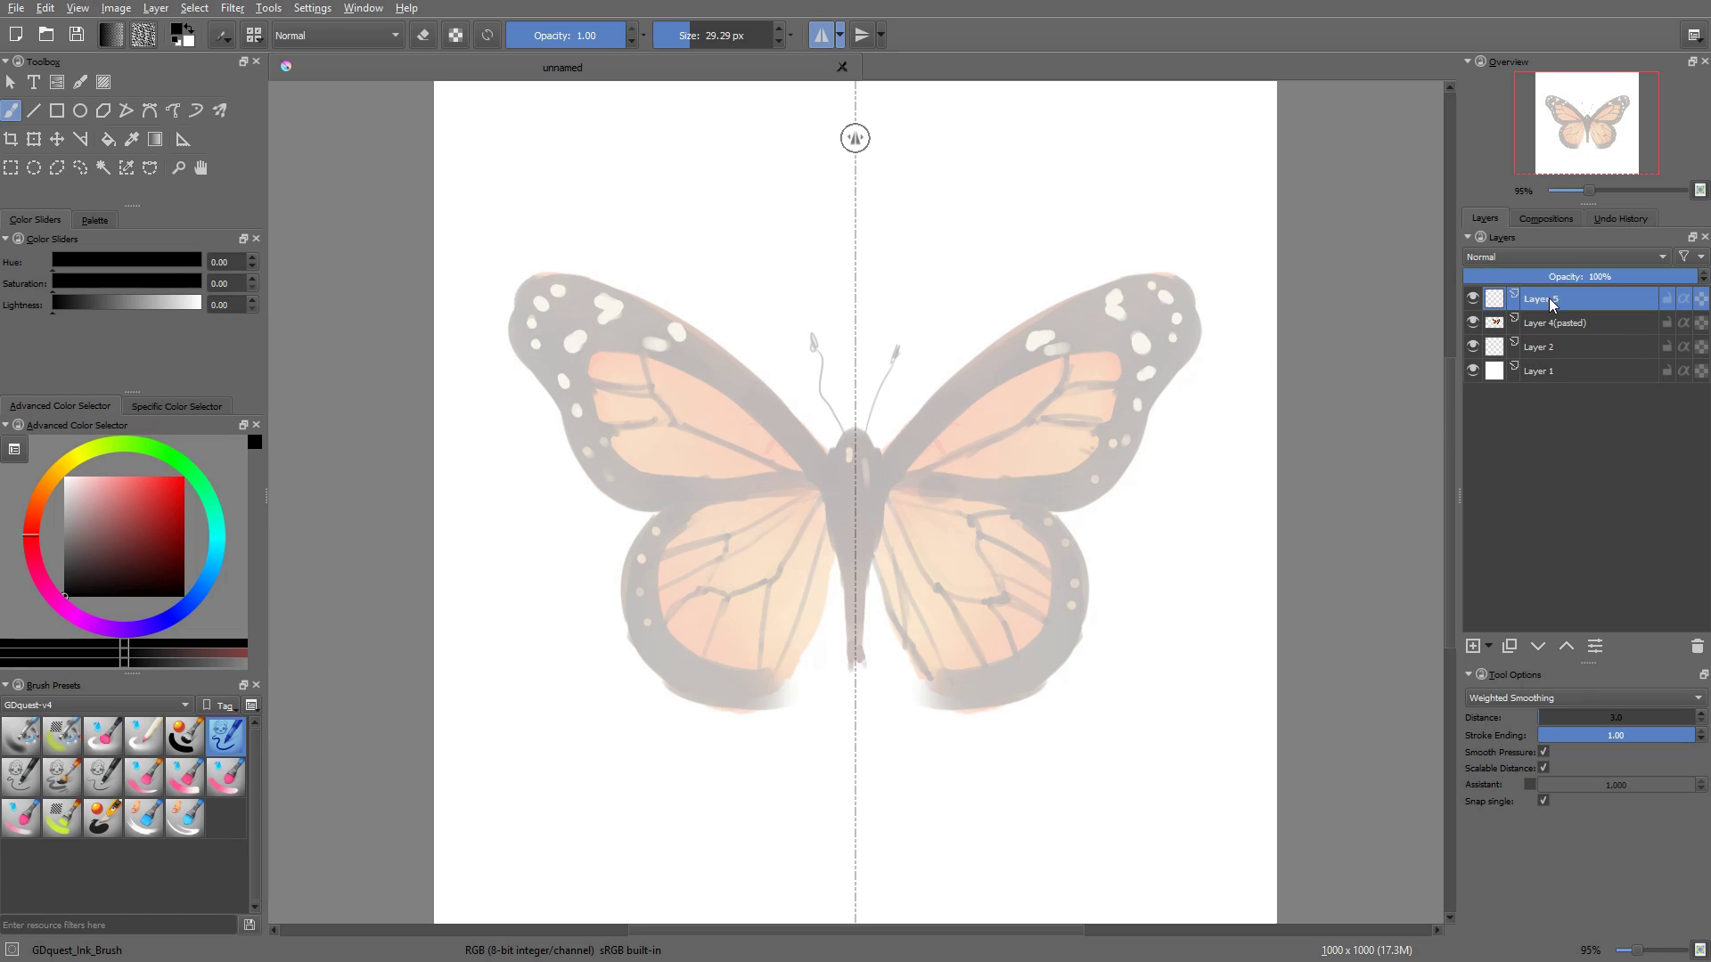
Paint a mirrored red outline around the butterfly's wings on Layer 5
{"action": "left_click_drag", "start_coordinate": [98, 501], "coordinate": [147, 489]}
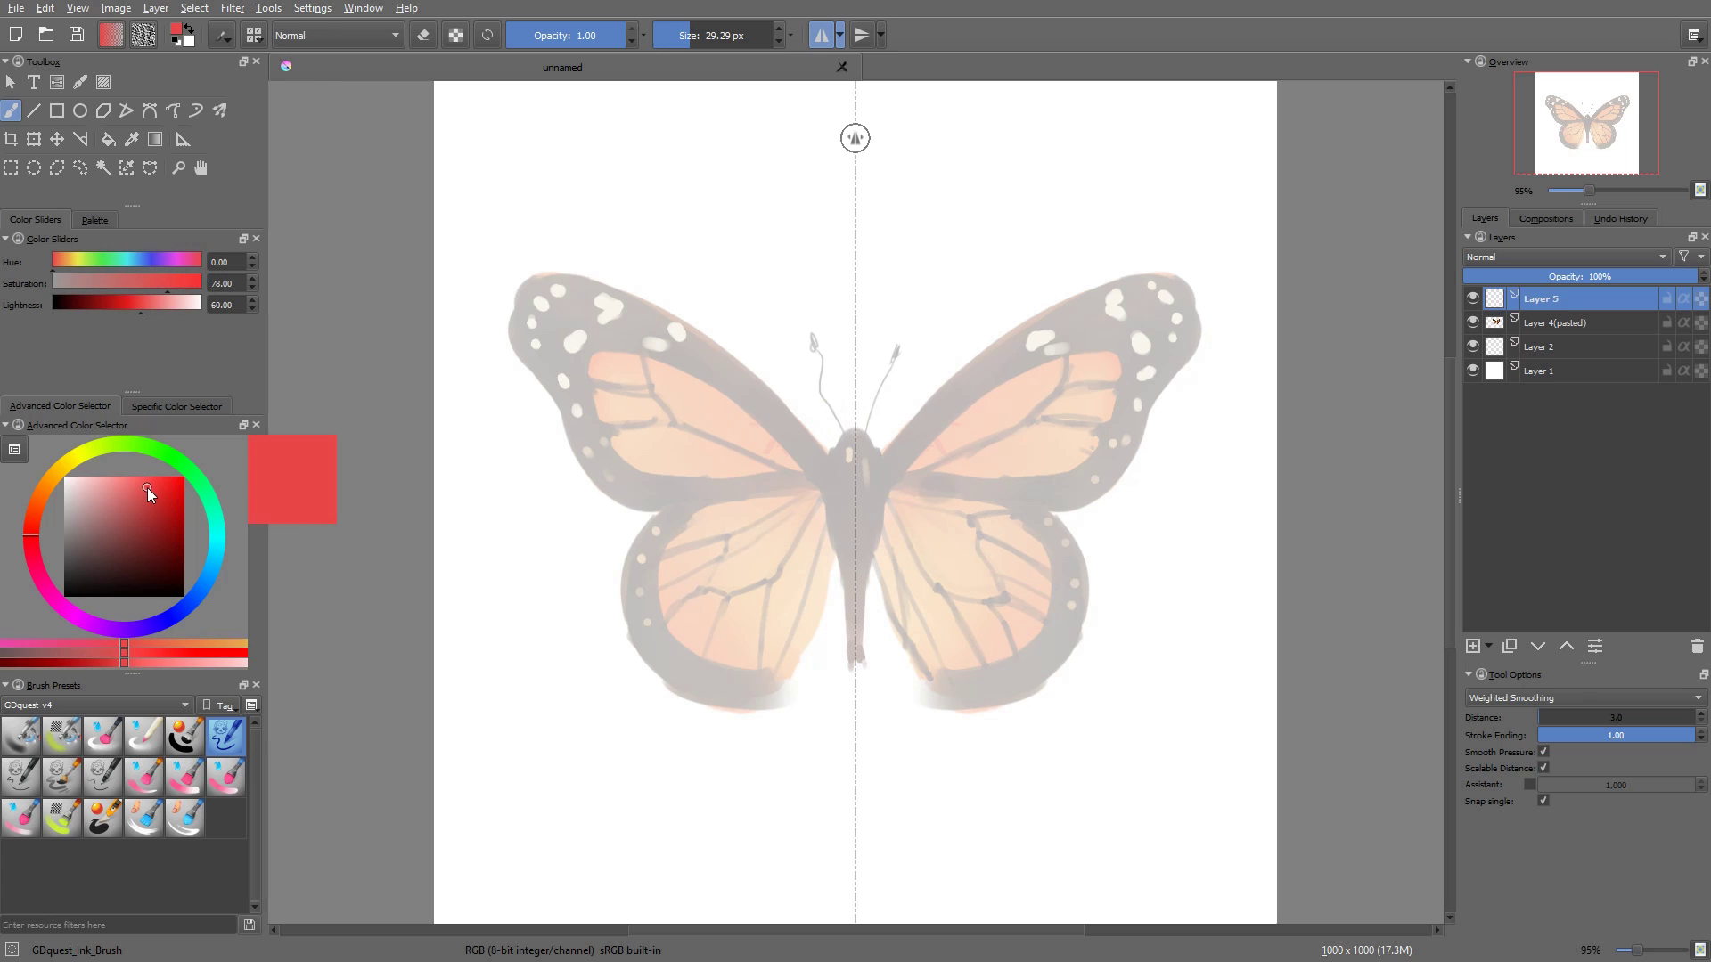
{"action": "key", "text": "bracketright"}
{"action": "key", "text": "bracketright"}
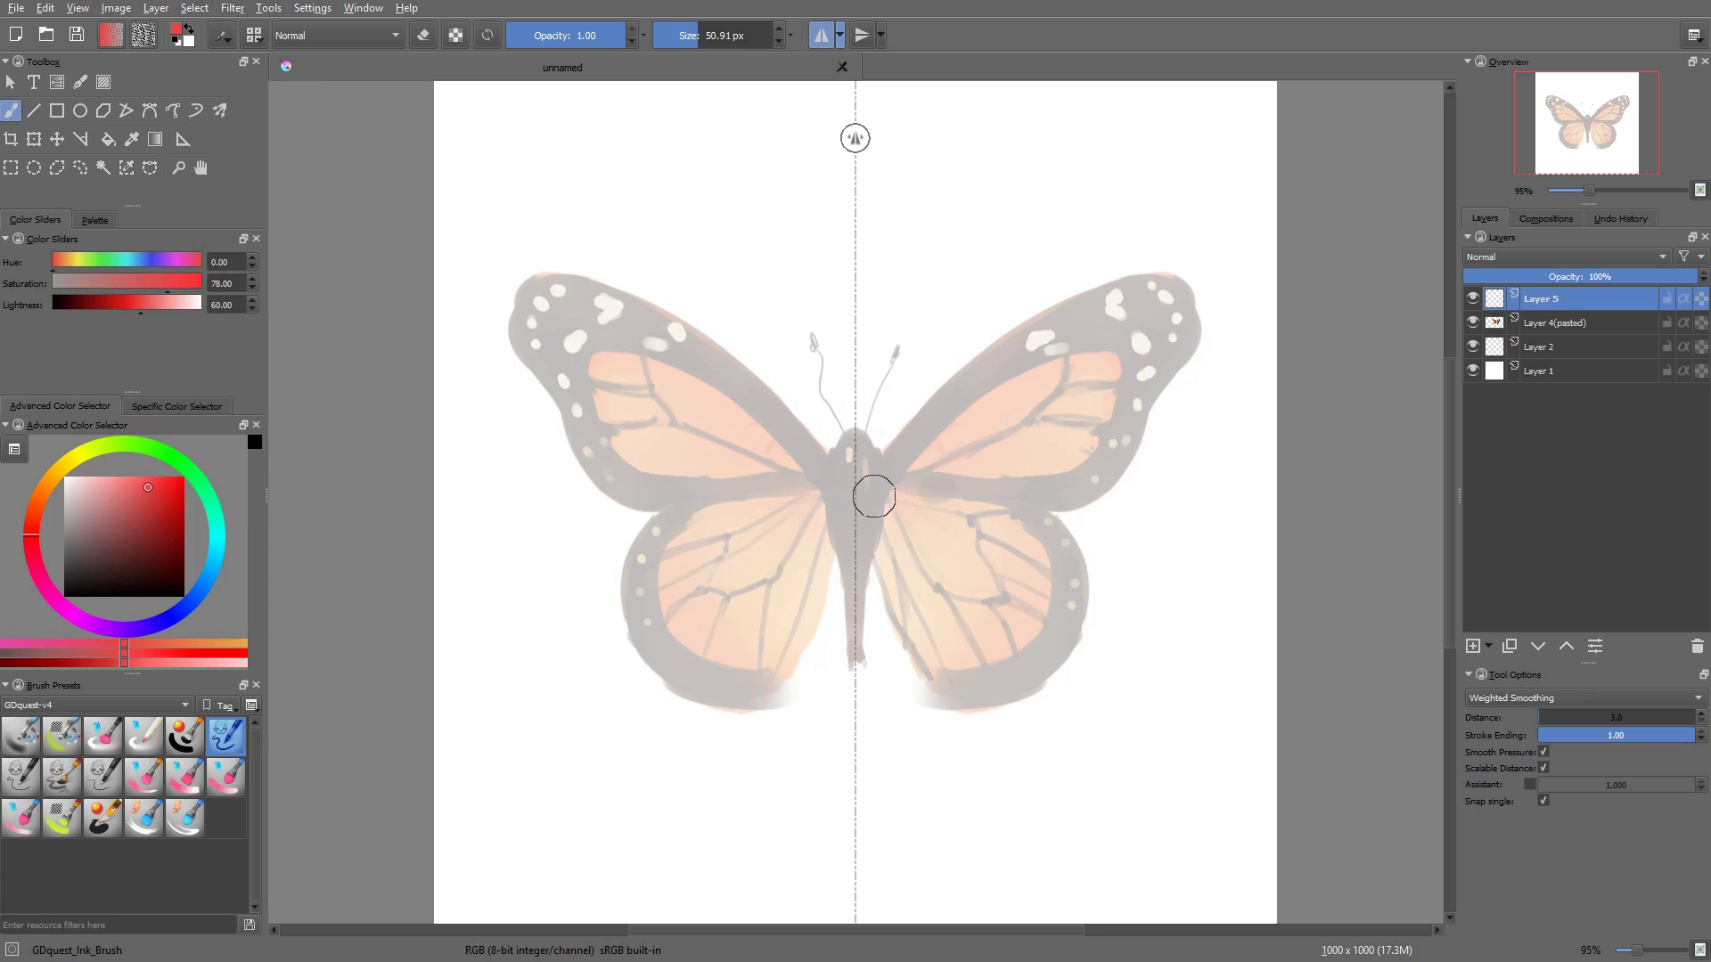
{"action": "mouse_move", "coordinate": [874, 497]}
{"action": "left_mouse_down"}
{"action": "mouse_move", "coordinate": [1044, 338]}
{"action": "mouse_move", "coordinate": [1152, 299]}
{"action": "mouse_move", "coordinate": [1167, 358]}
{"action": "mouse_move", "coordinate": [1098, 469]}
{"action": "mouse_move", "coordinate": [1049, 498]}
{"action": "mouse_move", "coordinate": [1064, 616]}
{"action": "mouse_move", "coordinate": [996, 685]}
{"action": "mouse_move", "coordinate": [955, 687]}
{"action": "mouse_move", "coordinate": [857, 519]}
{"action": "mouse_move", "coordinate": [868, 539]}
{"action": "mouse_move", "coordinate": [828, 555]}
{"action": "mouse_move", "coordinate": [833, 537]}
{"action": "mouse_move", "coordinate": [857, 649]}
{"action": "mouse_move", "coordinate": [843, 564]}
{"action": "mouse_move", "coordinate": [855, 628]}
{"action": "mouse_move", "coordinate": [860, 507]}
{"action": "mouse_move", "coordinate": [825, 460]}
{"action": "mouse_move", "coordinate": [874, 448]}
{"action": "left_mouse_up"}
{"action": "key", "text": "bracketleft"}
{"action": "key", "text": "bracketleft"}
{"action": "key", "text": "bracketleft"}
{"action": "key", "text": "bracketleft"}
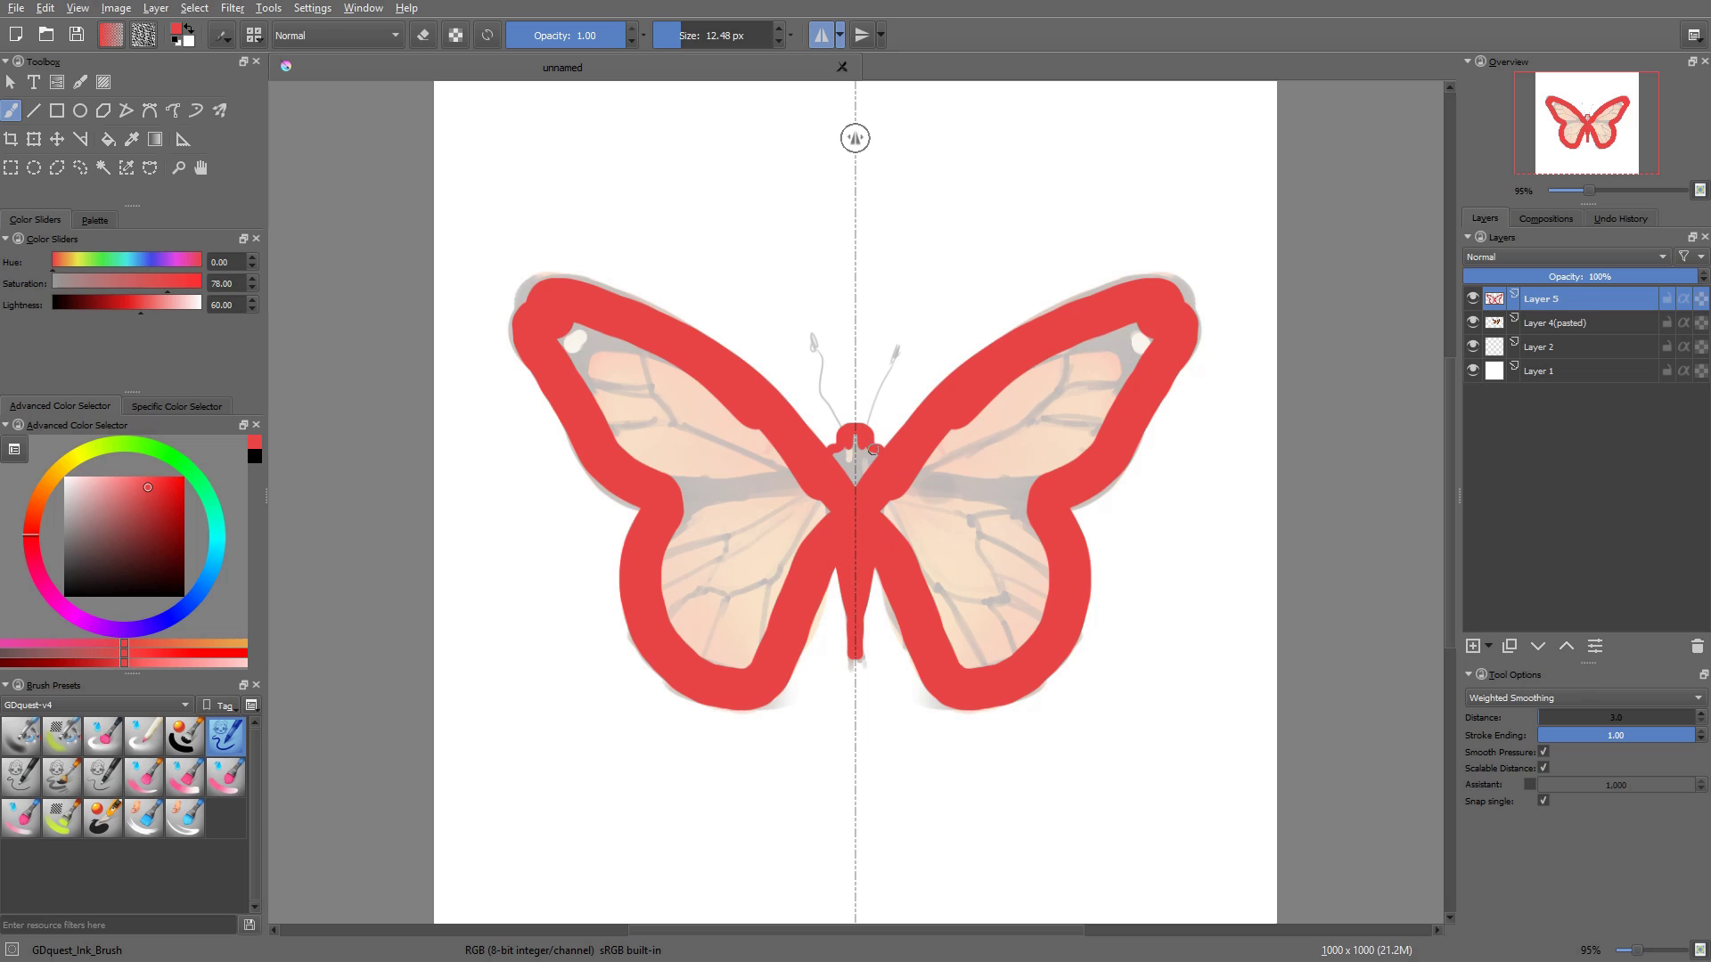
Fill the left wing, right wing and head of the outline with red
{"action": "key", "text": "f"}
{"action": "left_click", "coordinate": [752, 496]}
{"action": "left_click", "coordinate": [948, 482]}
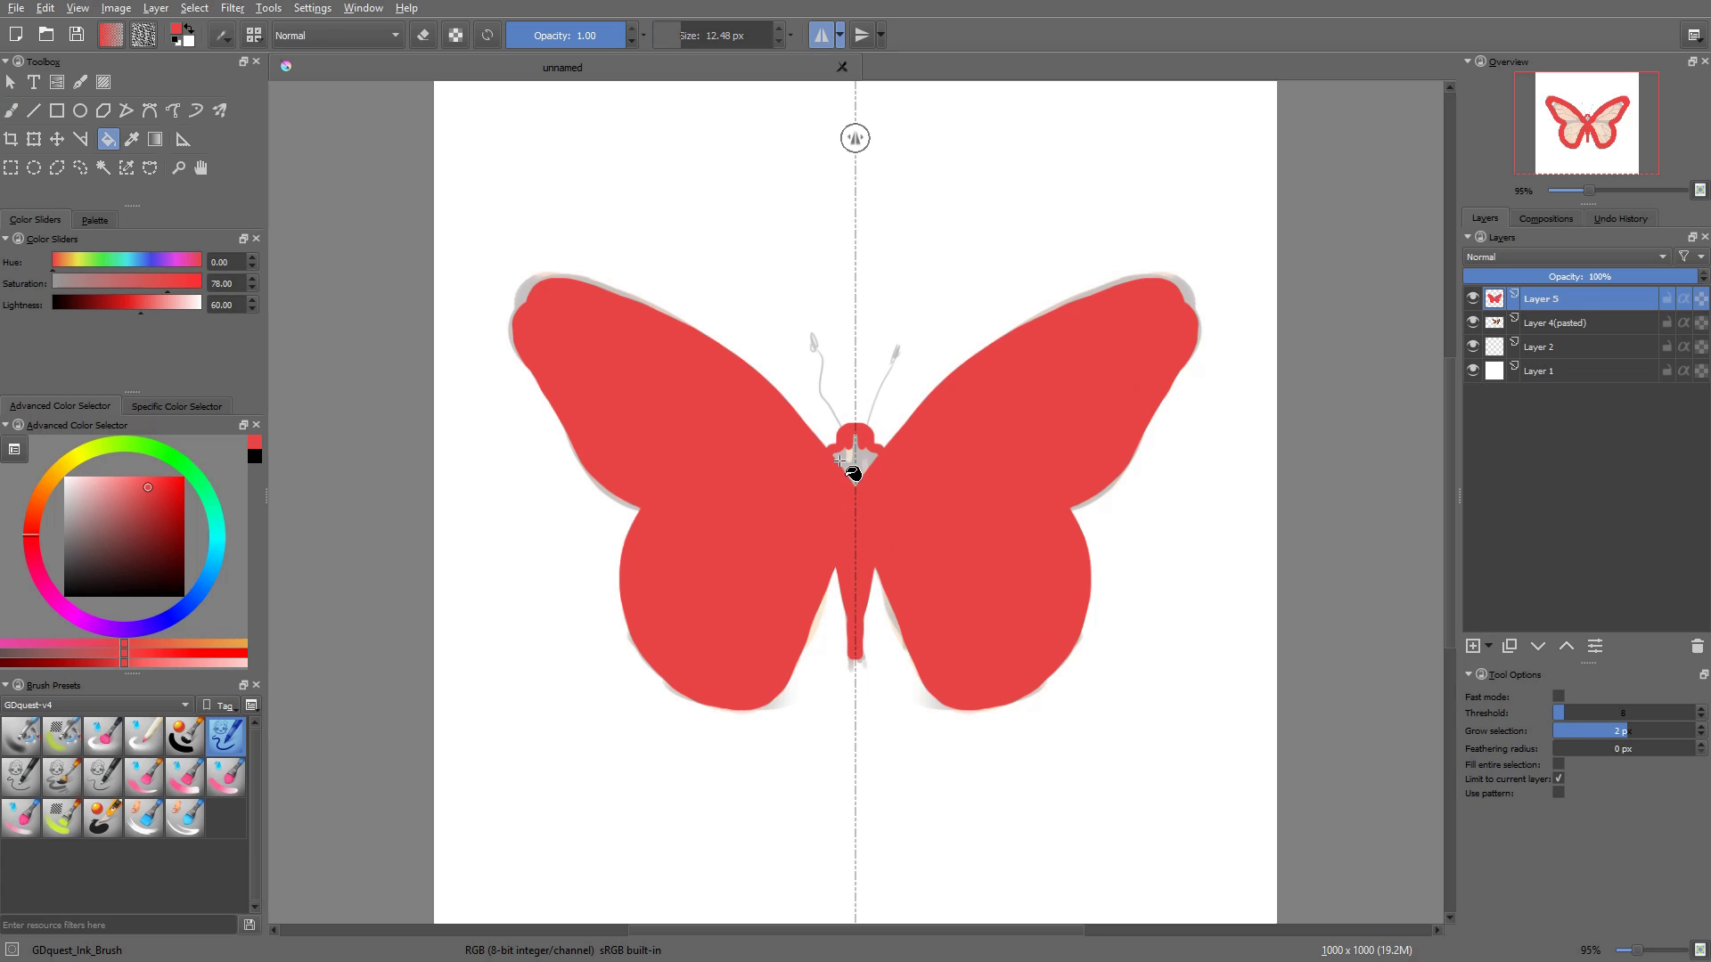
{"action": "left_click", "coordinate": [854, 461]}
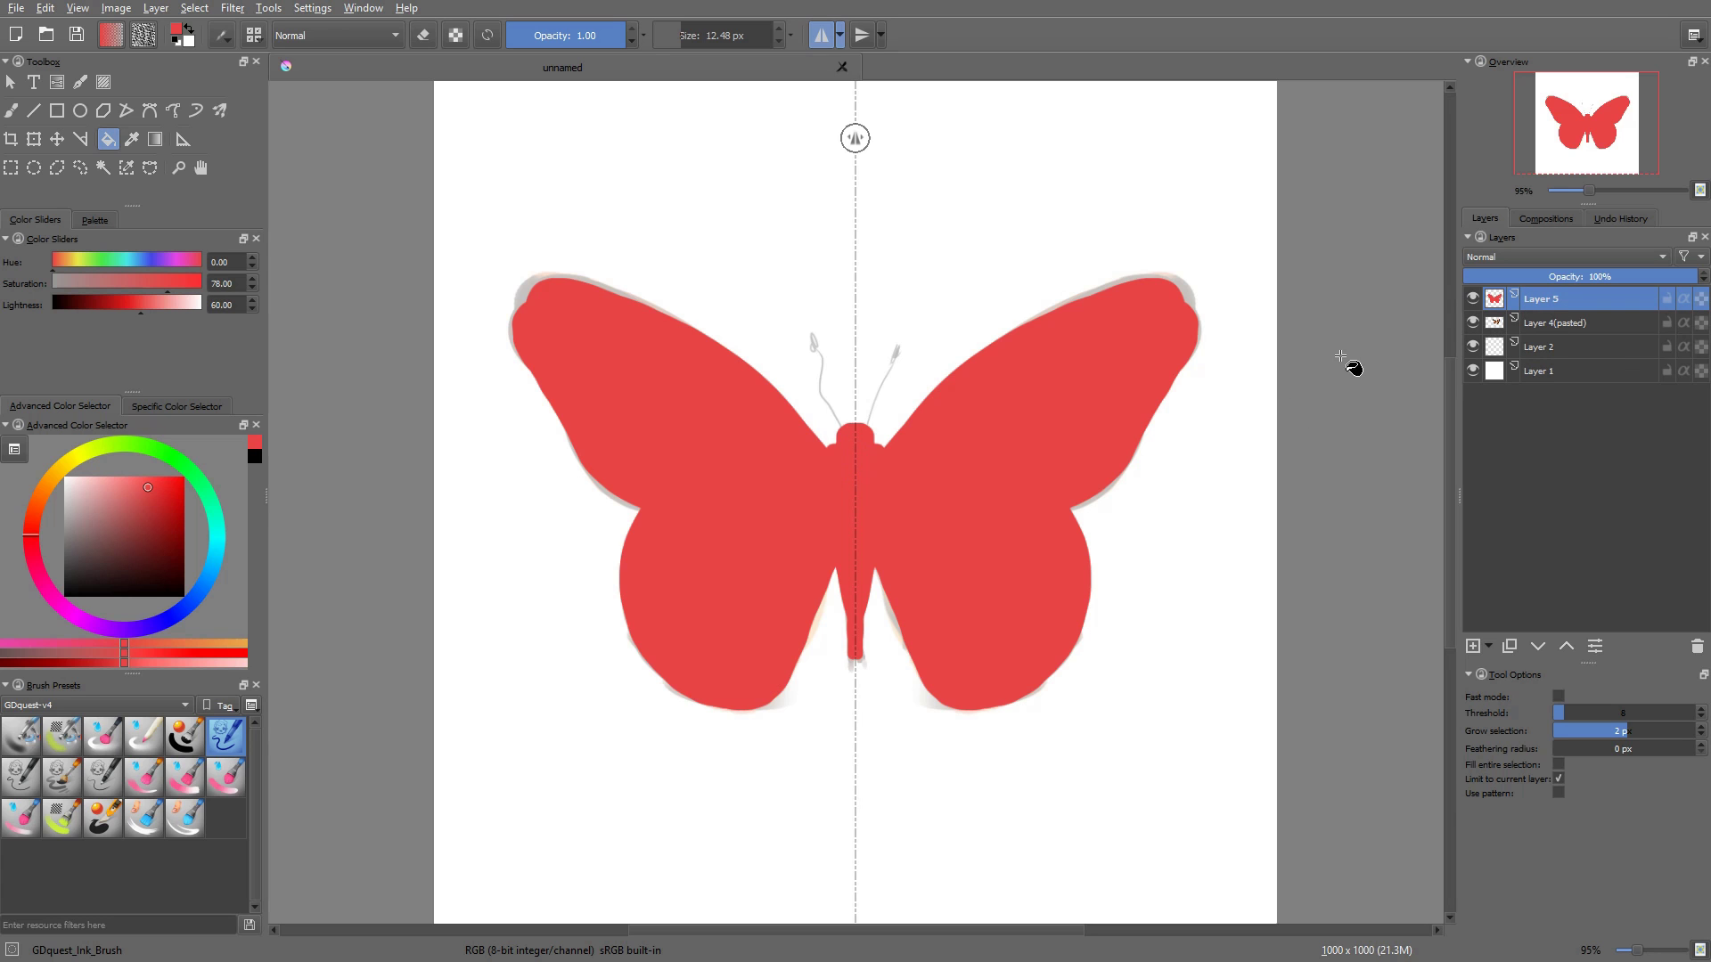
Use Select Opaque on Layer 5 to create the butterfly-shaped selection
{"action": "right_click", "coordinate": [1559, 297]}
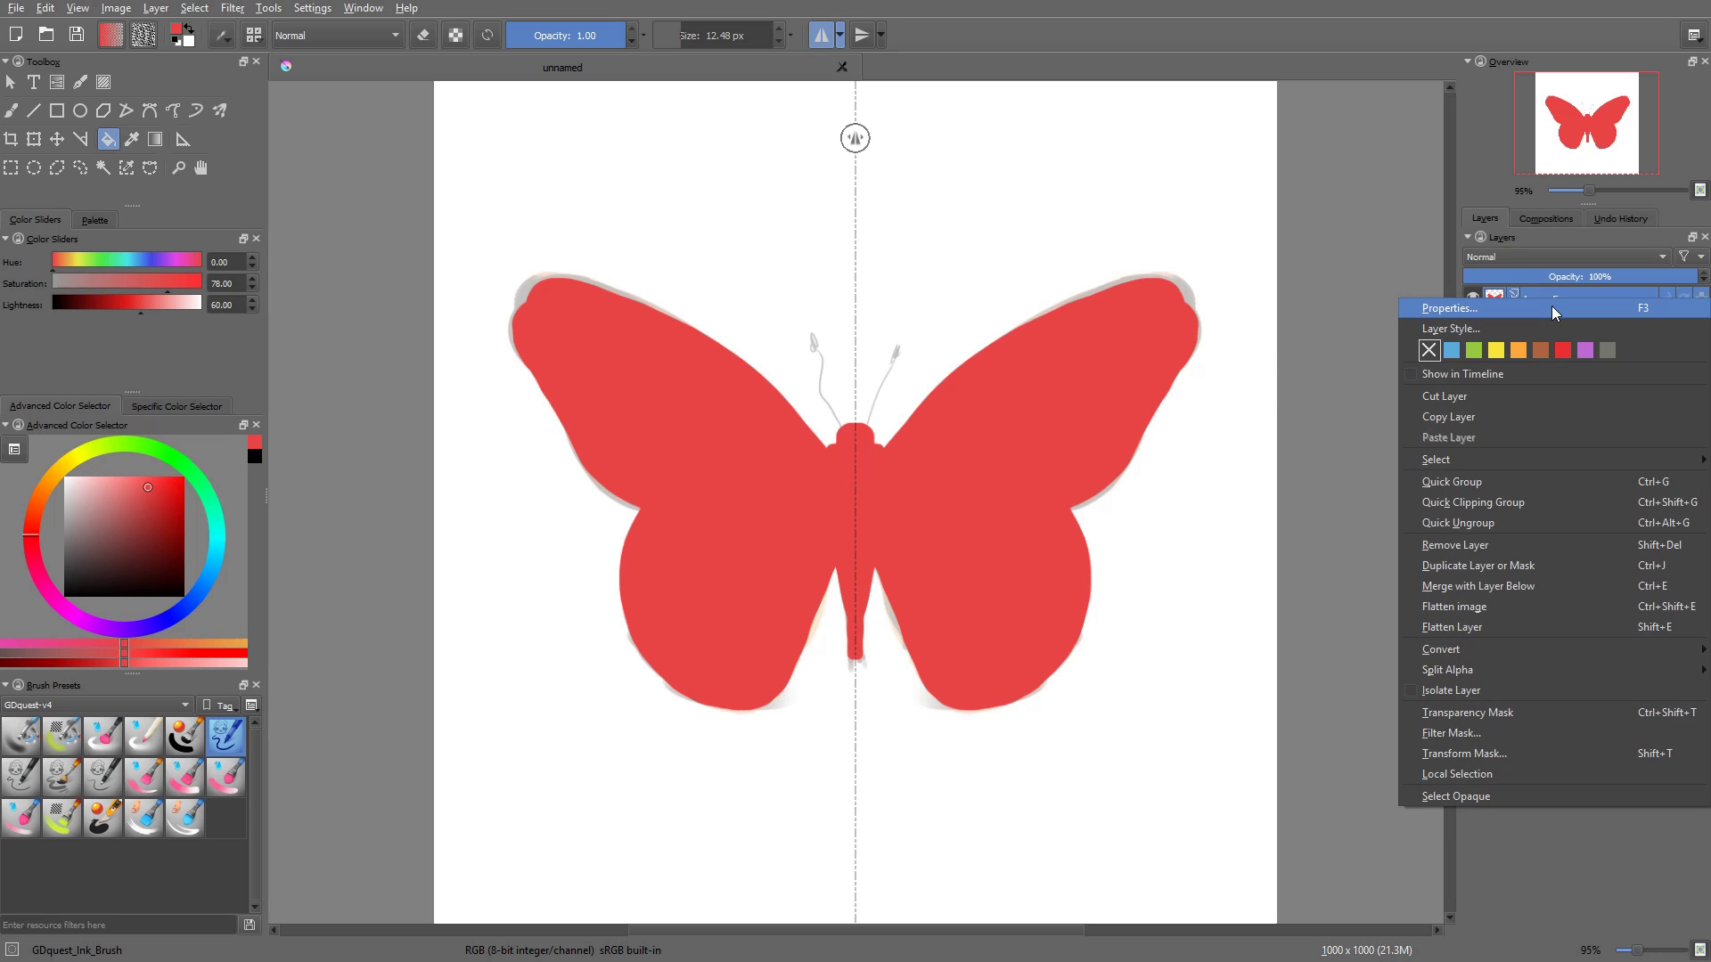
{"action": "left_click", "coordinate": [1461, 799]}
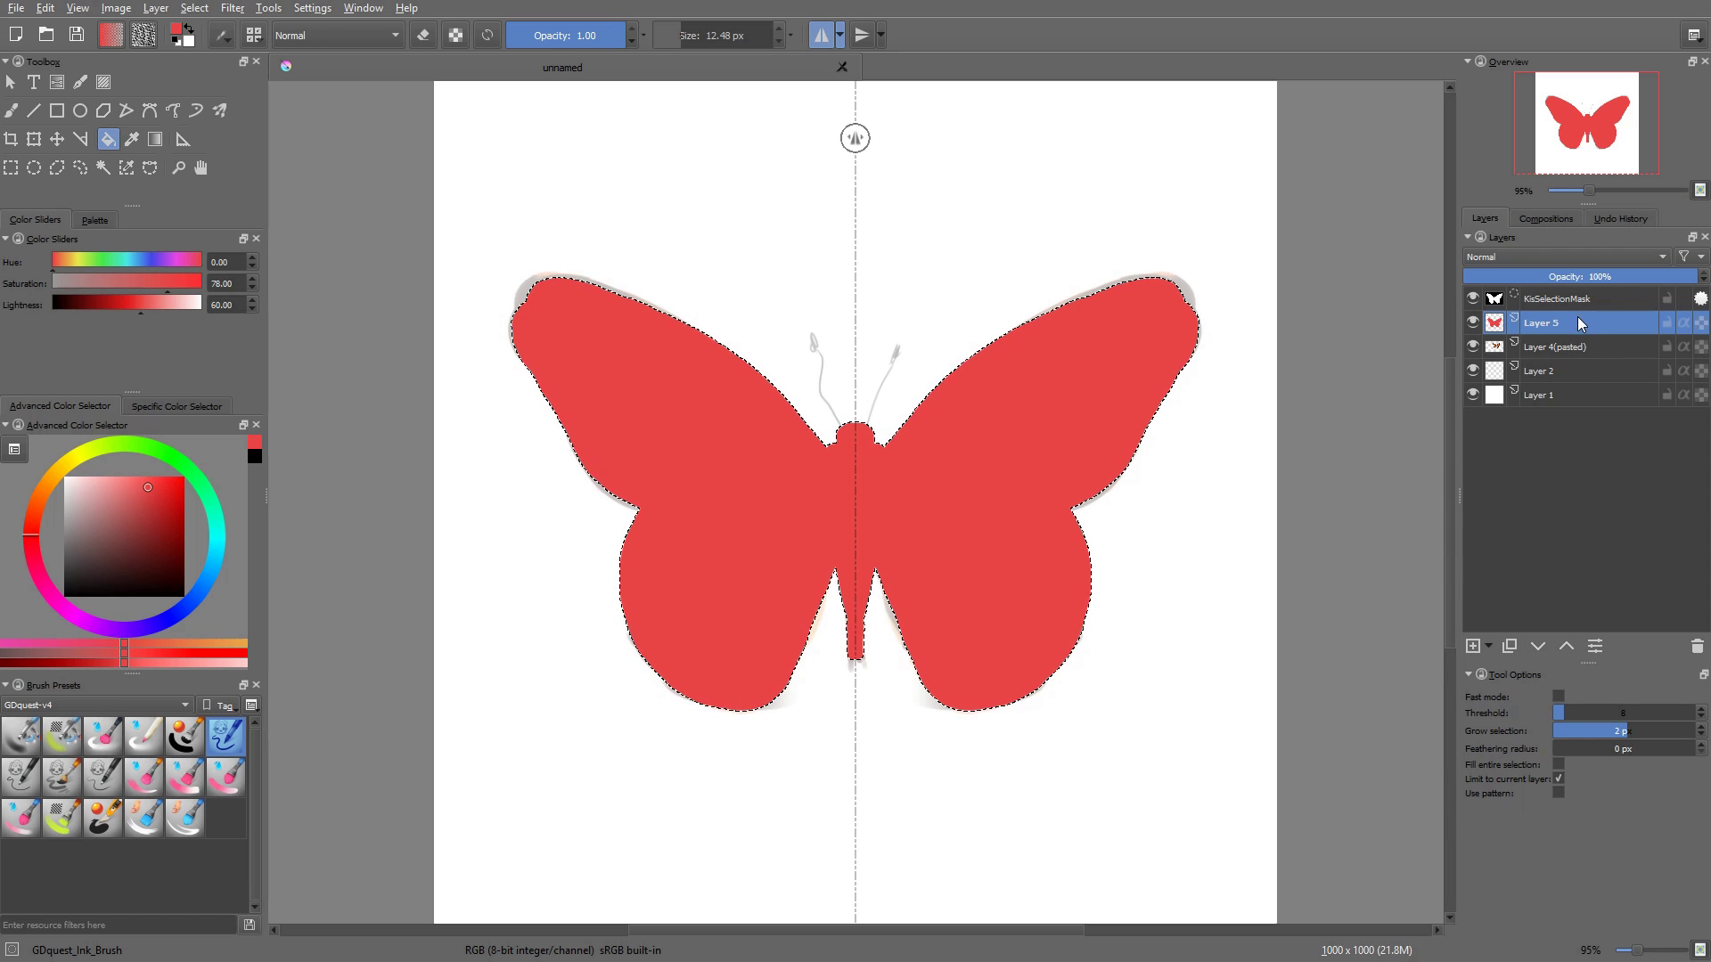
{"action": "right_click", "coordinate": [1571, 316]}
{"action": "left_click", "coordinate": [1494, 813]}
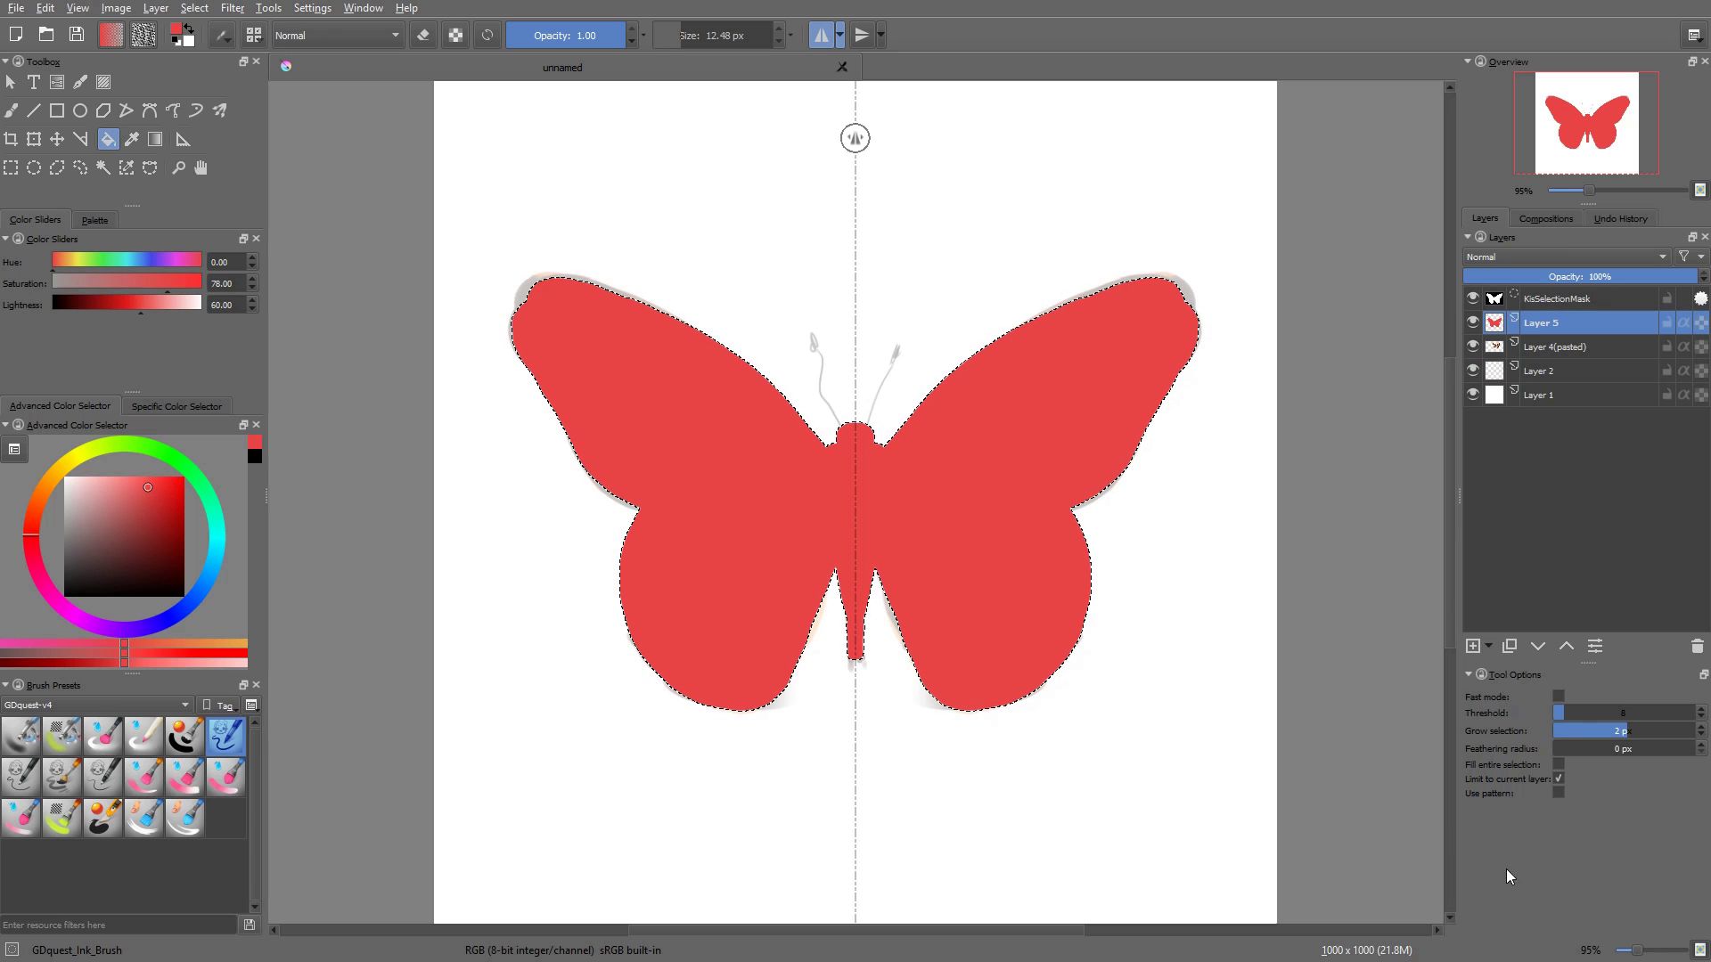
{"action": "left_click", "coordinate": [1492, 303], "text": "alt"}
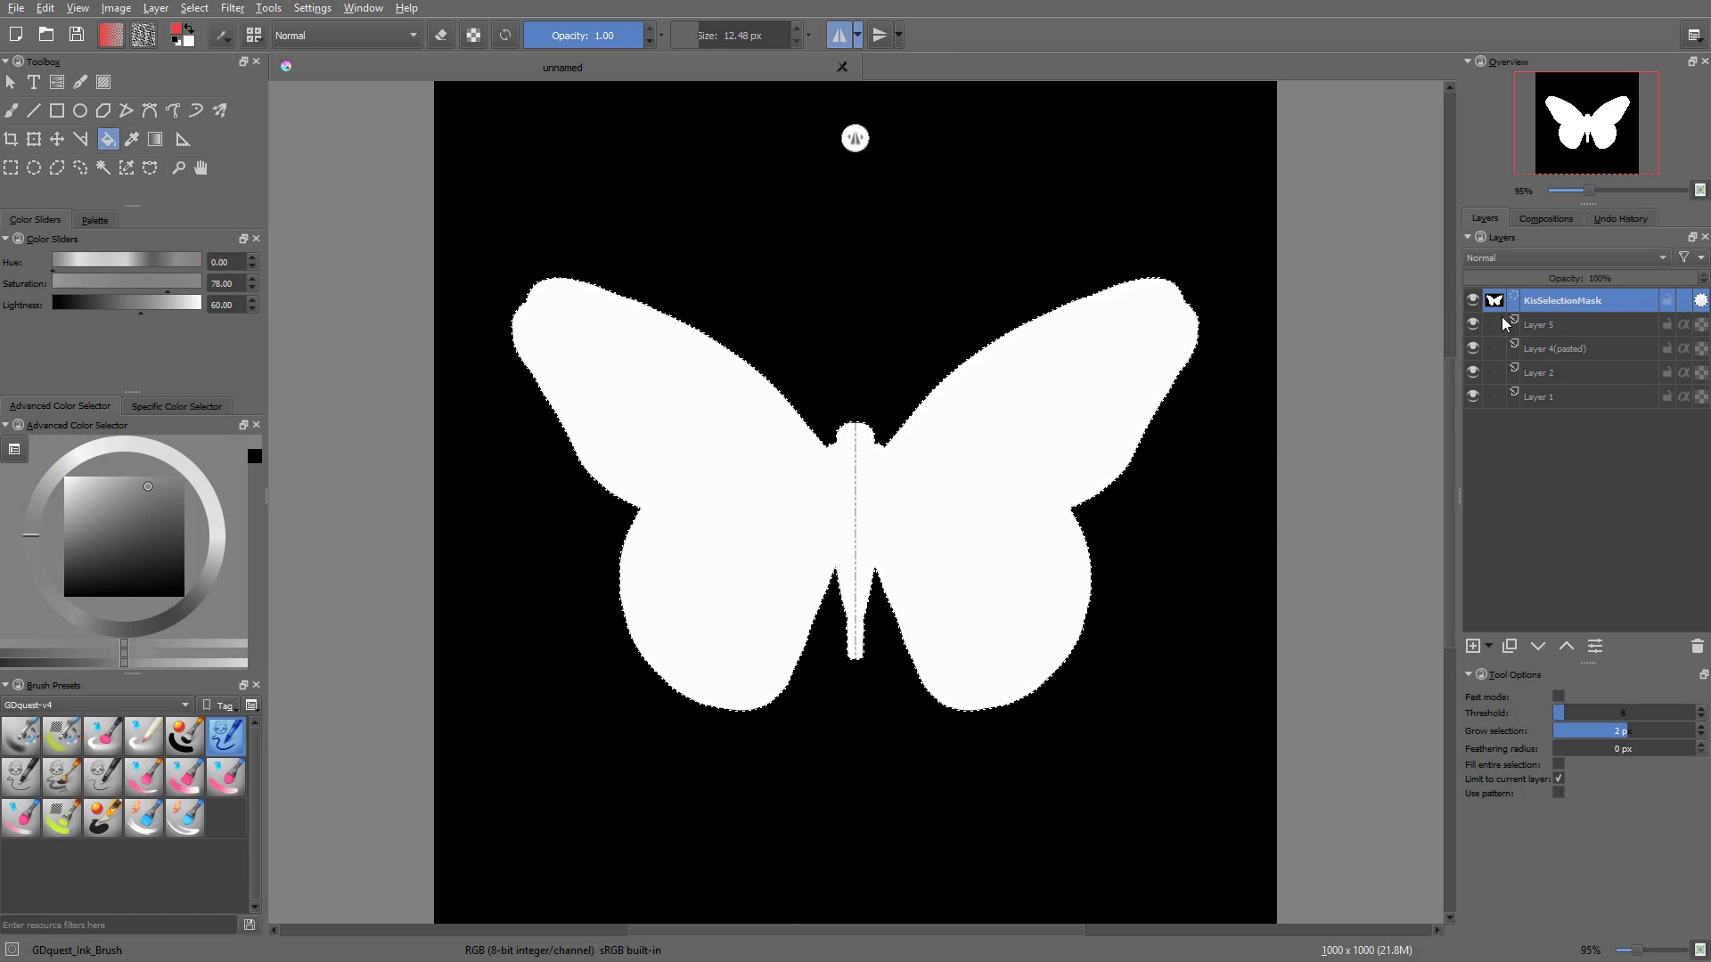
{"action": "left_click", "coordinate": [1488, 349]}
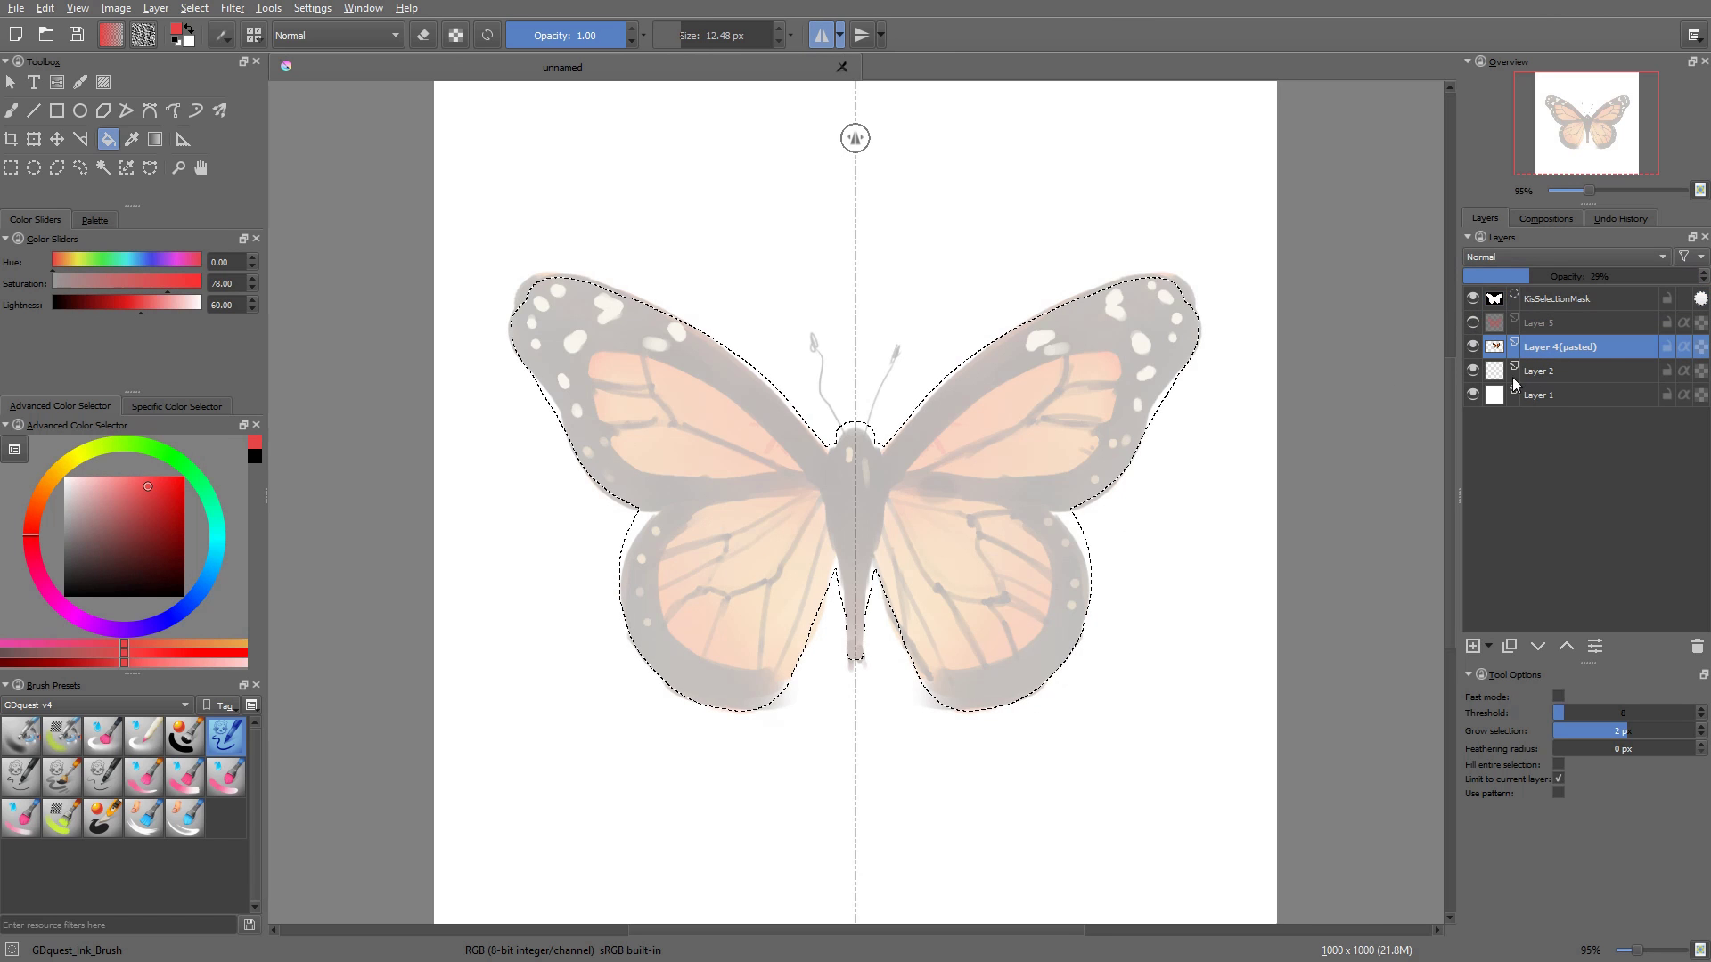
Return to the brush, restore the butterfly to full opacity, and select a grainy airbrush
{"action": "key", "text": "b"}
{"action": "key", "text": "/"}
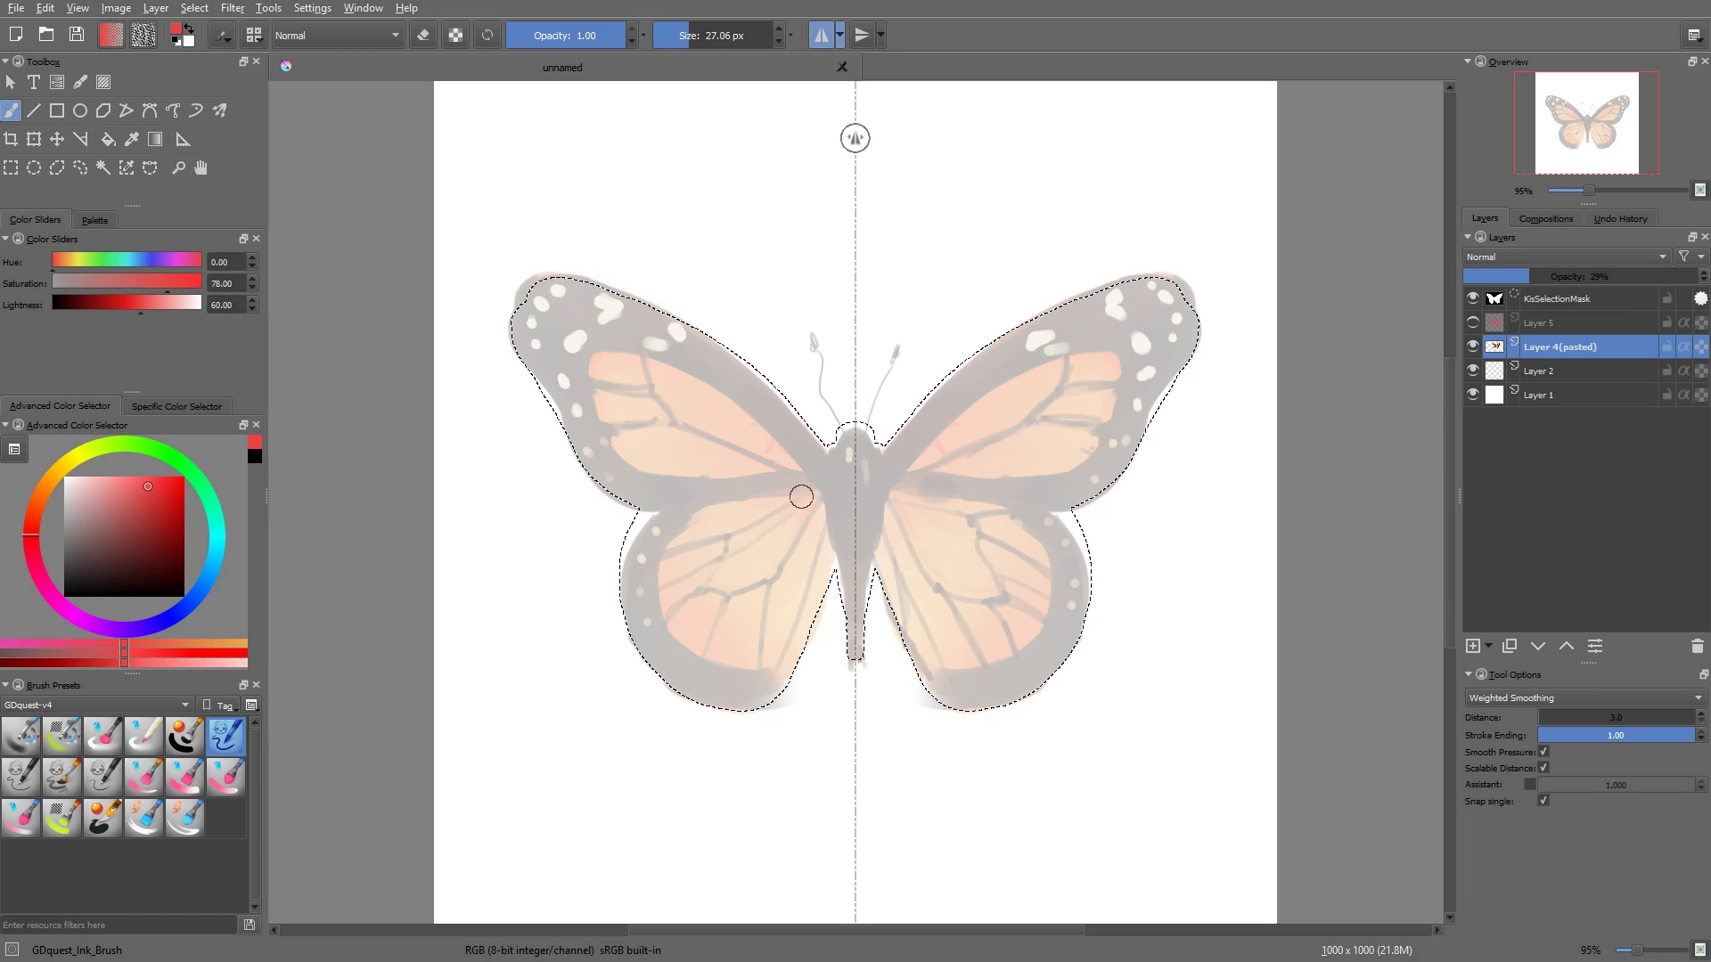
{"action": "key", "text": "ctrl+z"}
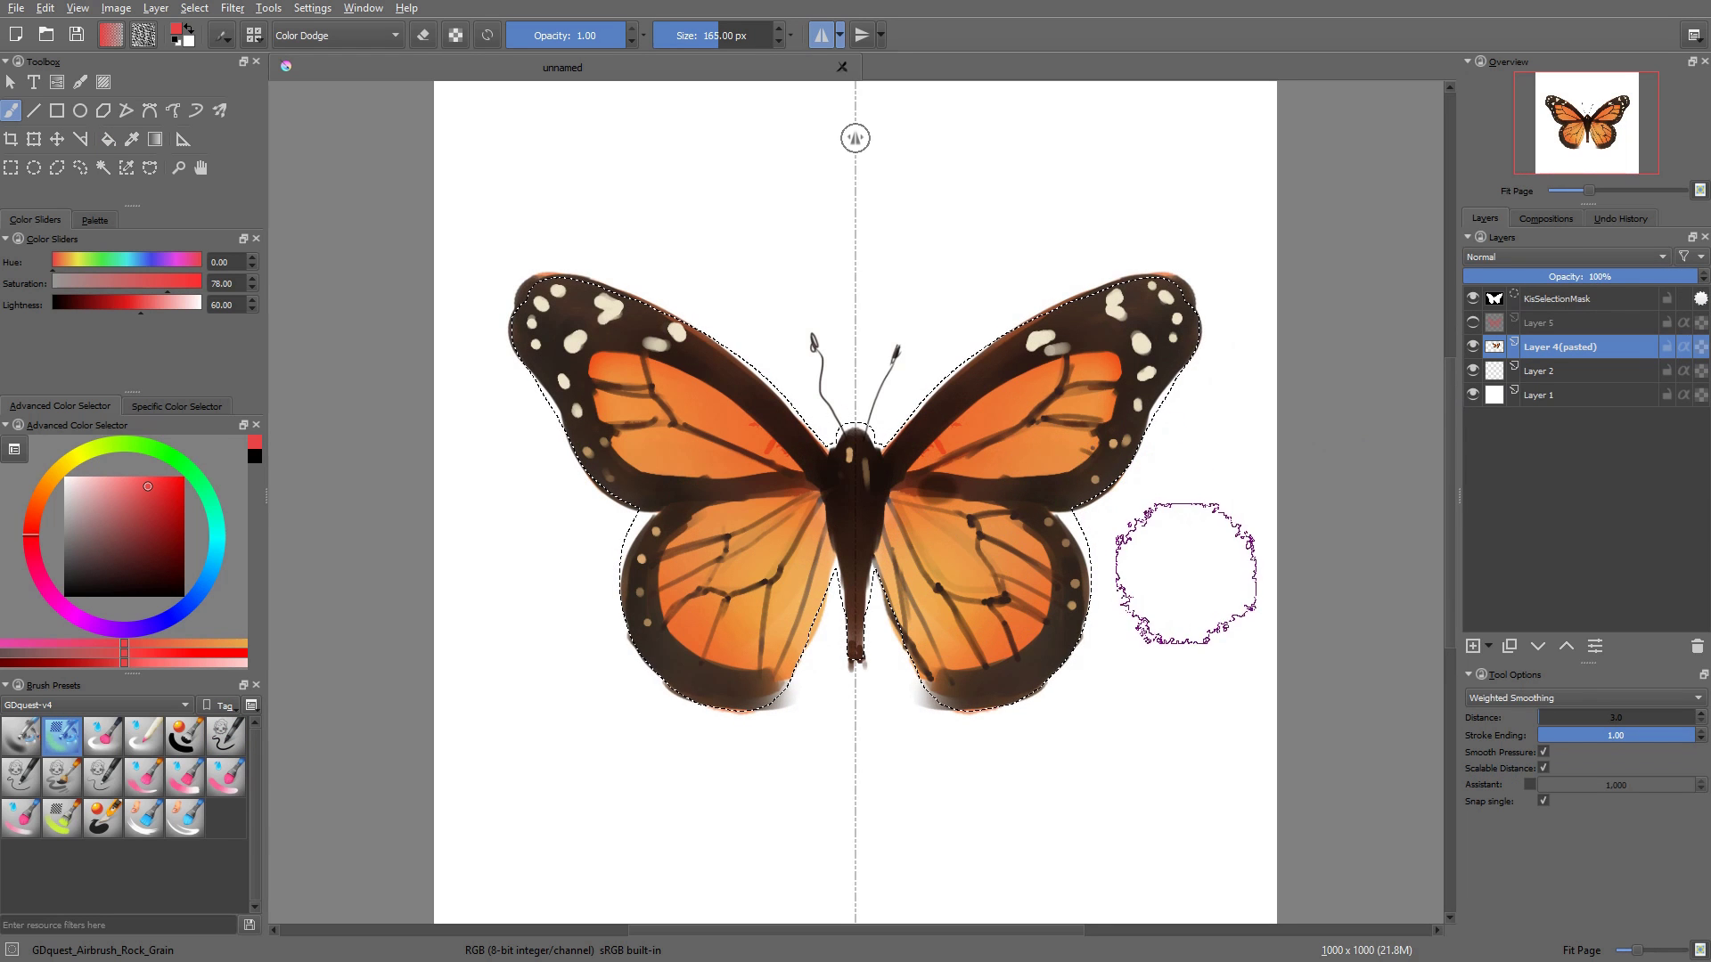